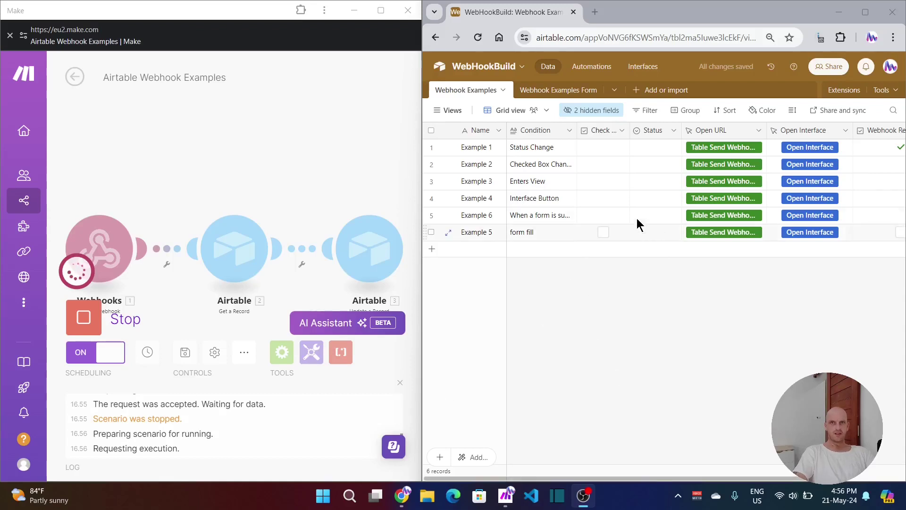
# Step: Set Example 1's Status to Done
pyautogui.click(653, 150)
pyautogui.click(656, 151)
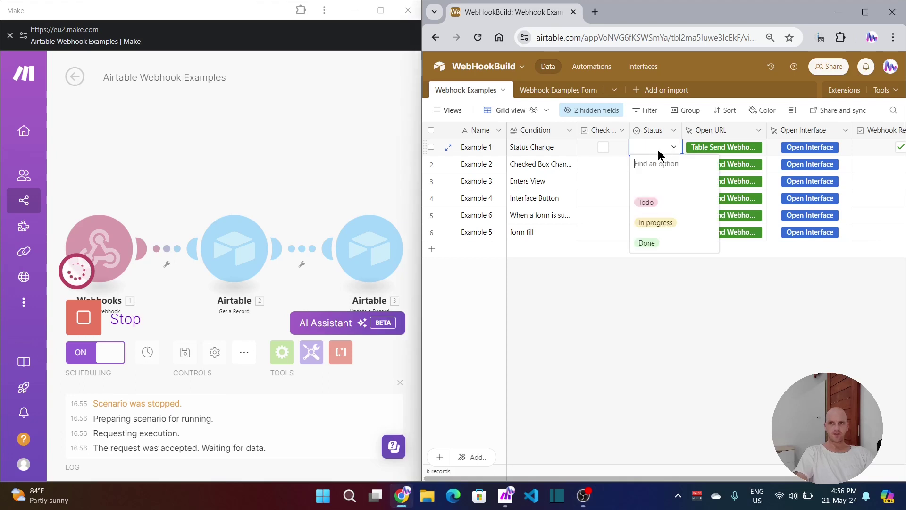
pyautogui.click(648, 243)
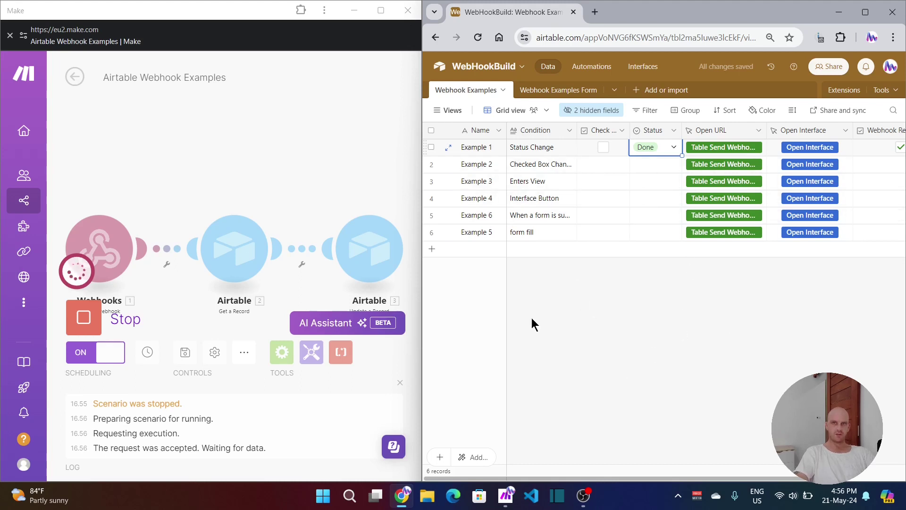
# Step: Inspect the Webhooks and Airtable module outputs in Make, then rerun the scenario with Run once
pyautogui.click(145, 207)
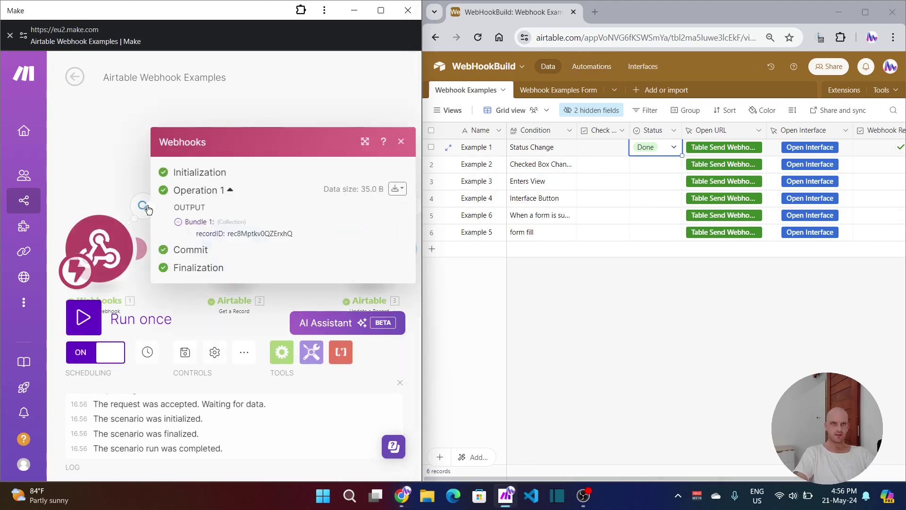
pyautogui.click(271, 67)
pyautogui.click(277, 206)
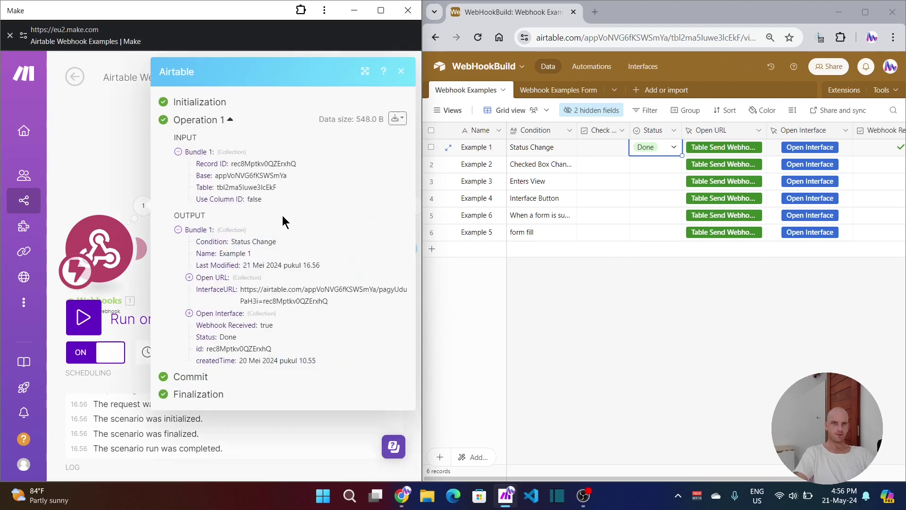
pyautogui.click(460, 267)
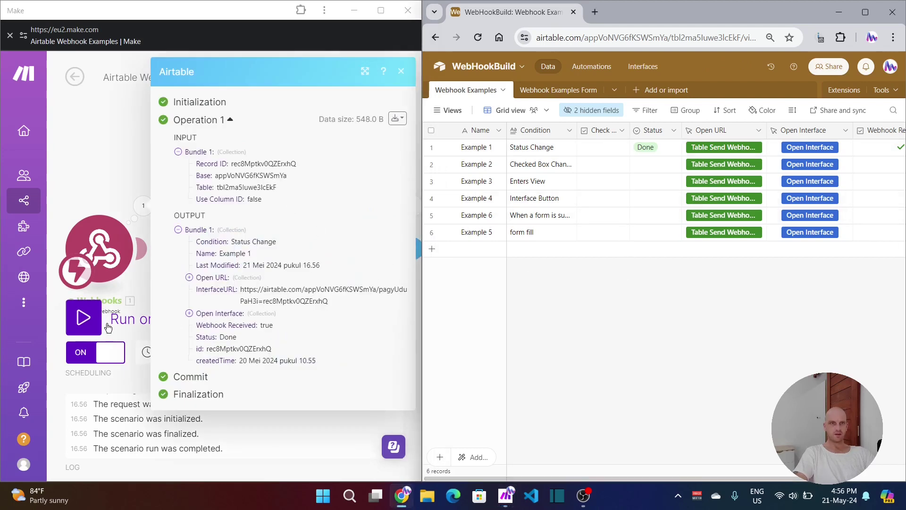
pyautogui.click(80, 324)
pyautogui.click(80, 325)
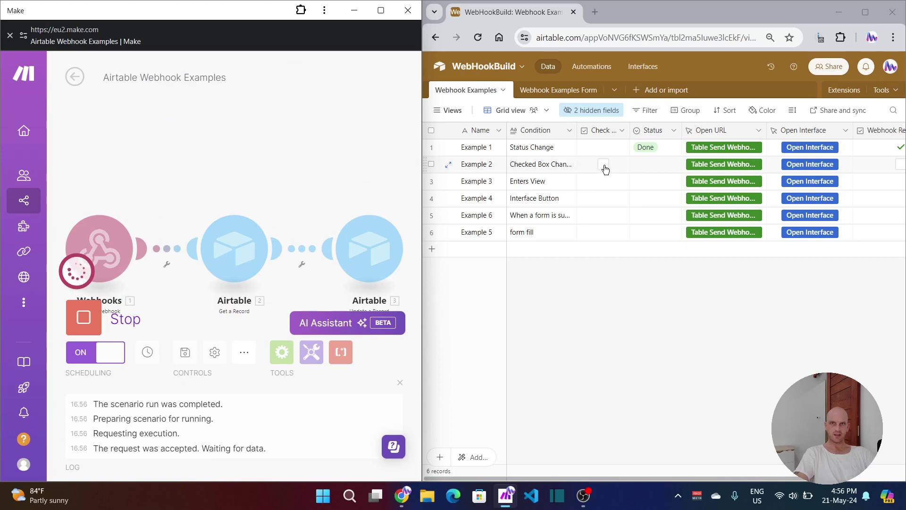
# Step: Tick Example 2's checkbox and expand the Example 3 record to edit its Name
pyautogui.click(604, 164)
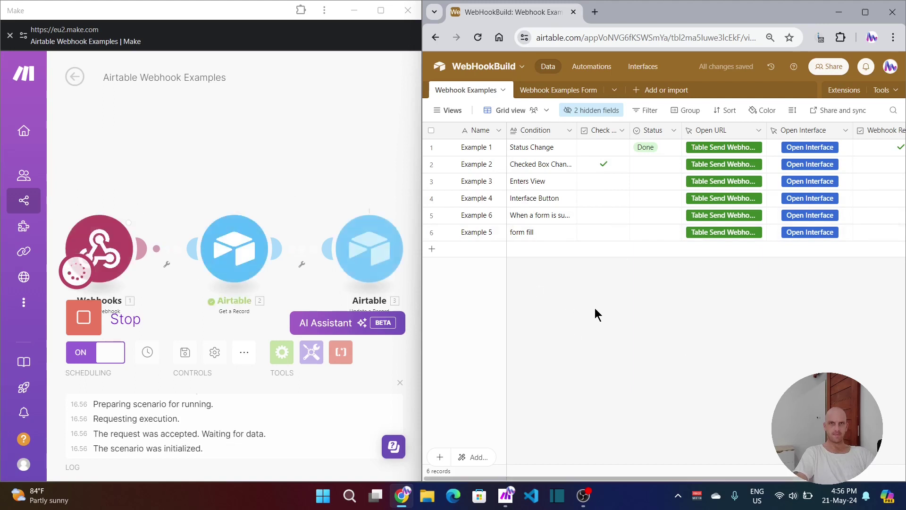
pyautogui.click(494, 185)
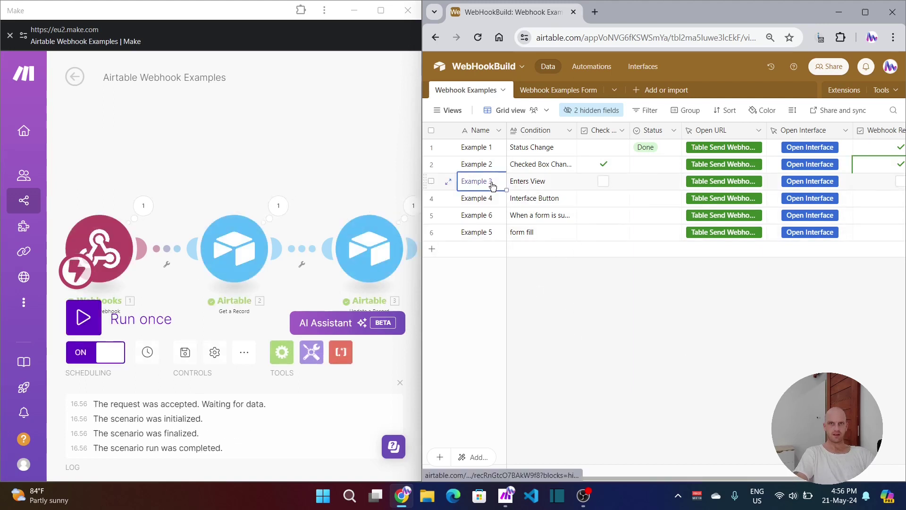
pyautogui.press('space')
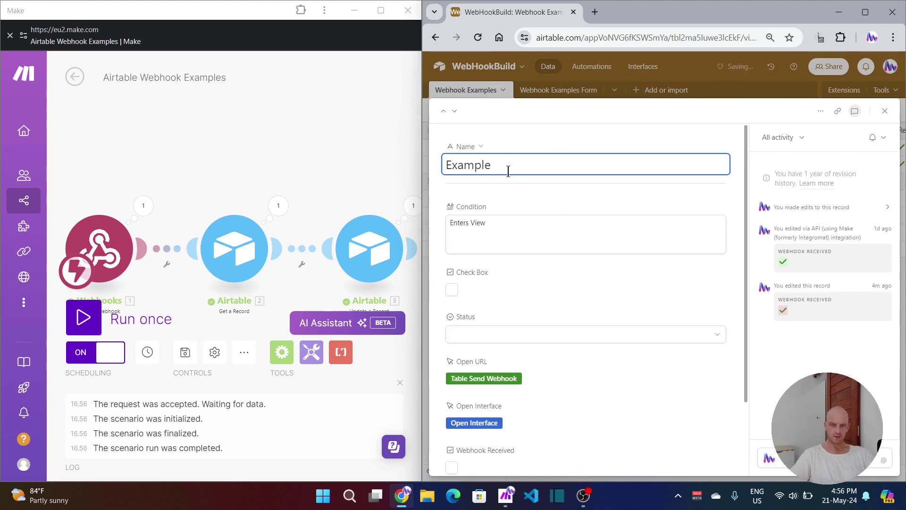
pyautogui.write('1')
pyautogui.press('Return')
pyautogui.press('BackSpace')
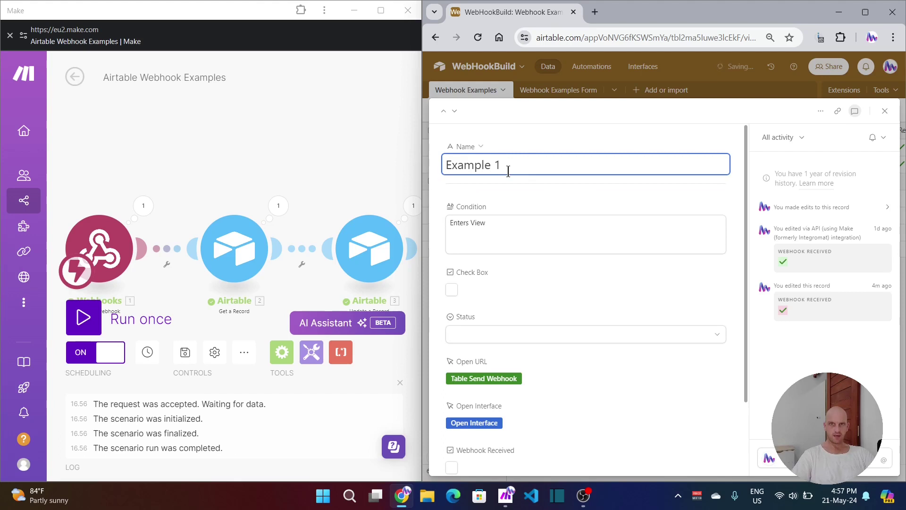
# Step: Finish renaming the record to Example 3, close it, and rerun the Make scenario
pyautogui.click(508, 245)
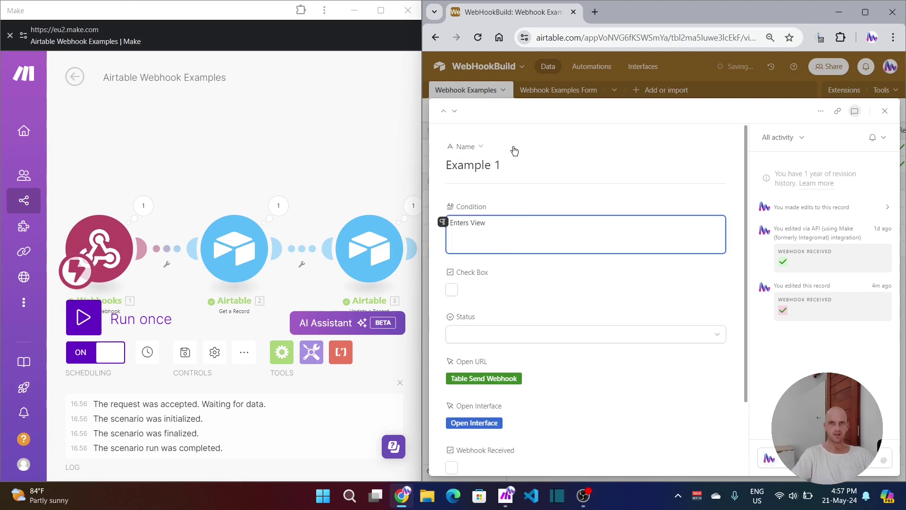
pyautogui.click(516, 172)
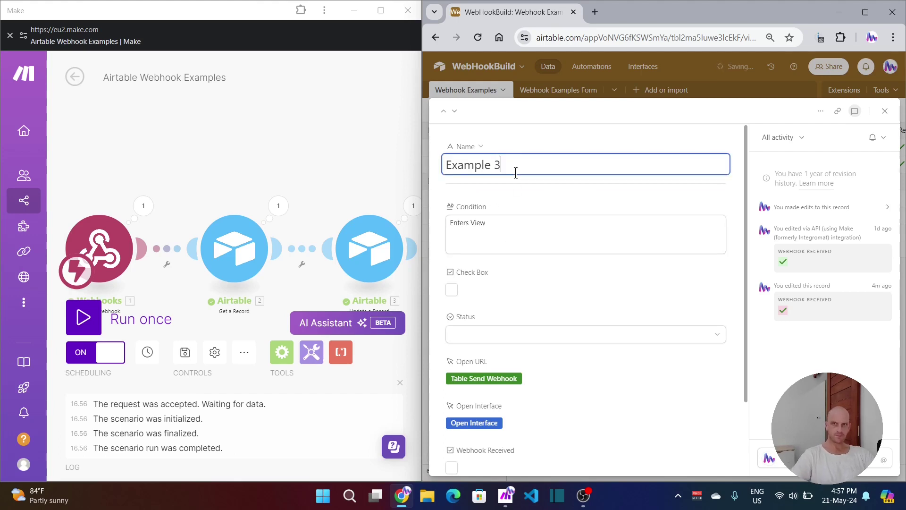
pyautogui.click(639, 419)
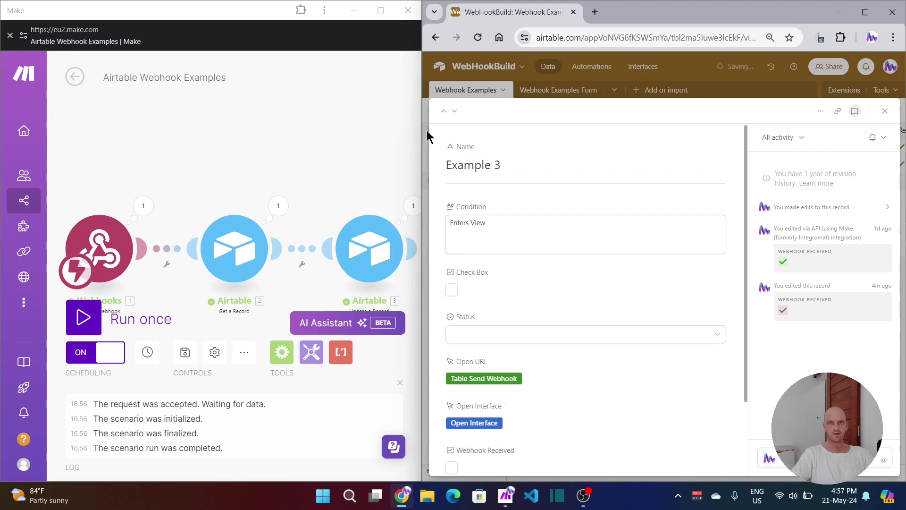
pyautogui.click(885, 111)
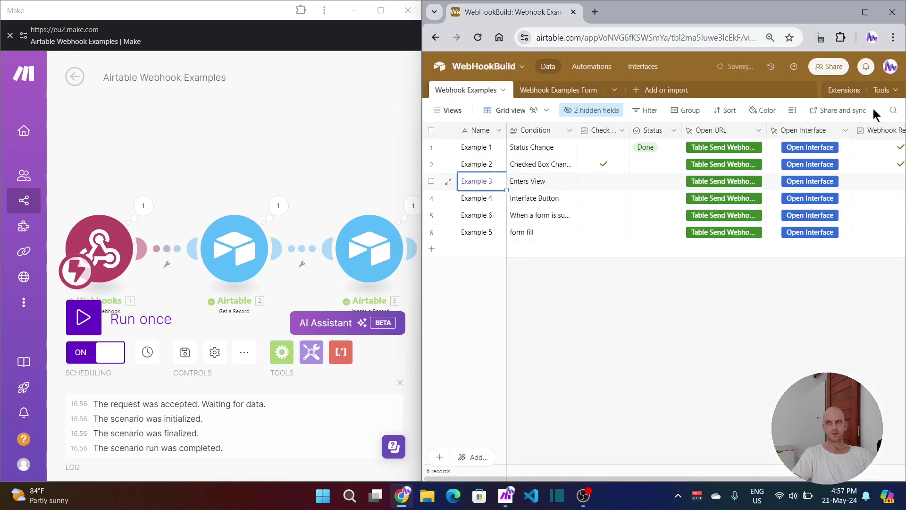
pyautogui.click(84, 317)
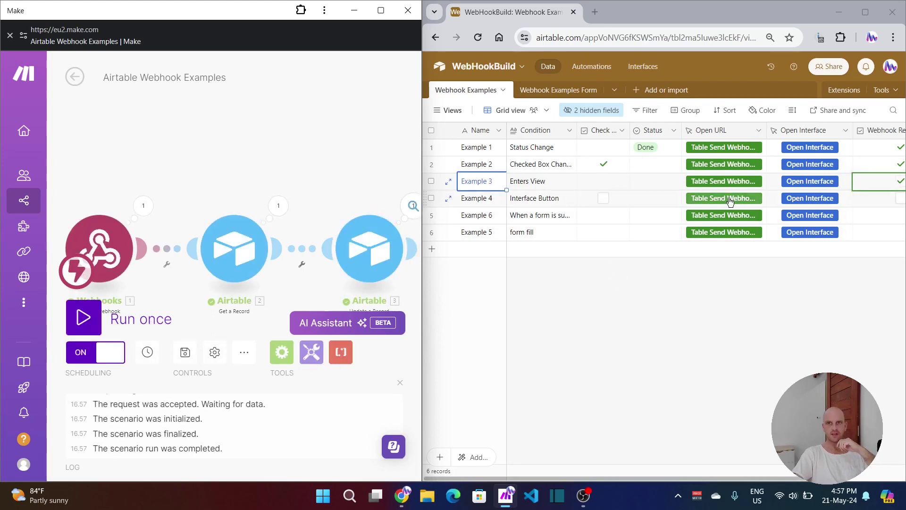
# Step: In the interface, pick Example 4 and send its record ID with Run Automation Webhook
pyautogui.click(800, 203)
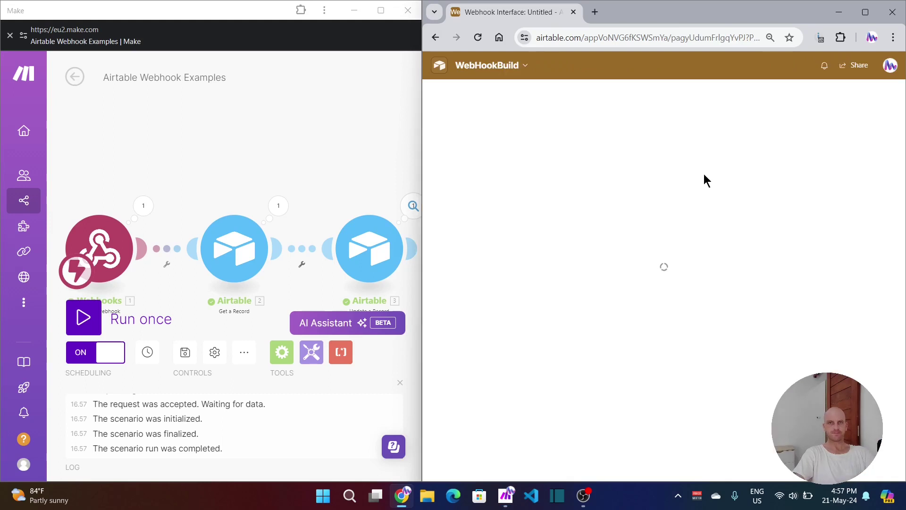
pyautogui.click(579, 116)
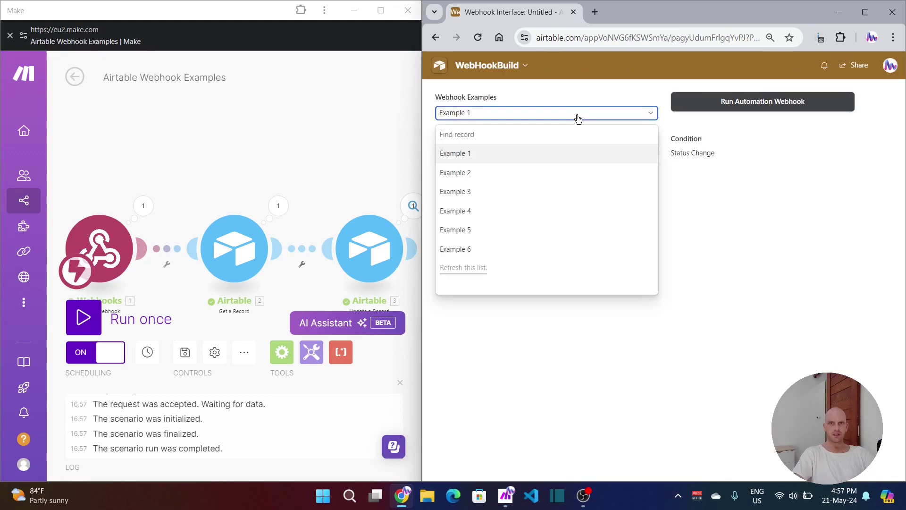
pyautogui.click(471, 213)
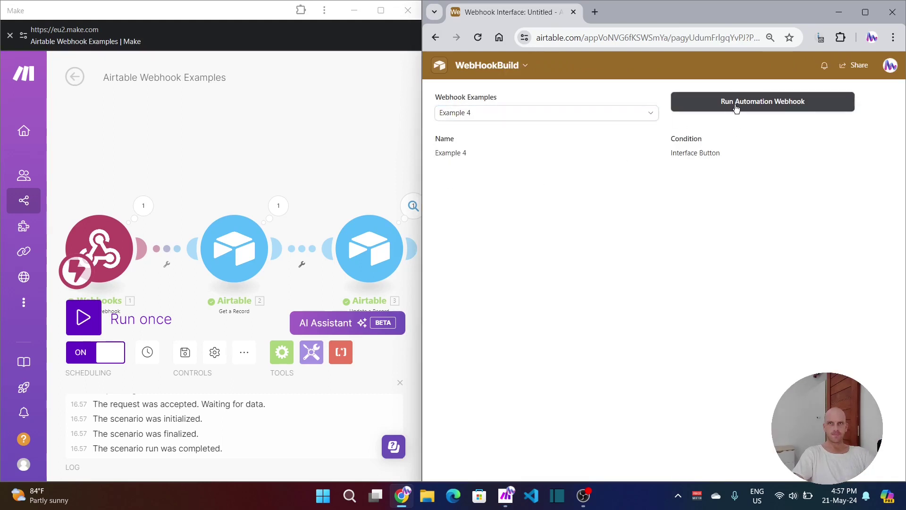
pyautogui.click(734, 105)
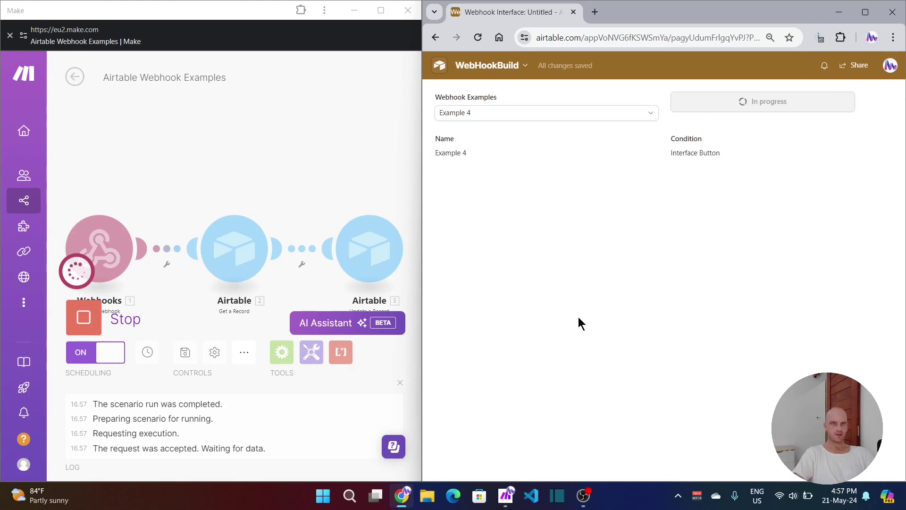
# Step: Check the Airtable module's output in Make, then return to the table's data grid
pyautogui.click(277, 207)
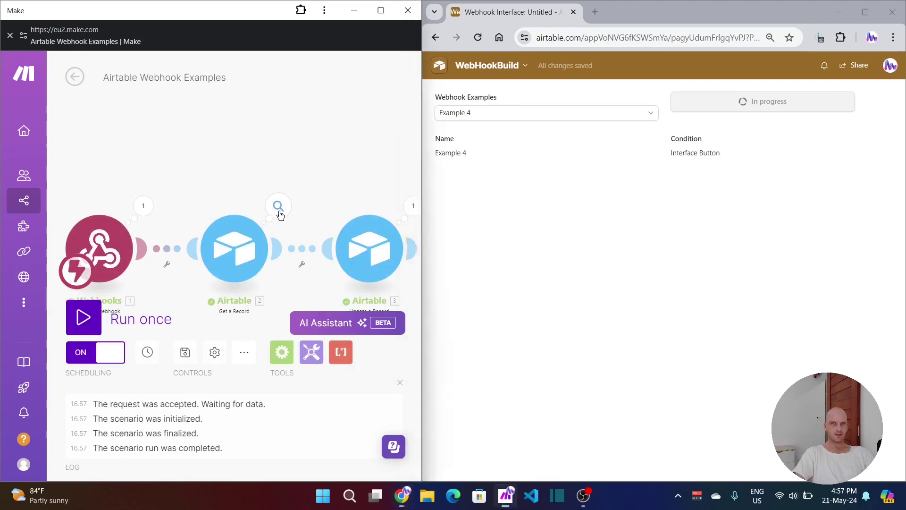
pyautogui.click(505, 243)
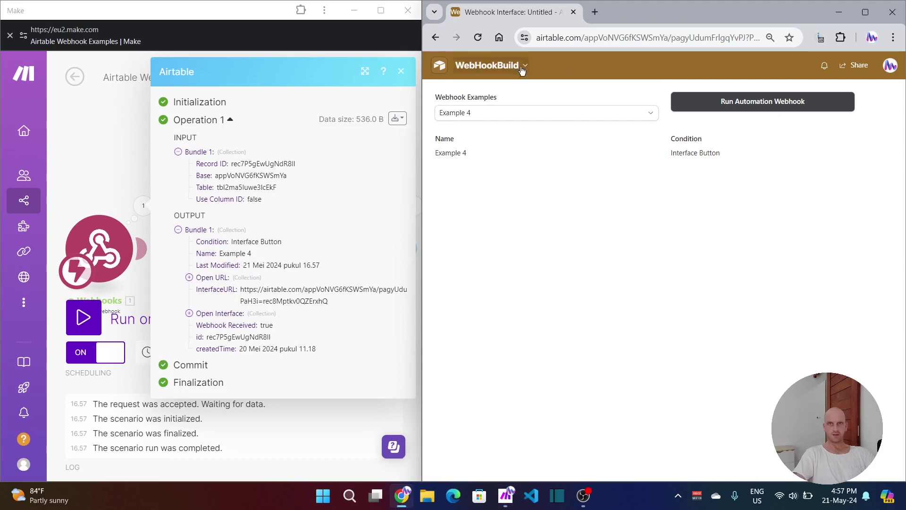
pyautogui.click(458, 62)
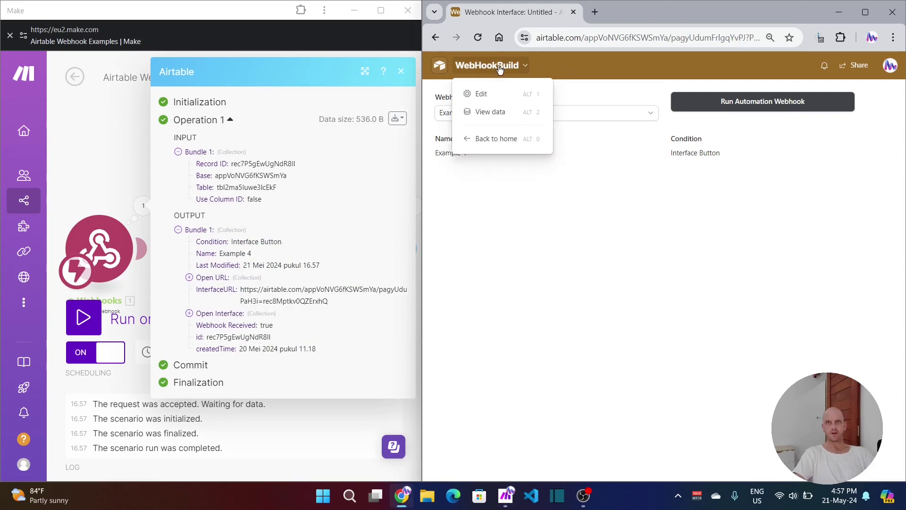
pyautogui.click(487, 114)
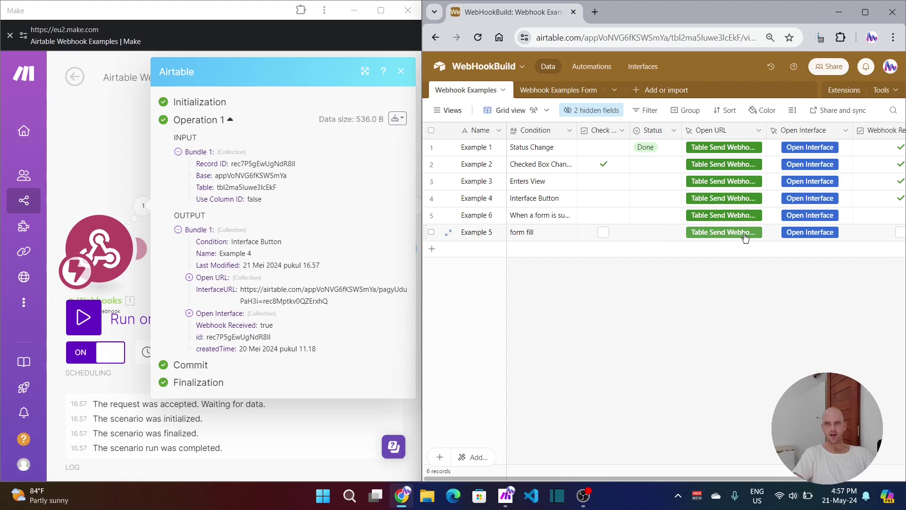
# Step: Start a Make run, then send Example 6 via row 5's Table Send Webhook button
pyautogui.click(84, 317)
pyautogui.click(727, 219)
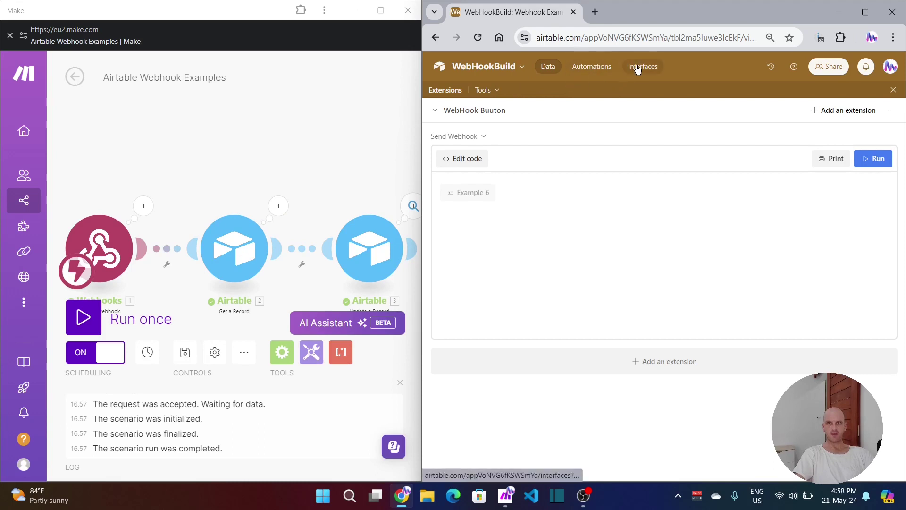
# Step: Open the New Webhook Examples Form from the base's interface
pyautogui.click(639, 67)
pyautogui.click(493, 65)
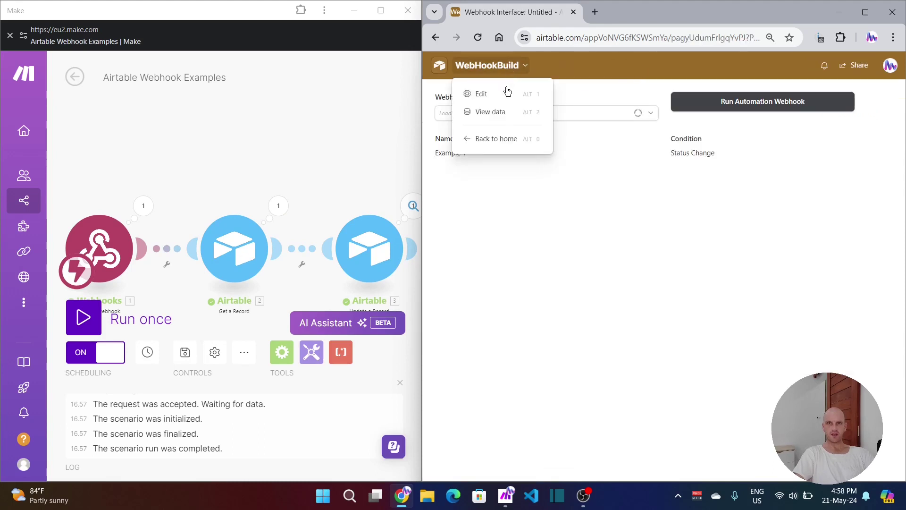
pyautogui.click(483, 94)
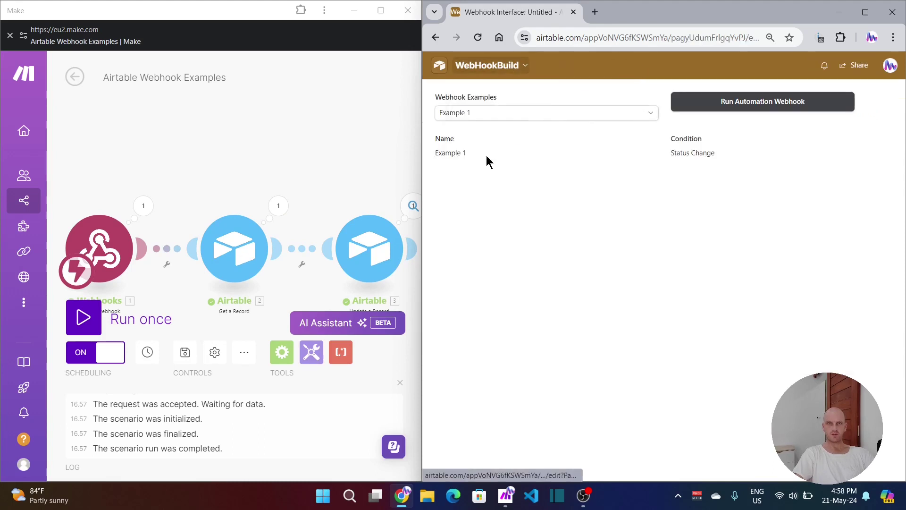
pyautogui.click(472, 328)
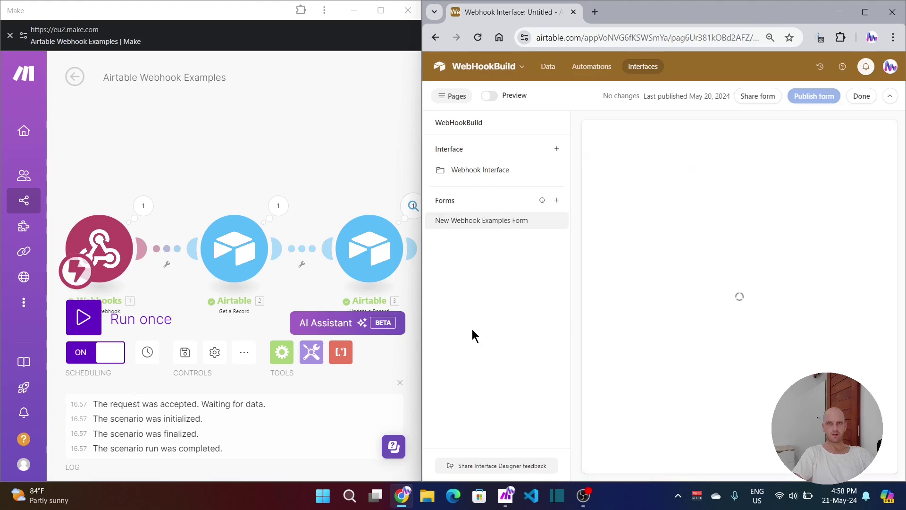
# Step: Submit the form with Name 'example 7' and Condition 'form'
pyautogui.click(466, 201)
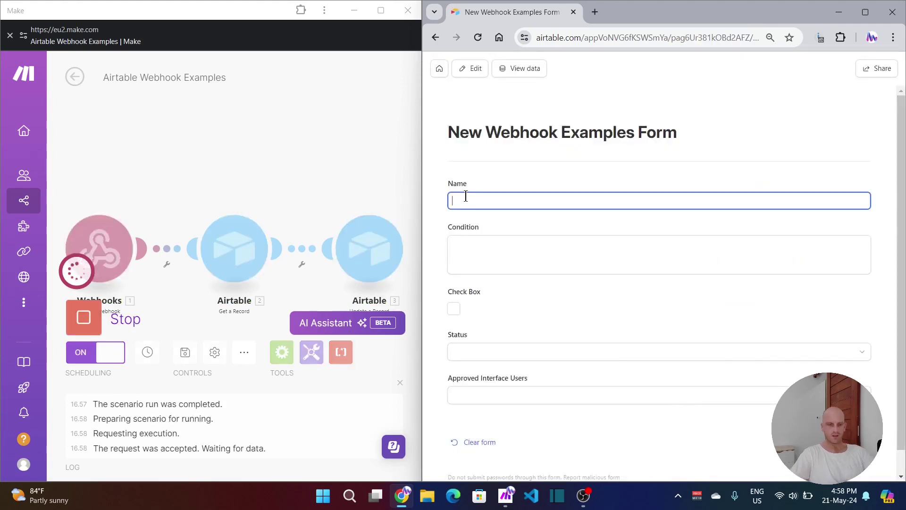
pyautogui.write('exa')
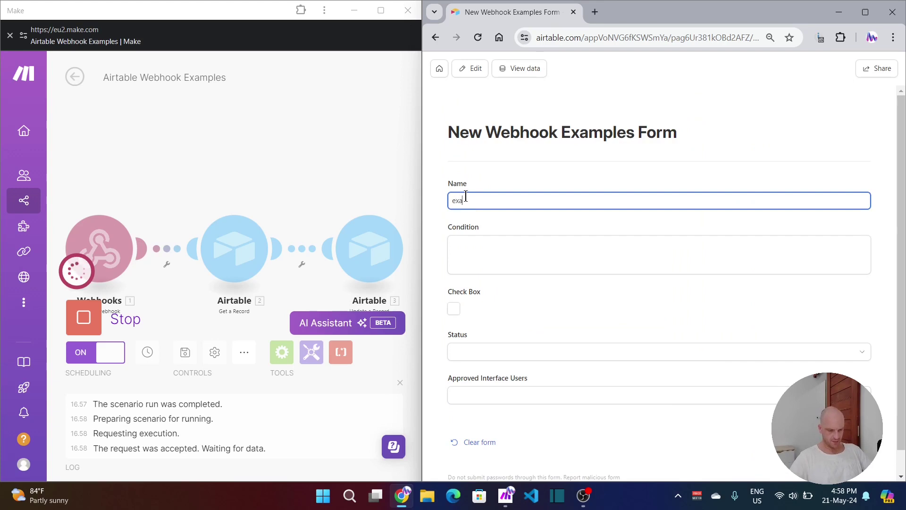
pyautogui.write('mple 7')
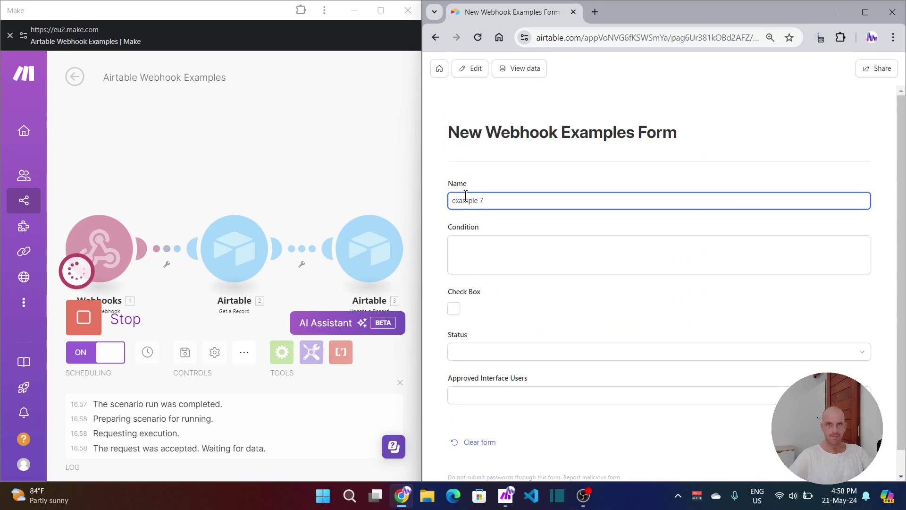
pyautogui.click(469, 241)
pyautogui.write('form')
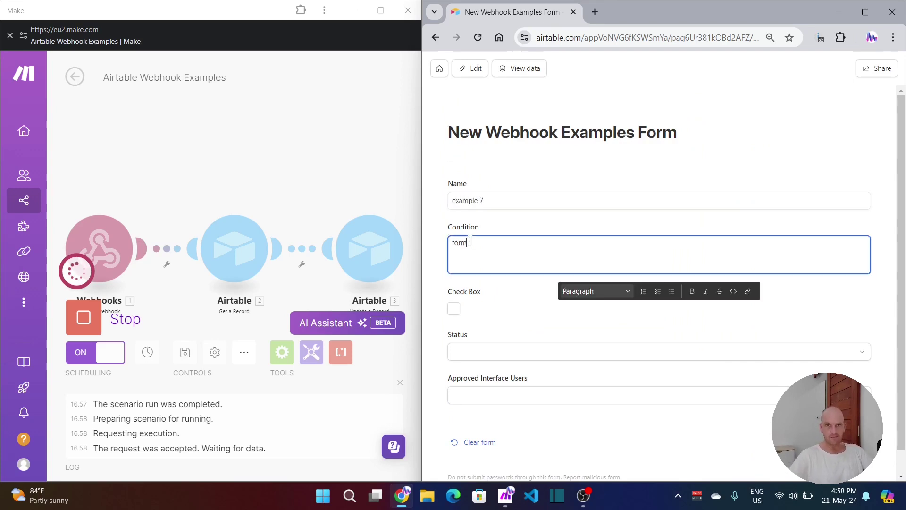
pyautogui.click(877, 450)
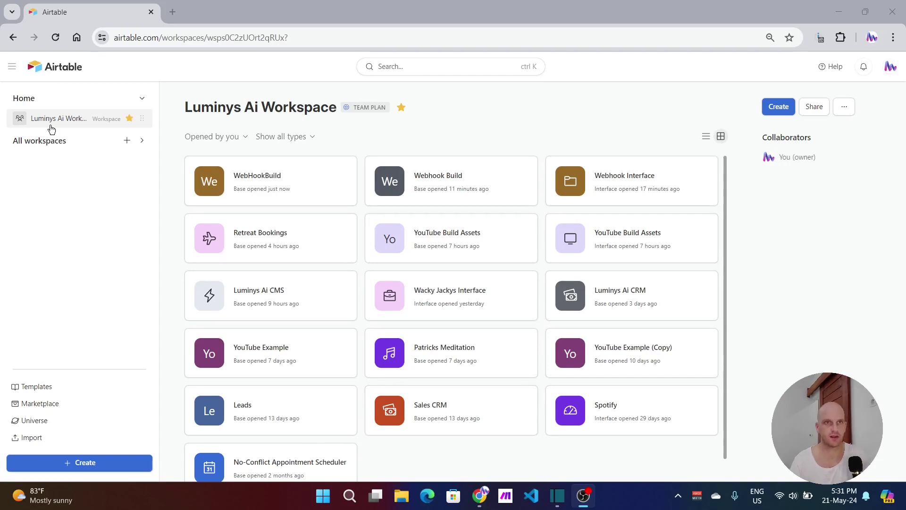
# Step: Create a new base from scratch and dismiss the Getting started panel
pyautogui.click(774, 108)
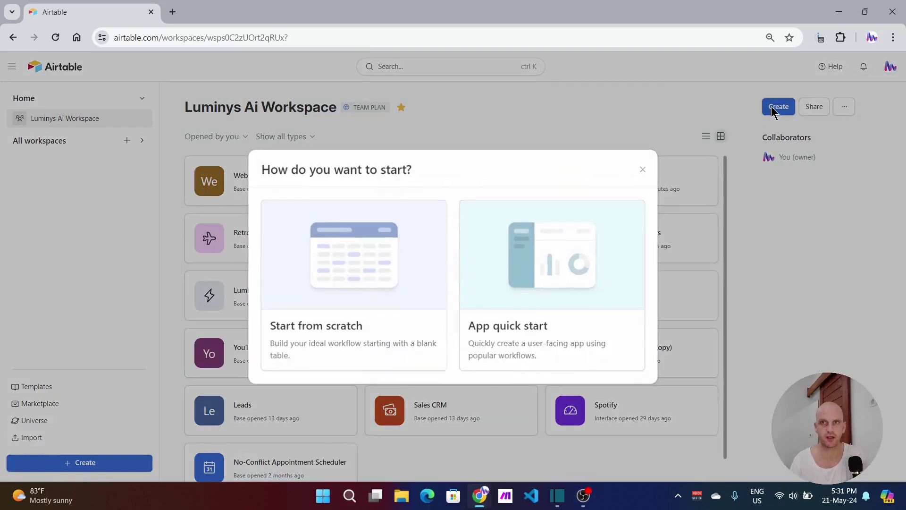
pyautogui.click(347, 282)
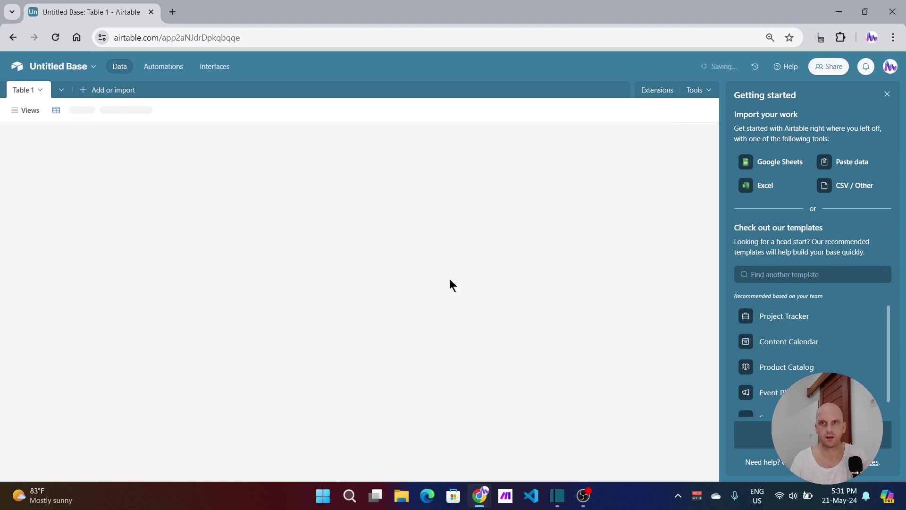
pyautogui.click(888, 100)
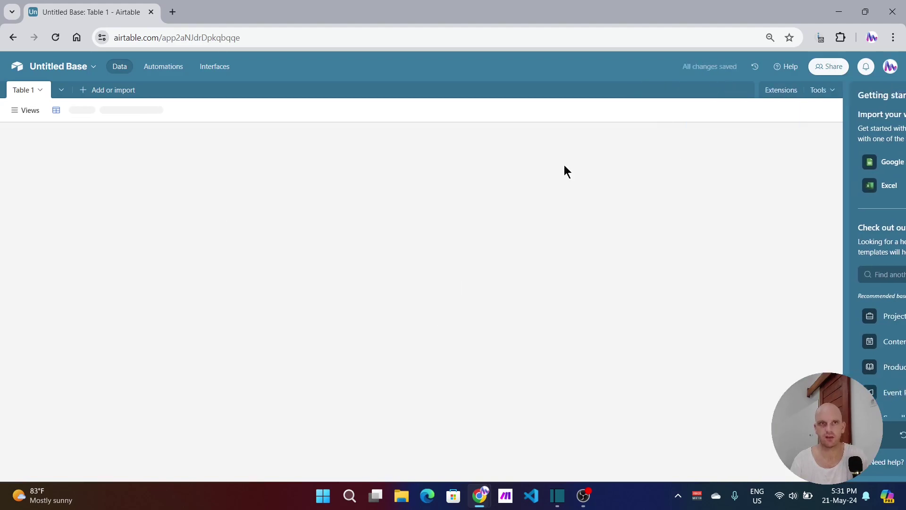
pyautogui.click(58, 148)
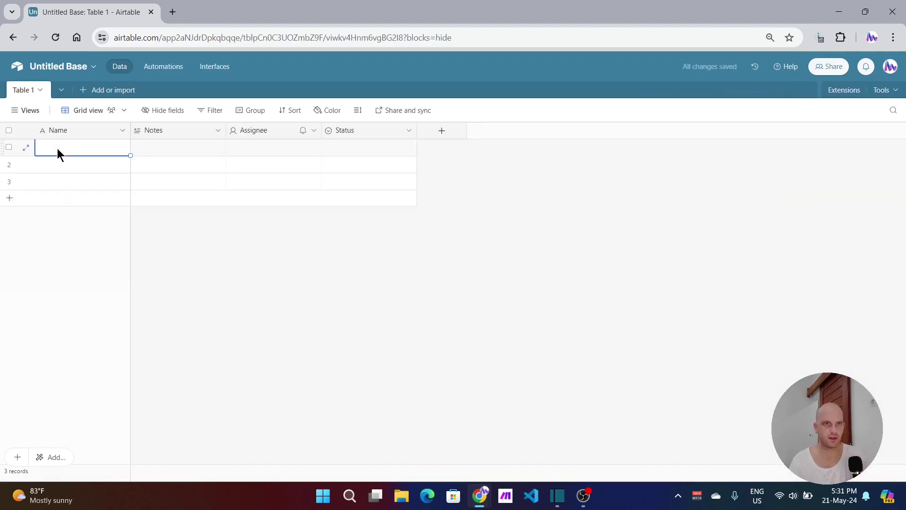
# Step: Turn the Notes field into a checkbox field named 'Check'
pyautogui.click(167, 132)
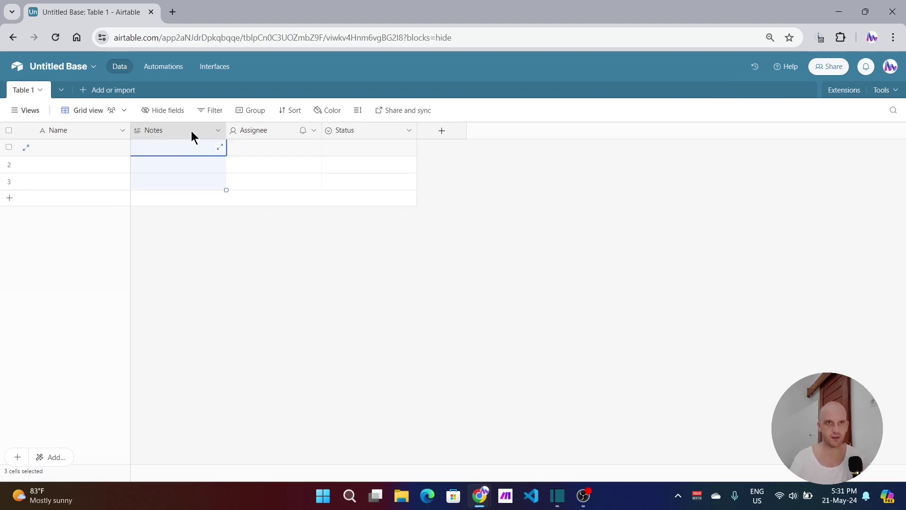
pyautogui.click(219, 131)
pyautogui.click(185, 156)
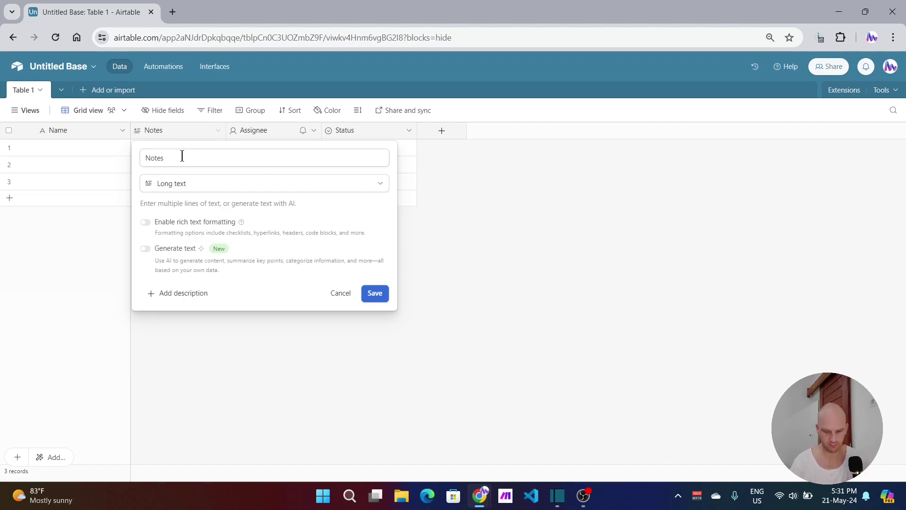
pyautogui.doubleClick(182, 156)
pyautogui.write('C')
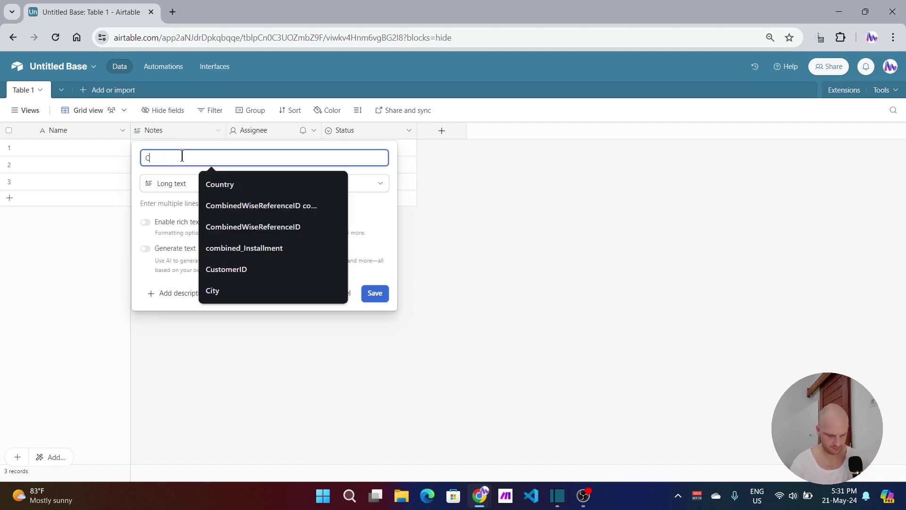
pyautogui.write('hec')
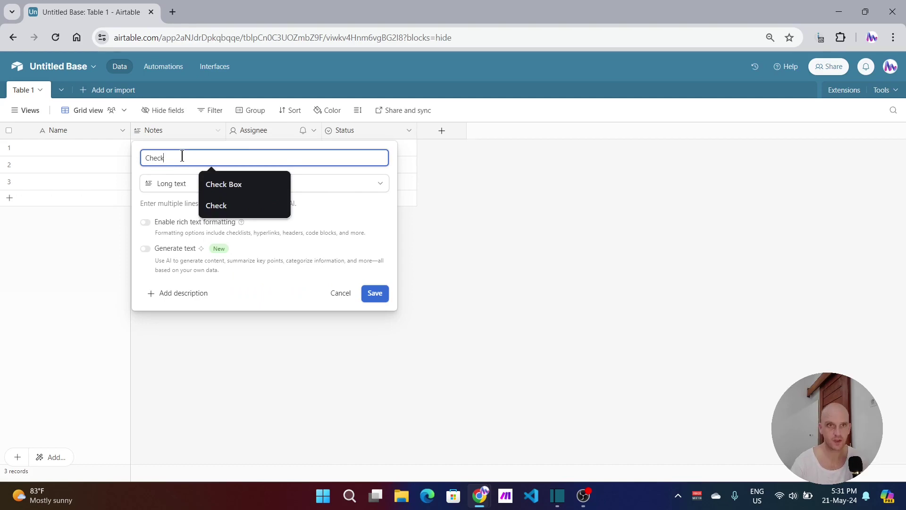
pyautogui.write('k')
pyautogui.click(171, 183)
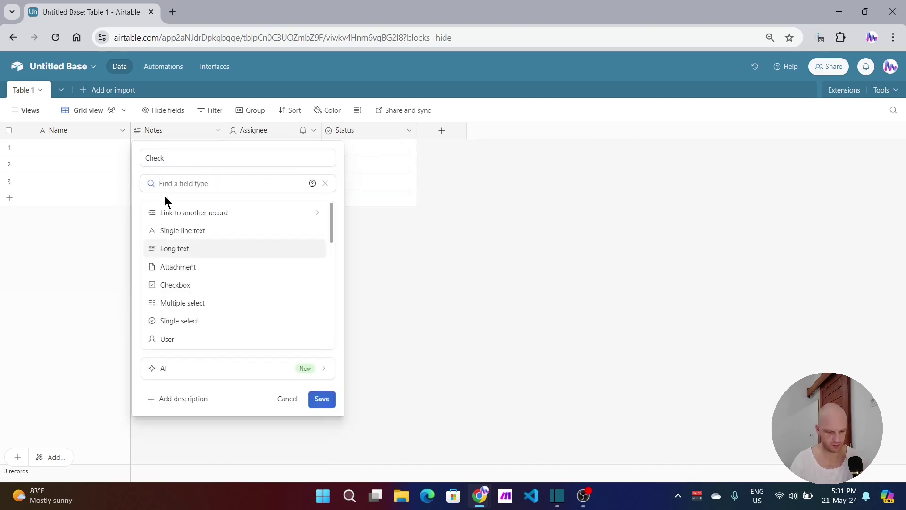
pyautogui.write('ch')
pyautogui.click(178, 213)
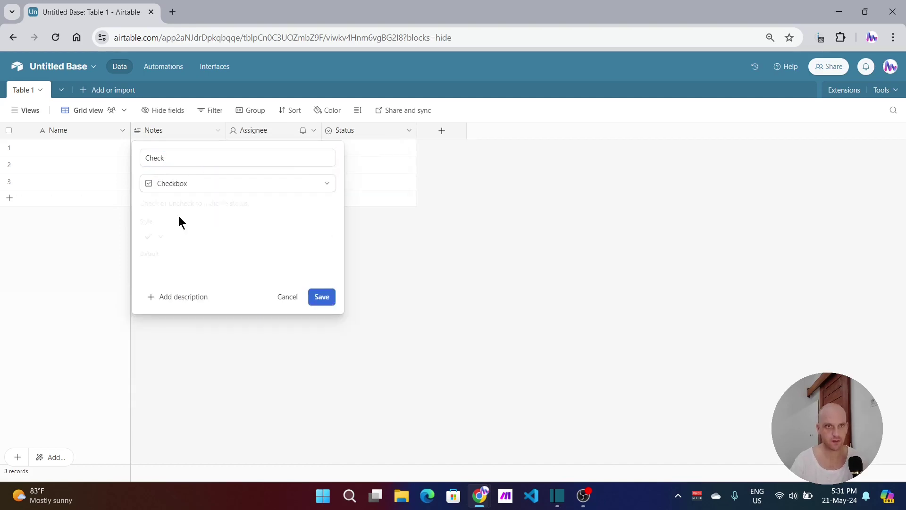
pyautogui.click(328, 300)
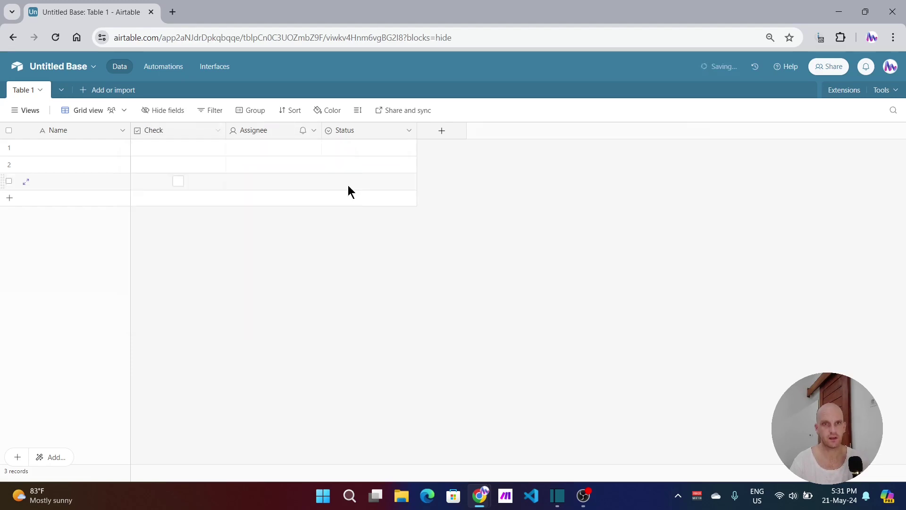
# Step: Rename Assignee to 'Desription' as Single line text and move it before Check
pyautogui.click(268, 128)
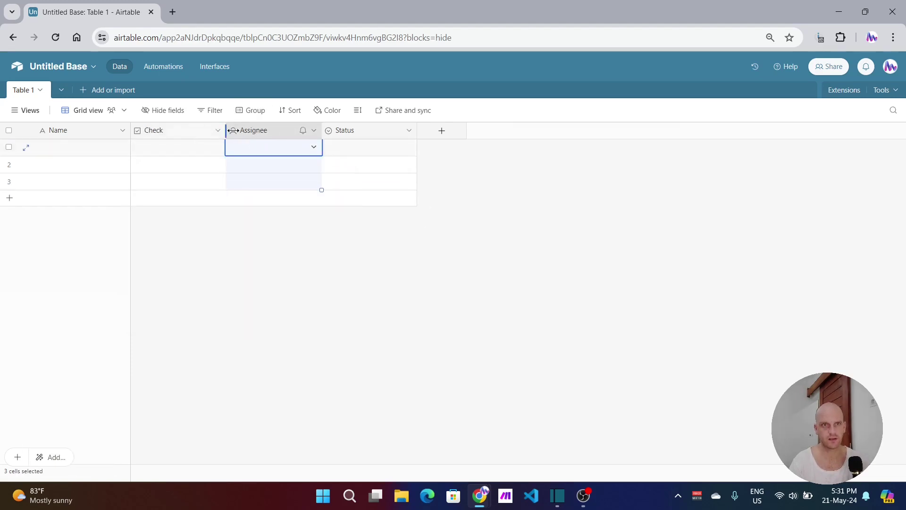
pyautogui.doubleClick(265, 133)
pyautogui.write('D')
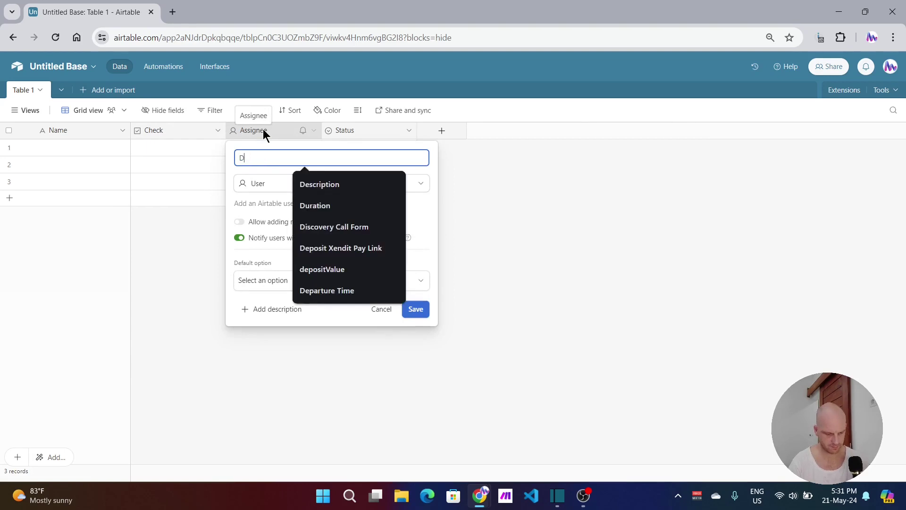
pyautogui.write('esription')
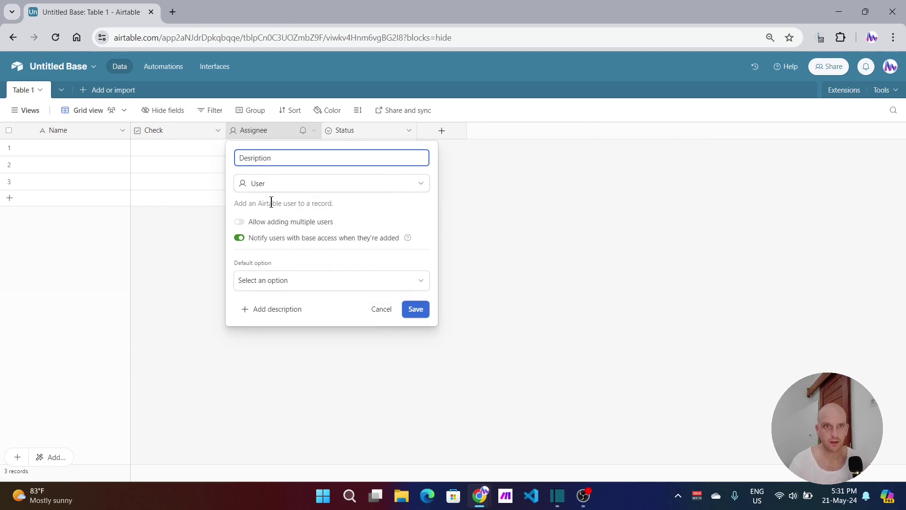
pyautogui.click(275, 184)
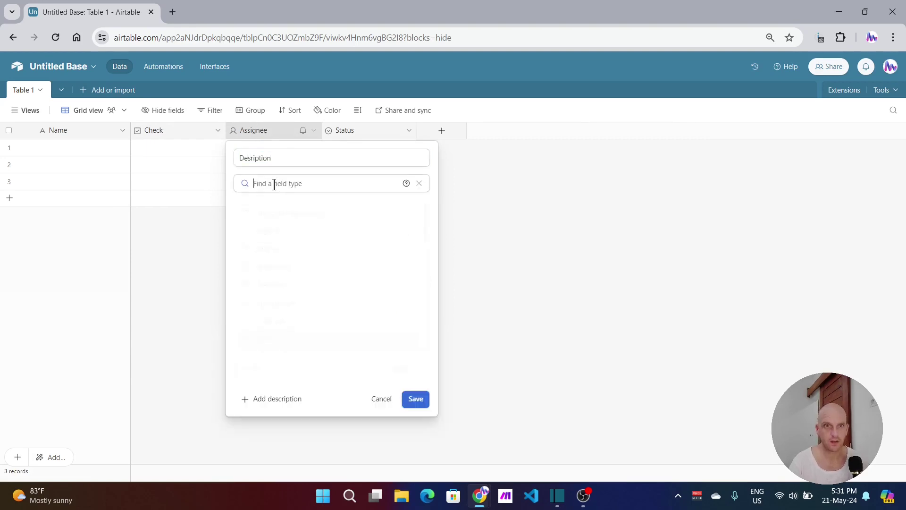
pyautogui.click(280, 229)
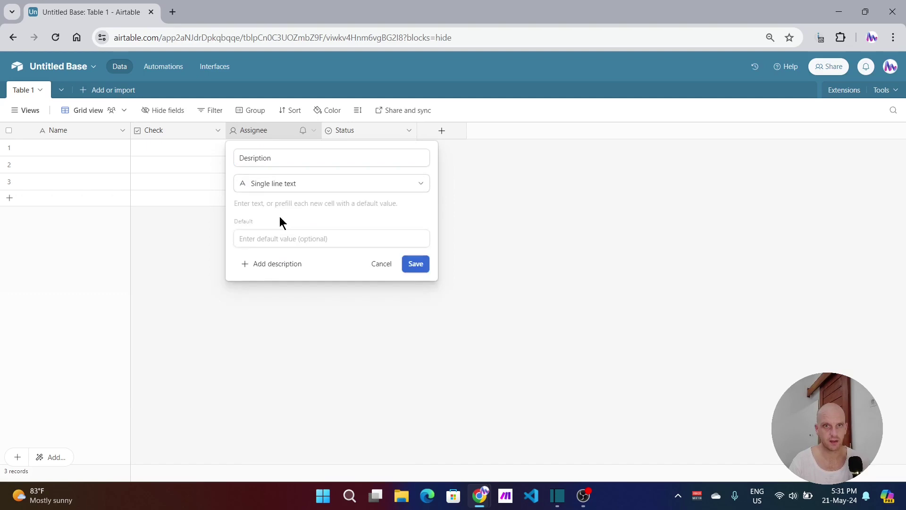
pyautogui.click(415, 265)
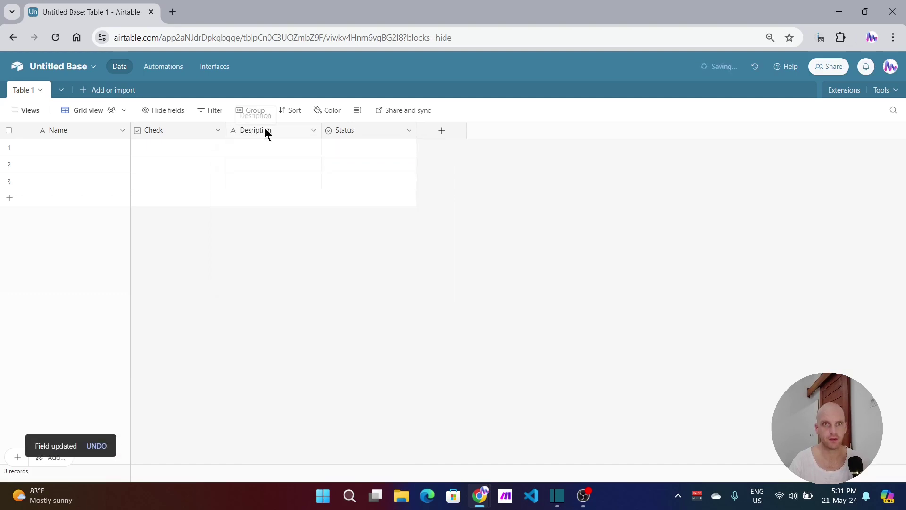
pyautogui.moveTo(264, 128); pyautogui.dragTo(160, 128)
pyautogui.click(373, 132)
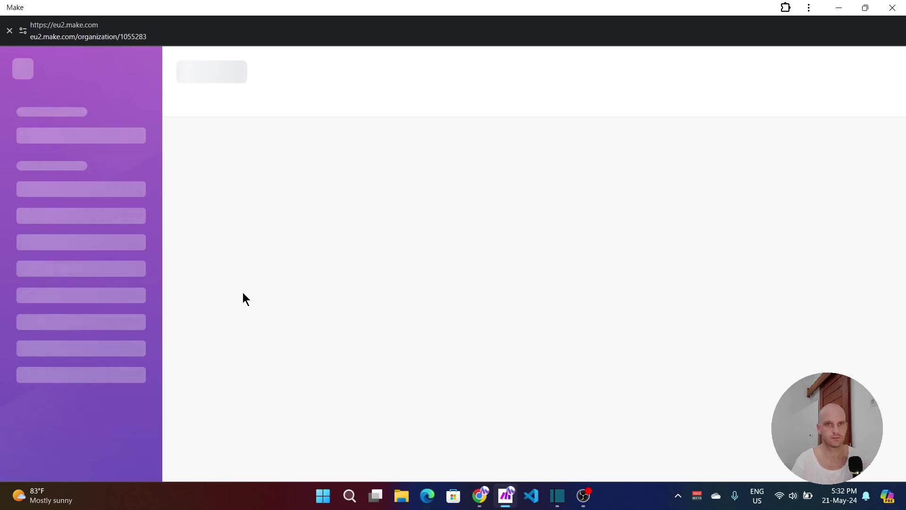
# Step: Switch from Make back to the Airtable base window through the Chrome taskbar previews
pyautogui.click(480, 496)
pyautogui.click(416, 428)
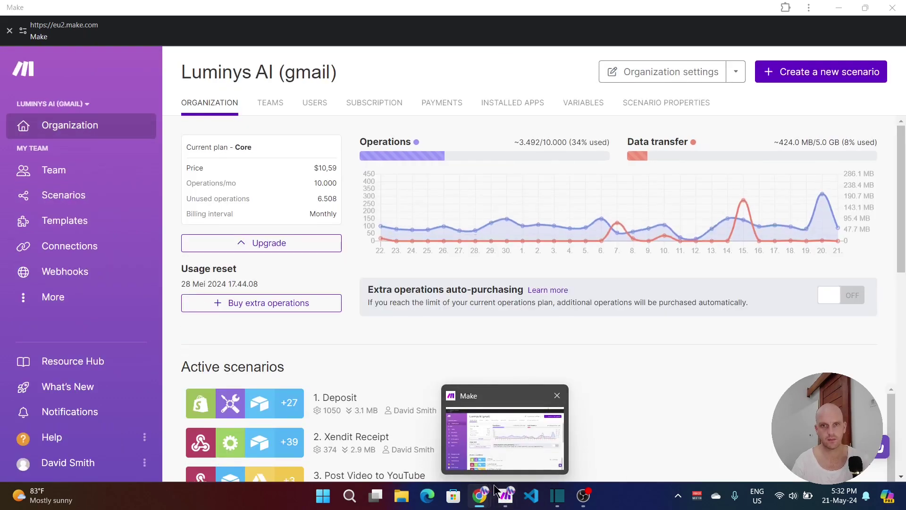
pyautogui.moveTo(479, 501)
pyautogui.click(510, 441)
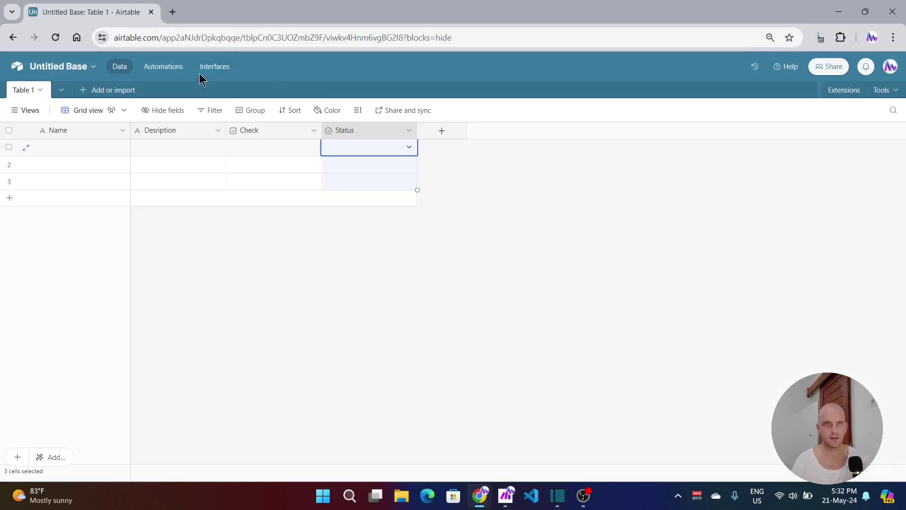
# Step: Create an automation triggered when a record in Table 1 matches conditions
pyautogui.click(165, 67)
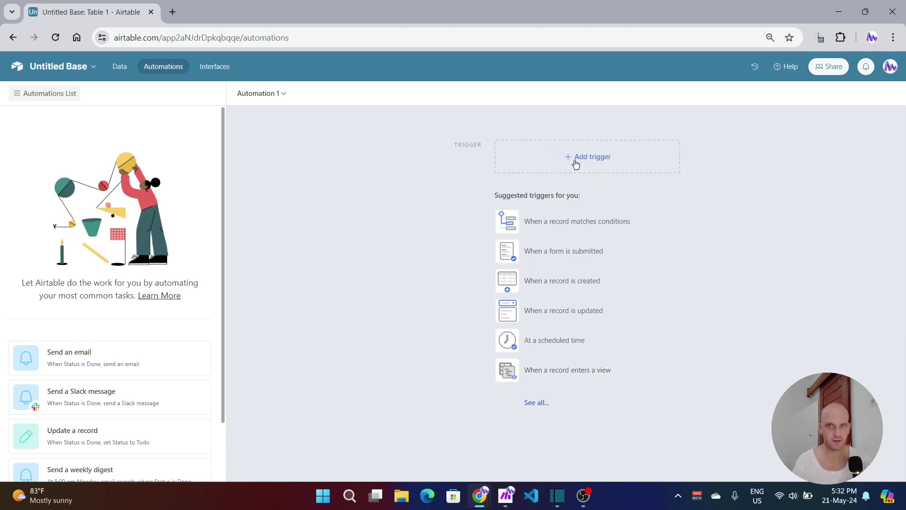
pyautogui.click(576, 163)
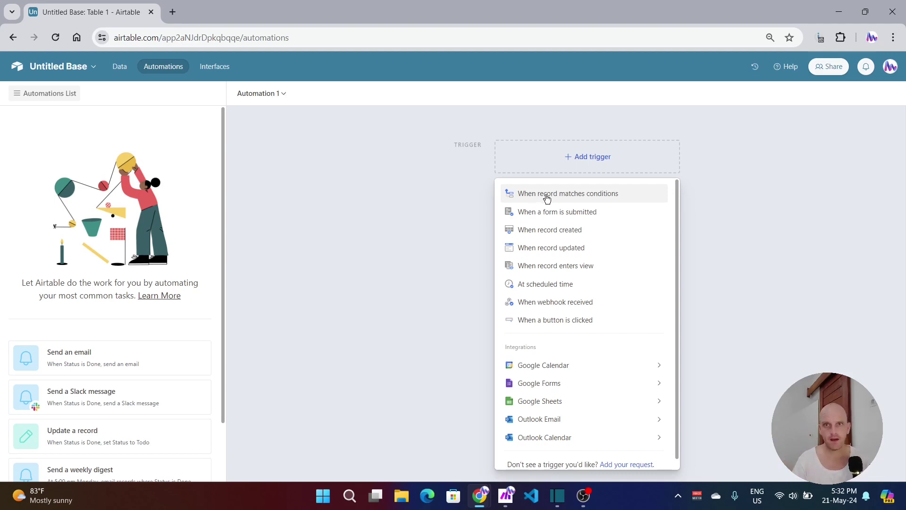
pyautogui.click(546, 198)
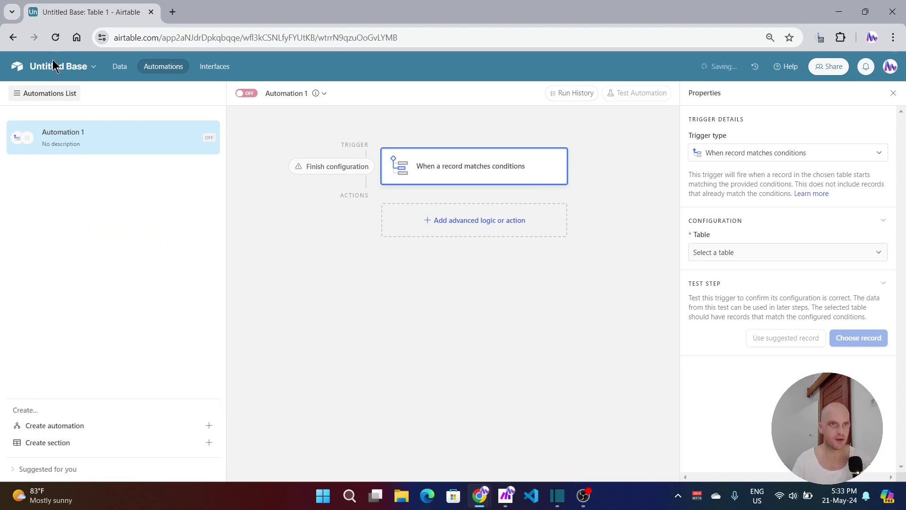
pyautogui.click(749, 253)
pyautogui.click(707, 290)
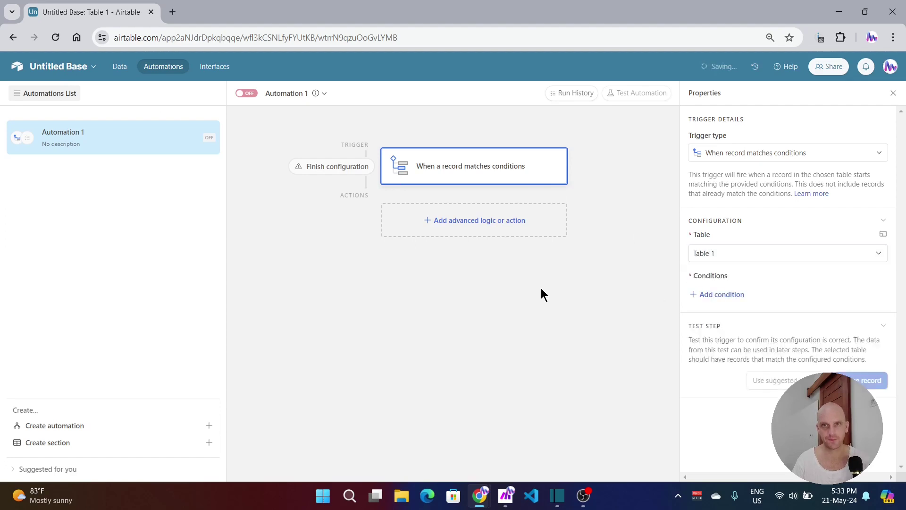
# Step: Add a trigger condition requiring the Check field to be checked
pyautogui.click(719, 295)
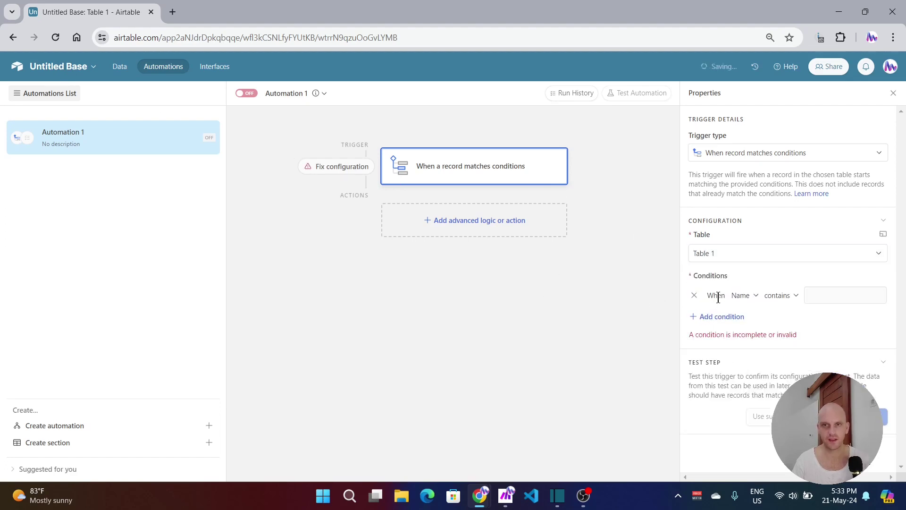
pyautogui.click(742, 295)
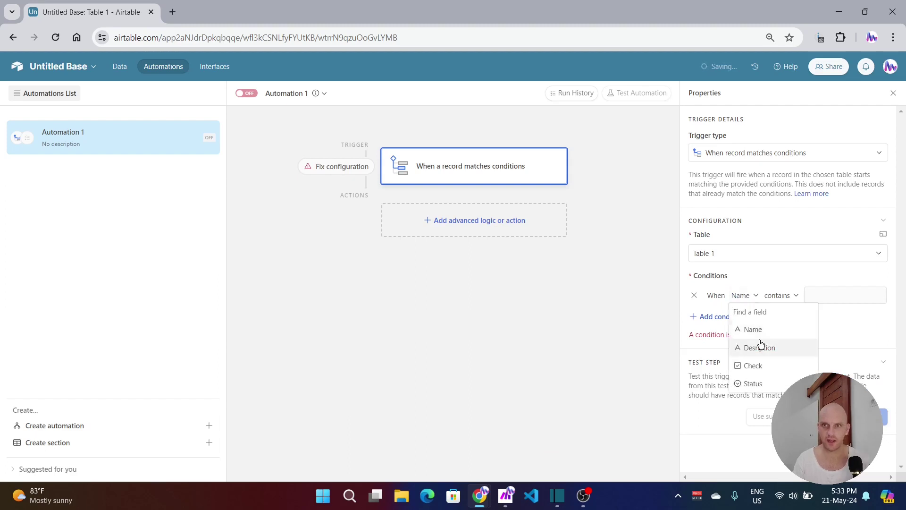
pyautogui.click(755, 366)
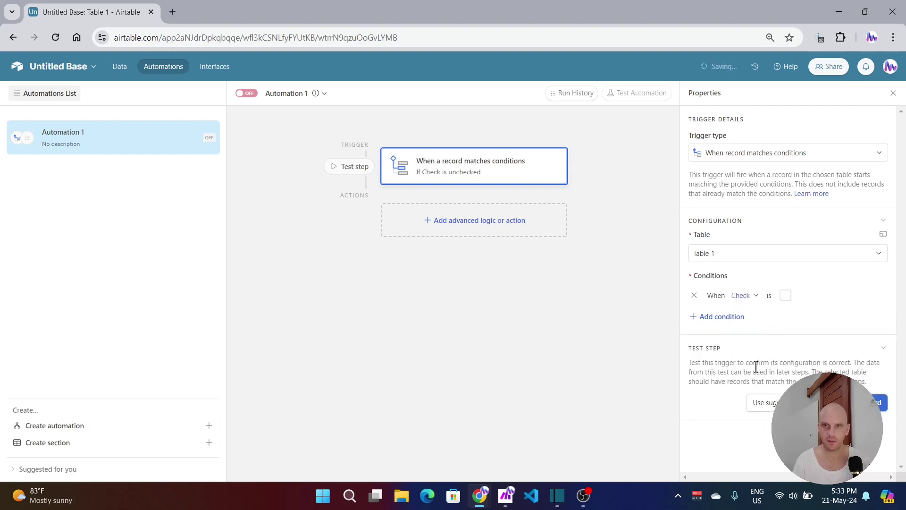
pyautogui.click(785, 296)
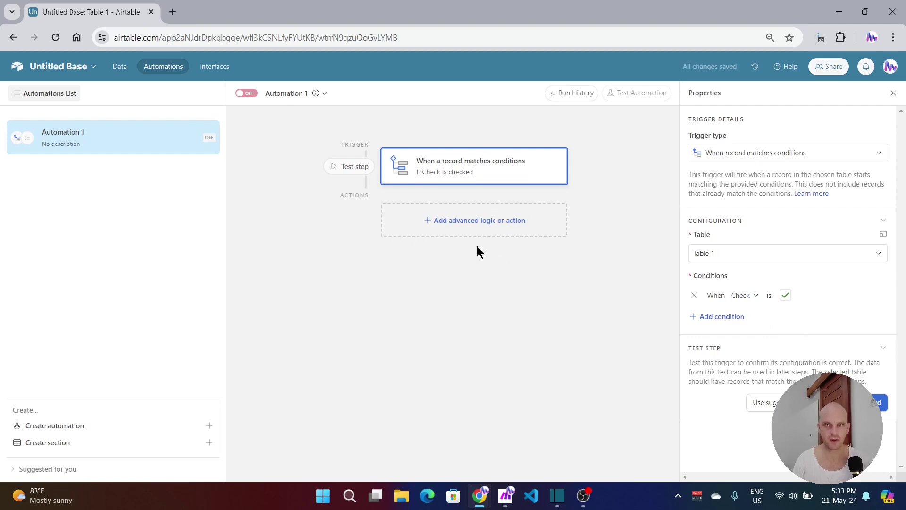
# Step: Add a Run script action and replace its sample line with the pasted webhook fetch line
pyautogui.click(475, 225)
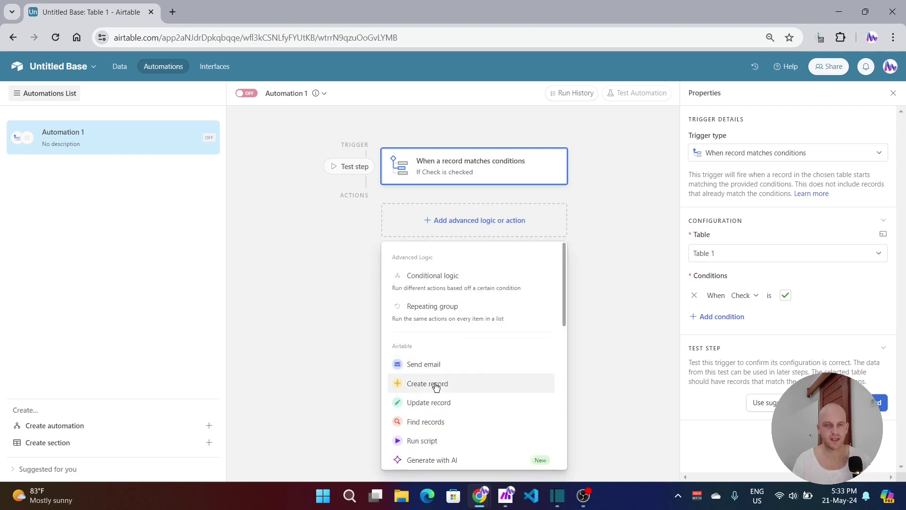
pyautogui.click(422, 441)
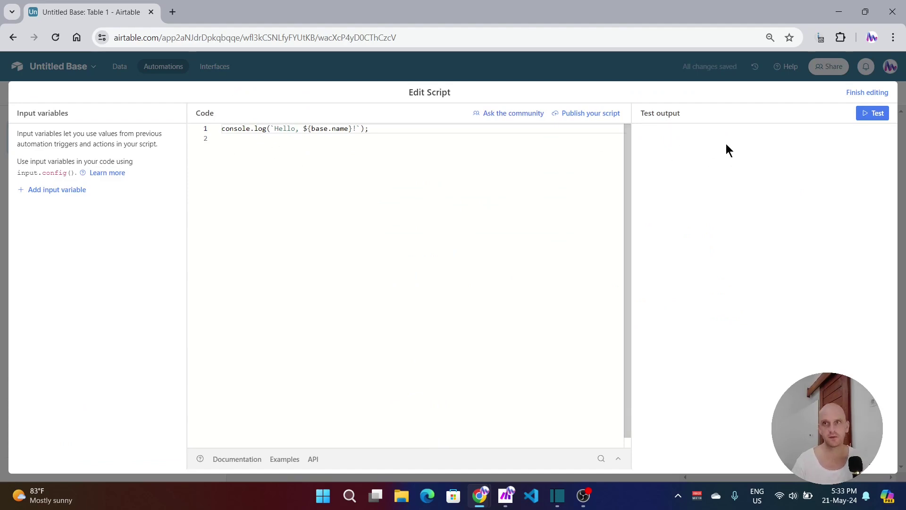
pyautogui.moveTo(398, 135); pyautogui.dragTo(202, 134)
pyautogui.press('BackSpace')
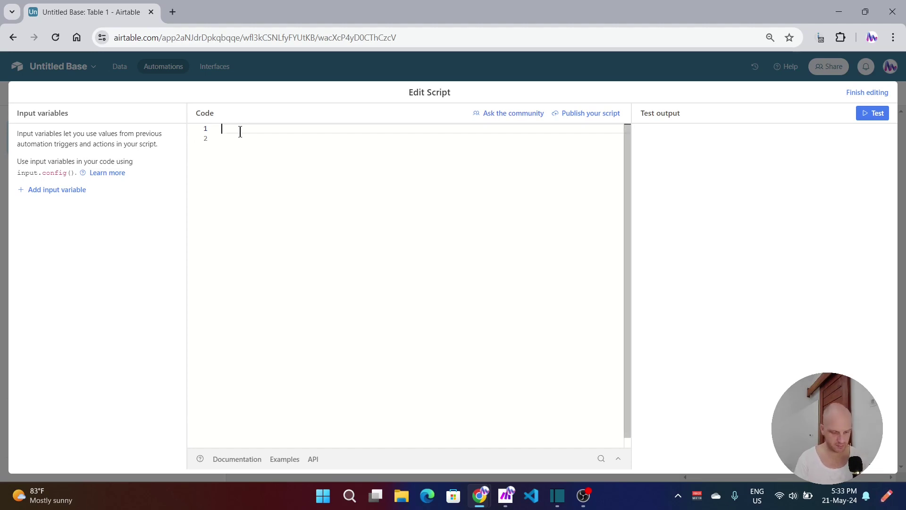
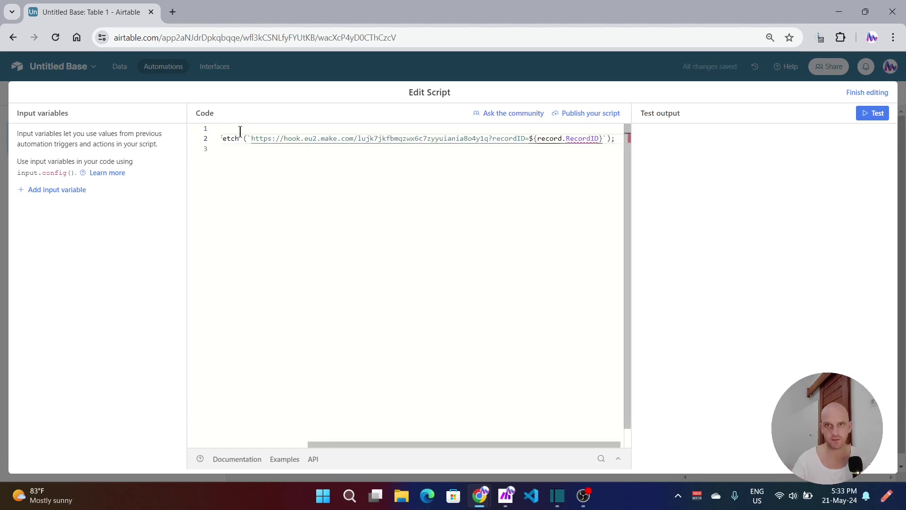
# Step: Add input.config() and strip the old make.com address, leaving ?recordID=${record.RecordID}
pyautogui.moveTo(412, 444); pyautogui.dragTo(278, 436)
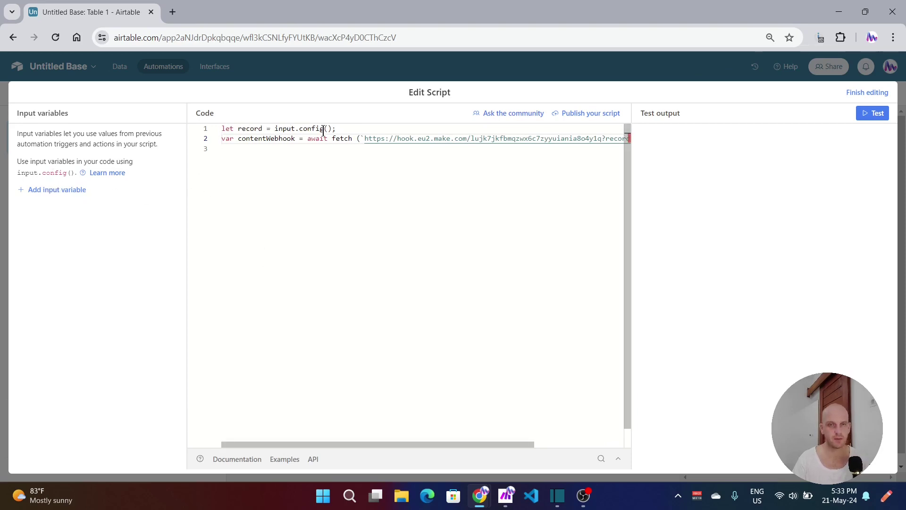
pyautogui.moveTo(18, 172); pyautogui.dragTo(73, 173)
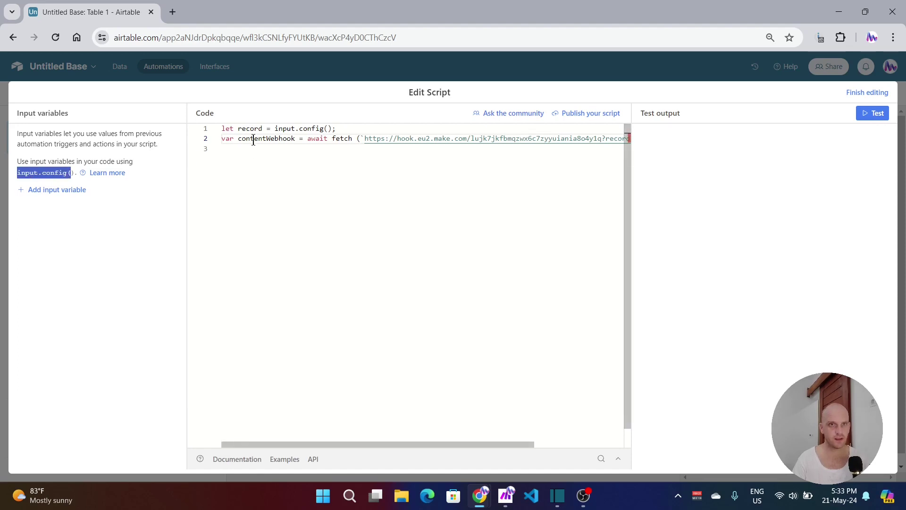
pyautogui.doubleClick(240, 139)
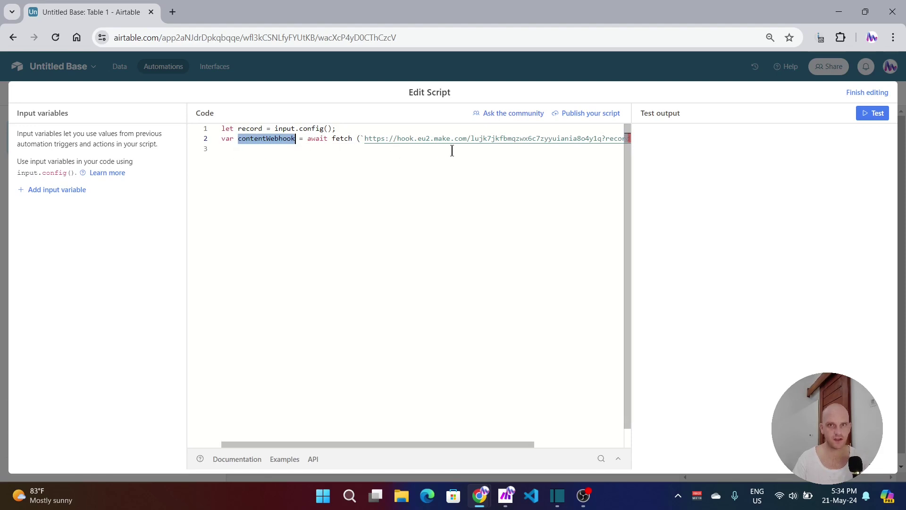
pyautogui.click(560, 140)
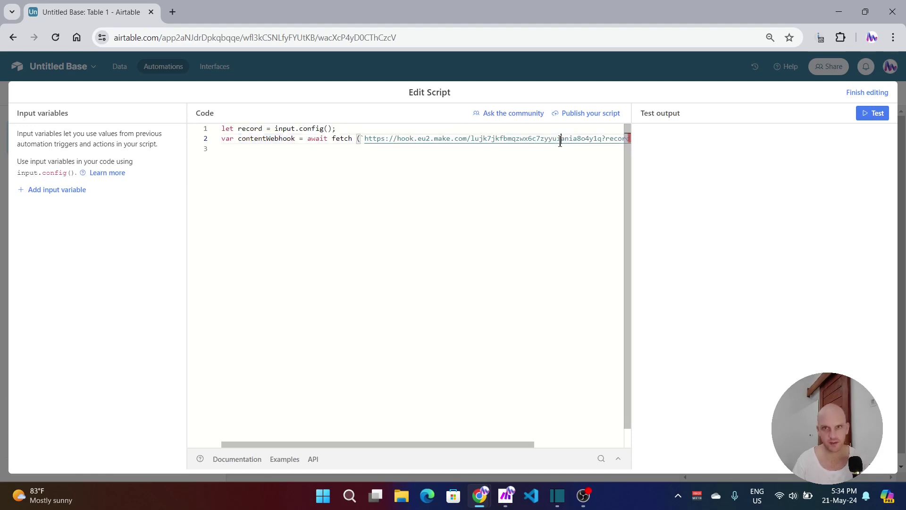
pyautogui.doubleClick(569, 139)
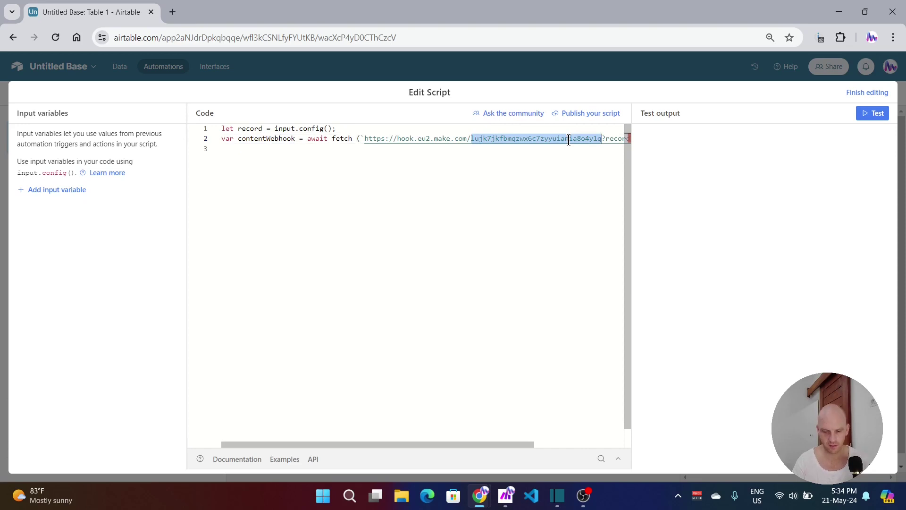
pyautogui.press('BackSpace')
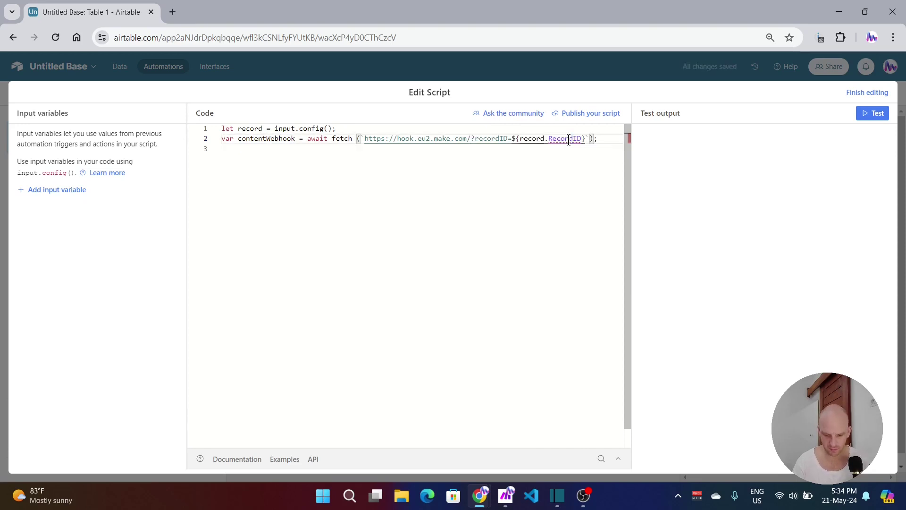
pyautogui.hotkey('shift', 'Left')
pyautogui.hotkey('shift', 'Left')
pyautogui.hotkey('shift', 'Left')
pyautogui.hotkey('shift', 'Left')
pyautogui.hotkey('shift', 'Left')
pyautogui.hotkey('shift', 'Left')
pyautogui.hotkey('shift', 'Left')
pyautogui.hotkey('shift', 'Left')
pyautogui.hotkey('shift', 'Left')
pyautogui.hotkey('shift', 'Left')
pyautogui.hotkey('shift', 'Left')
pyautogui.hotkey('shift', 'Left')
pyautogui.hotkey('shift', 'Left')
pyautogui.hotkey('shift', 'Left')
pyautogui.hotkey('shift', 'Left')
pyautogui.hotkey('shift', 'Left')
pyautogui.hotkey('shift', 'Left')
pyautogui.hotkey('shift', 'Left')
pyautogui.hotkey('shift', 'Left')
pyautogui.hotkey('shift', 'Left')
pyautogui.hotkey('shift', 'Left')
pyautogui.hotkey('shift', 'Left')
pyautogui.hotkey('shift', 'Left')
pyautogui.hotkey('shift', 'Left')
pyautogui.hotkey('shift', 'Left')
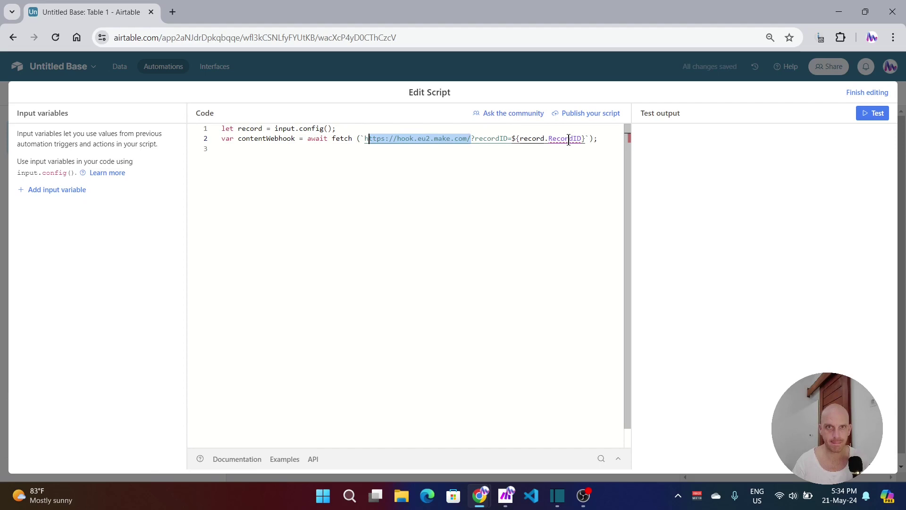
pyautogui.press('BackSpace')
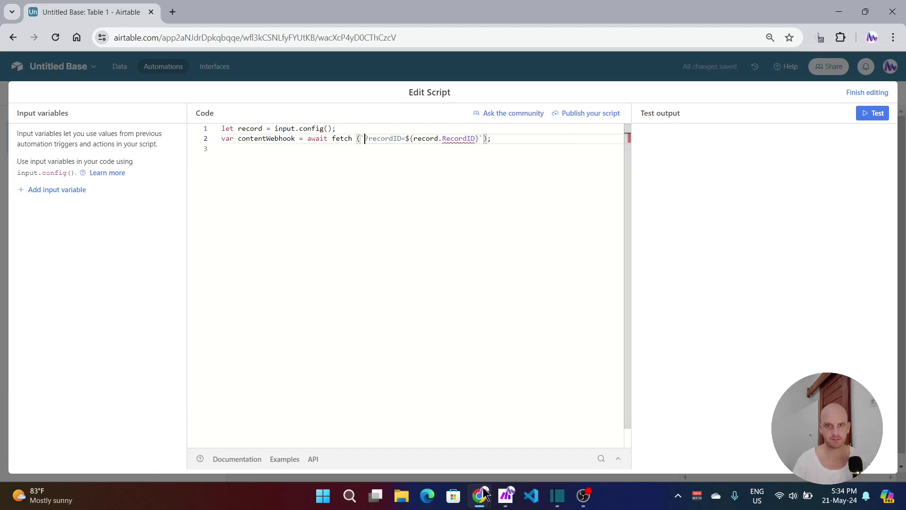
# Step: Create a new scenario in Make's YouTube Builds folder and choose the Webhooks app via a 'webhook' search
pyautogui.click(505, 496)
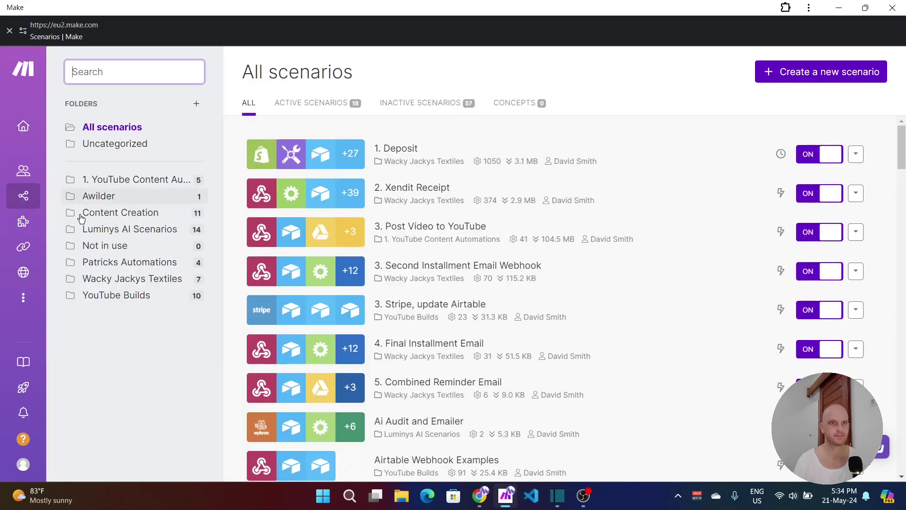
pyautogui.click(103, 298)
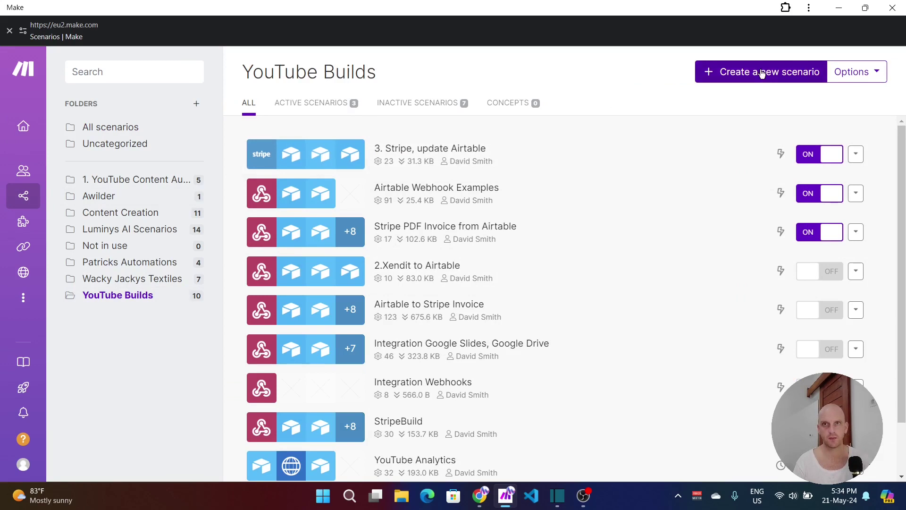
pyautogui.click(760, 71)
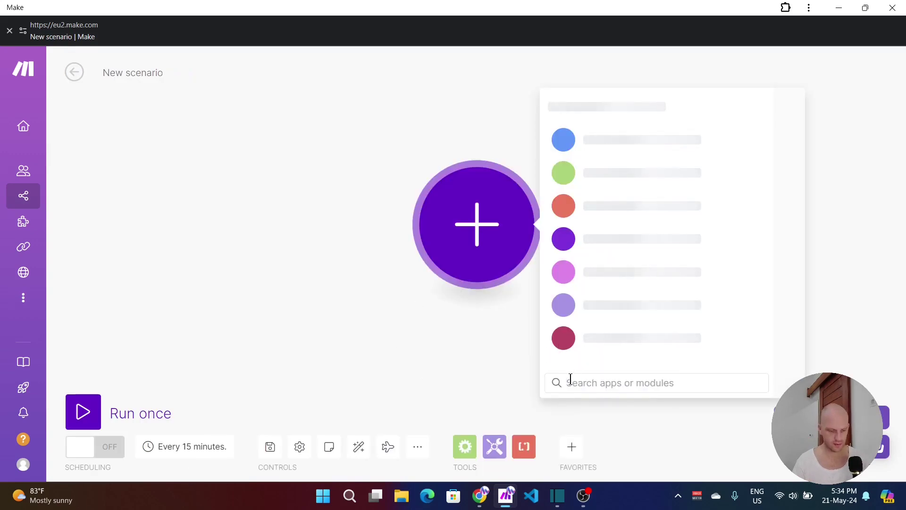
pyautogui.write('webhoo')
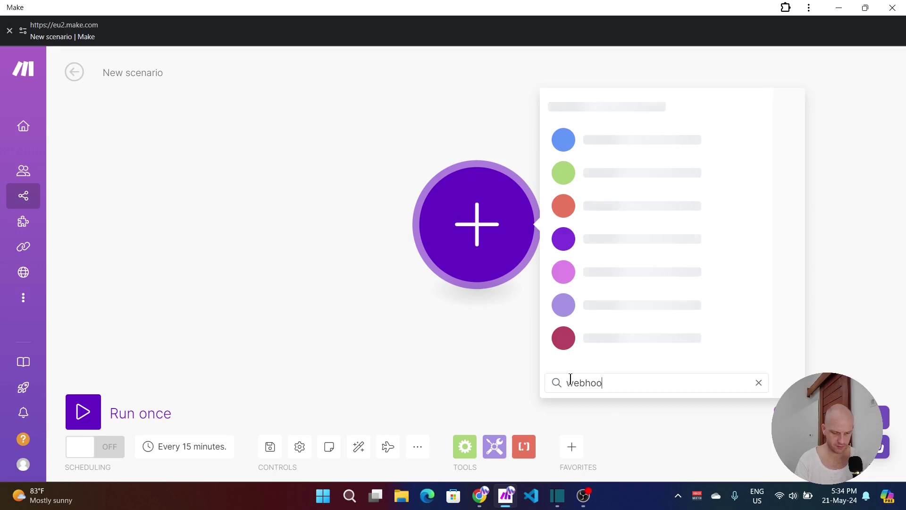
pyautogui.write('k')
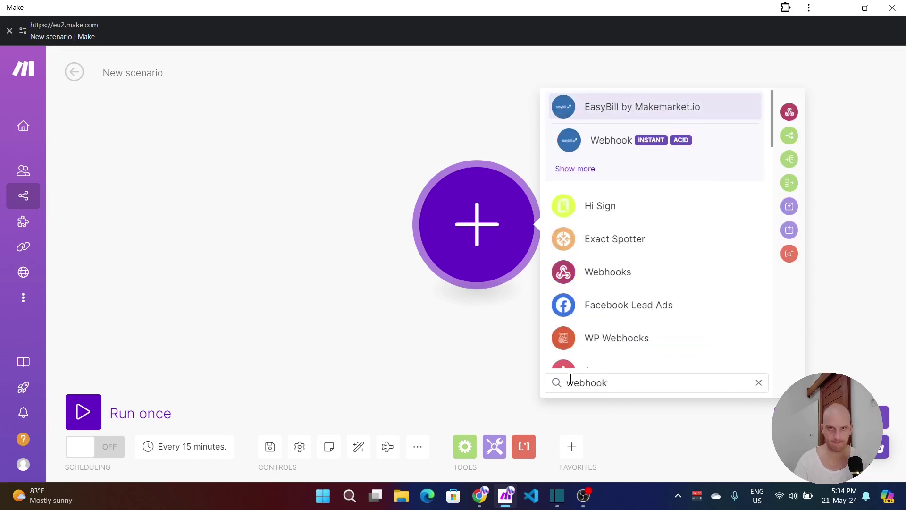
pyautogui.click(590, 272)
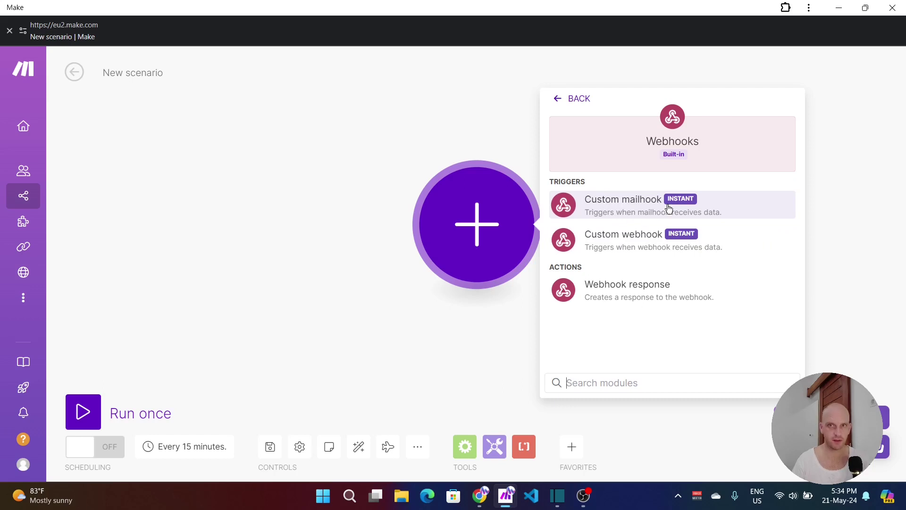
# Step: Add a Custom webhook module with a new webhook named 'Webhook Build'
pyautogui.click(622, 237)
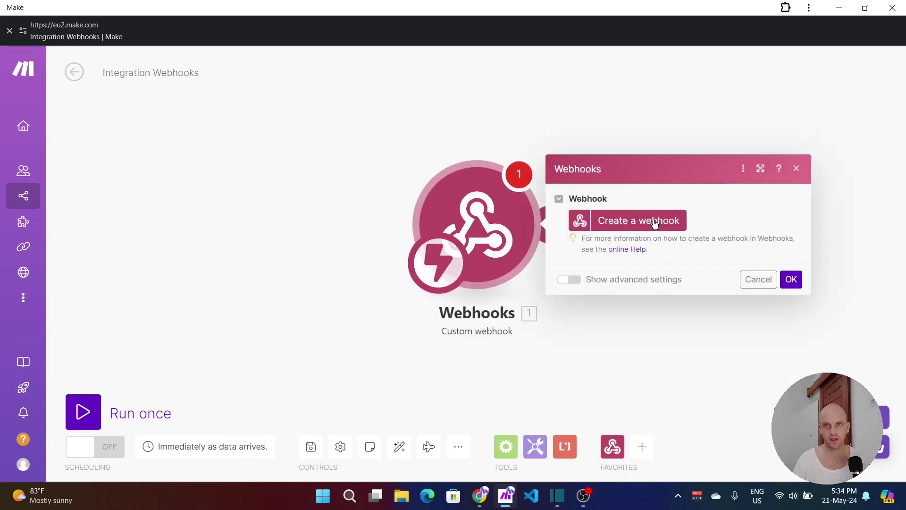
pyautogui.click(650, 223)
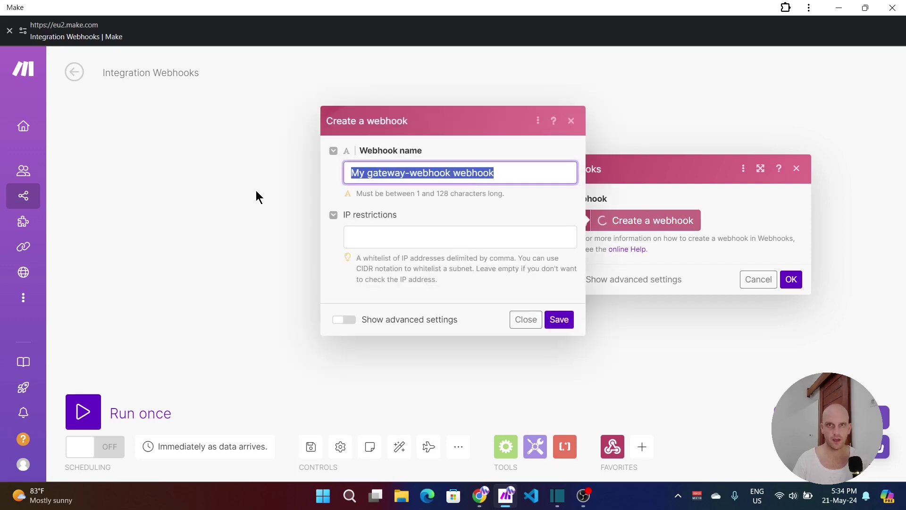
pyautogui.write('we')
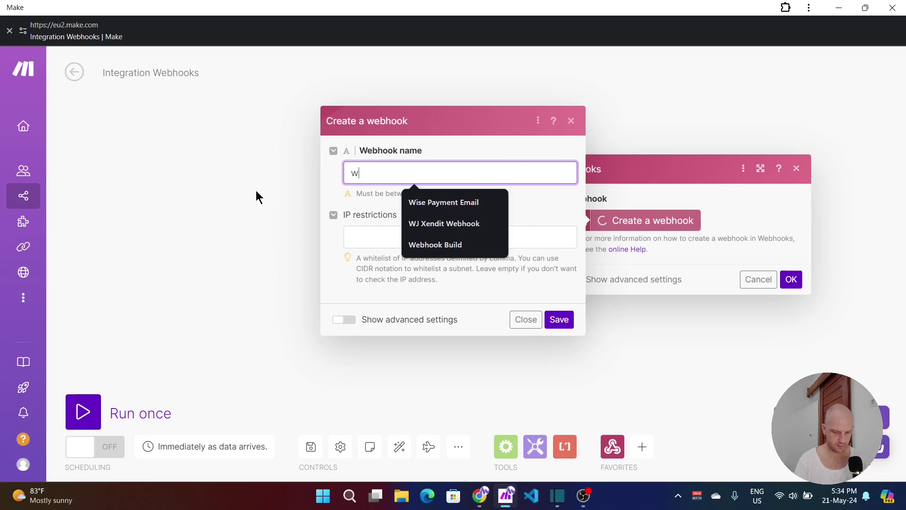
pyautogui.click(432, 203)
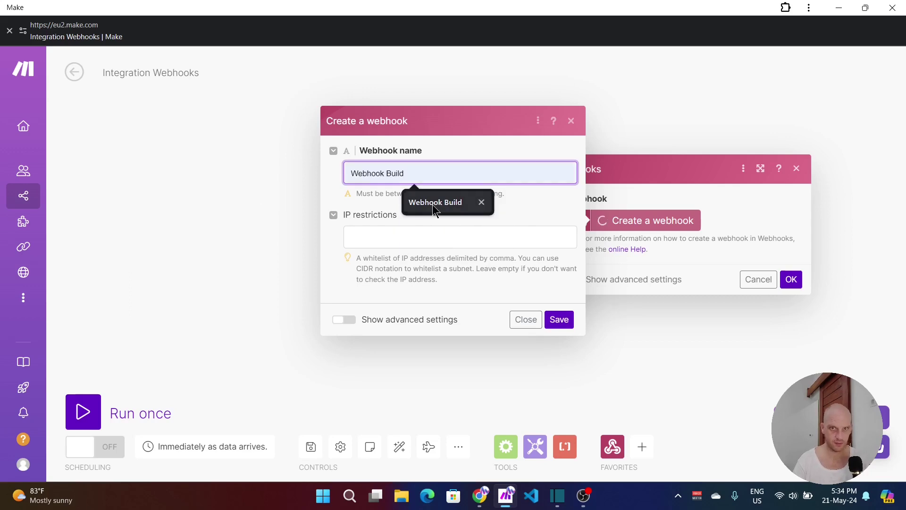
pyautogui.click(558, 320)
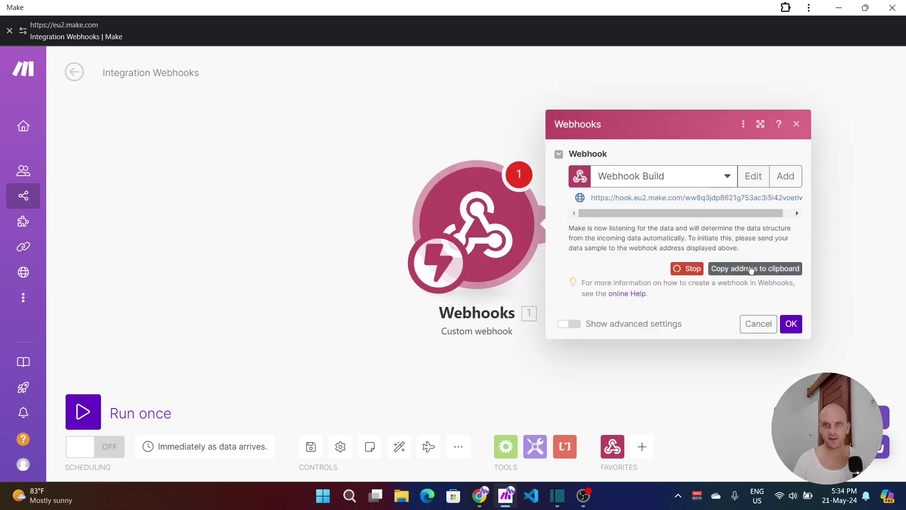
# Step: Copy the Webhook Build address and return to the Airtable script editor
pyautogui.click(751, 268)
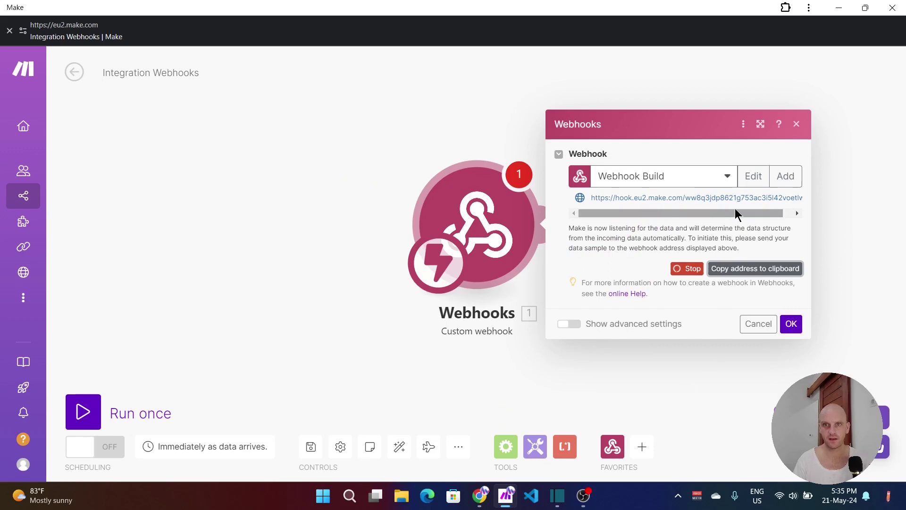
pyautogui.click(734, 270)
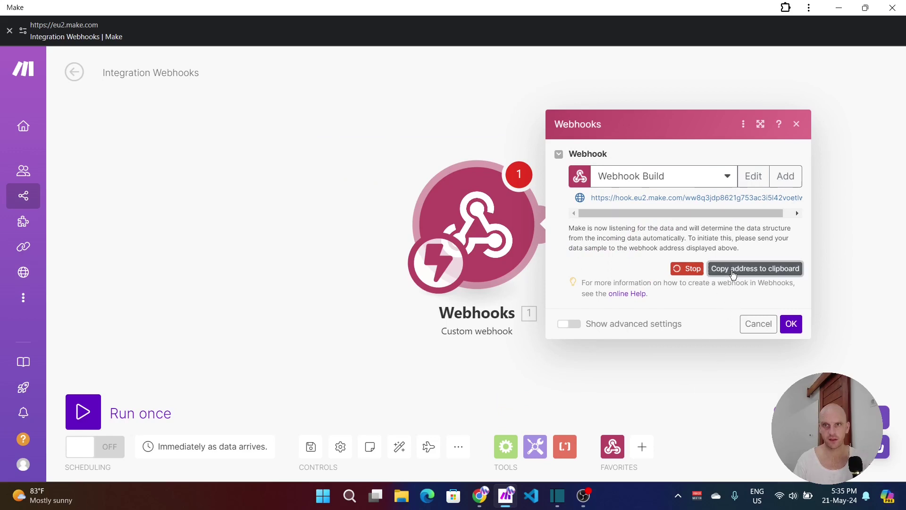
pyautogui.click(478, 495)
pyautogui.click(507, 453)
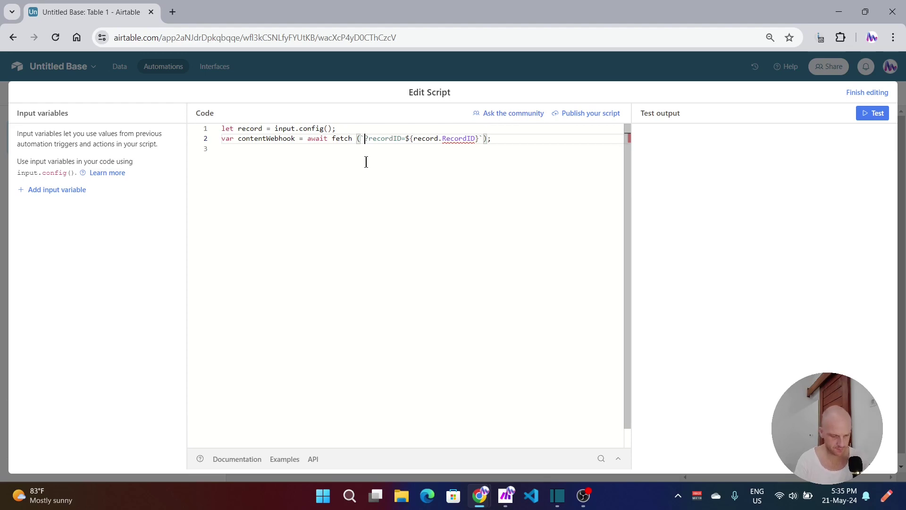
# Step: Paste the new Make webhook address into the script's fetch URL, then tick Check in row 1
pyautogui.hotkey('ctrl', 'v')
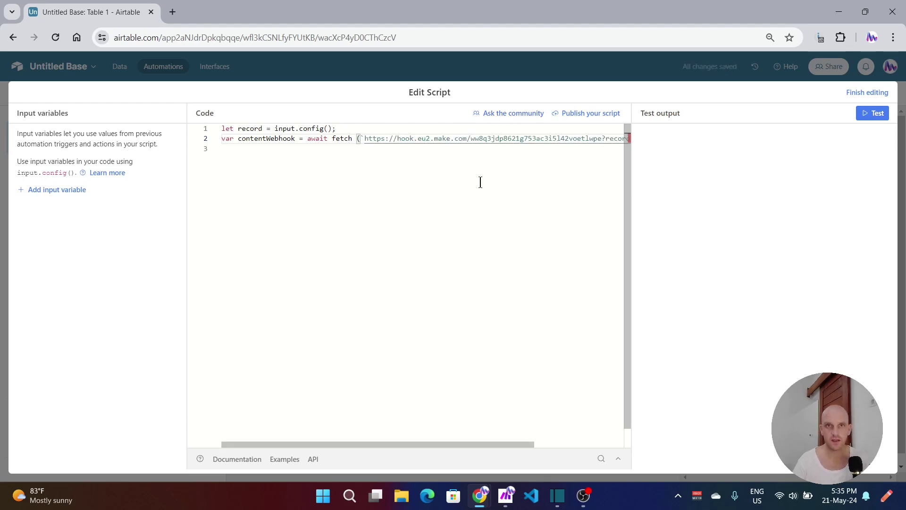
pyautogui.click(850, 94)
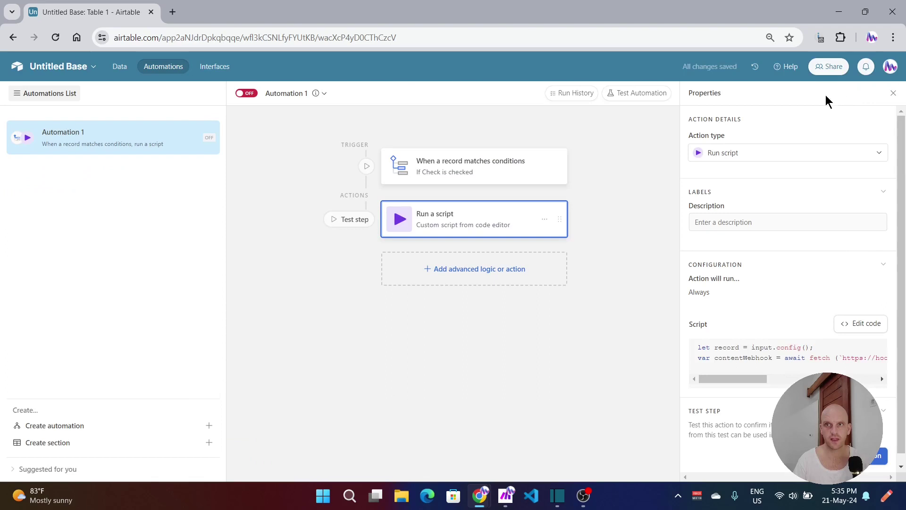
pyautogui.click(120, 67)
pyautogui.click(464, 297)
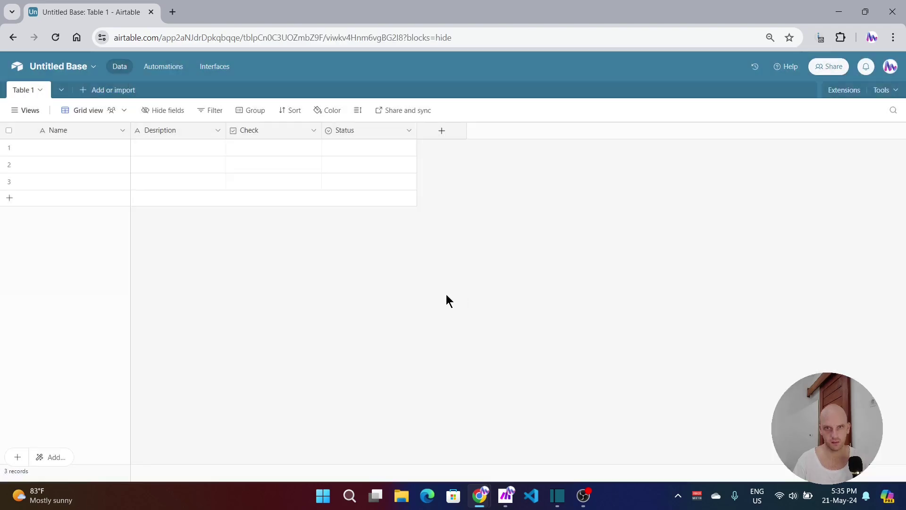
pyautogui.click(274, 149)
pyautogui.click(164, 67)
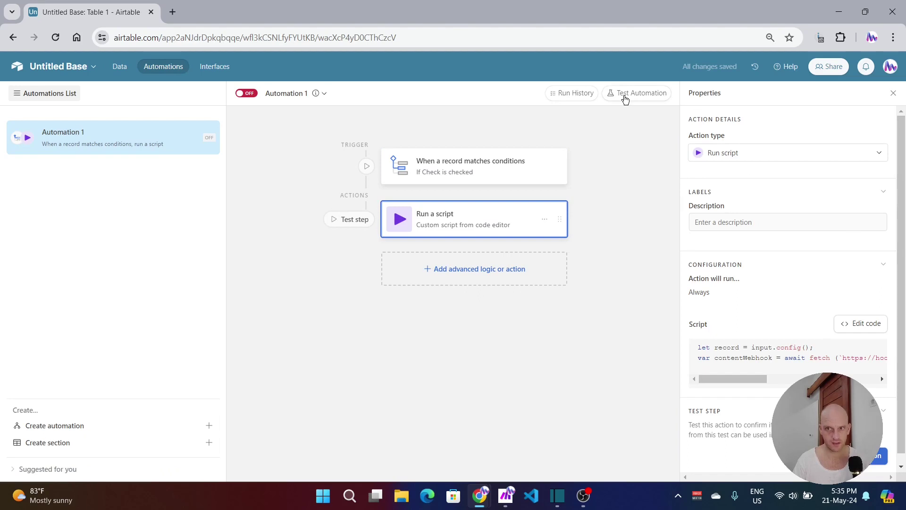
# Step: Run an automation test using the Unnamed record as test data
pyautogui.click(625, 94)
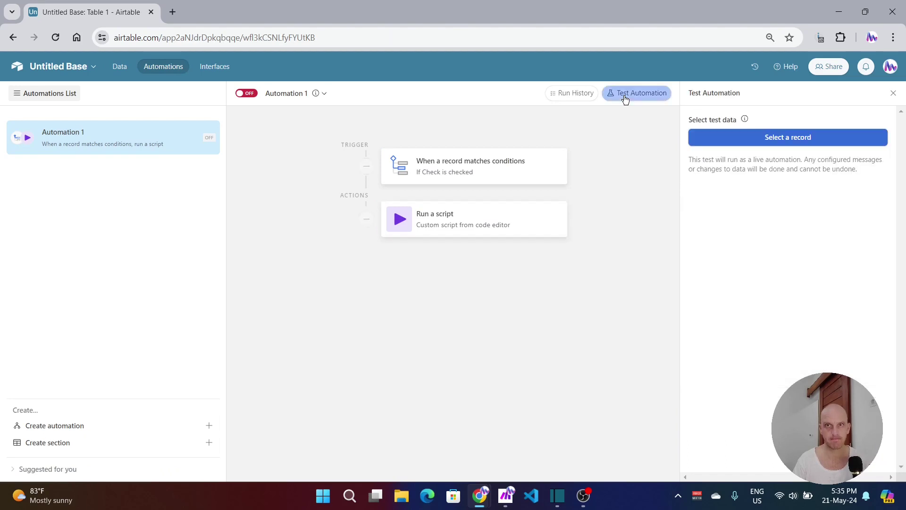
pyautogui.click(750, 143)
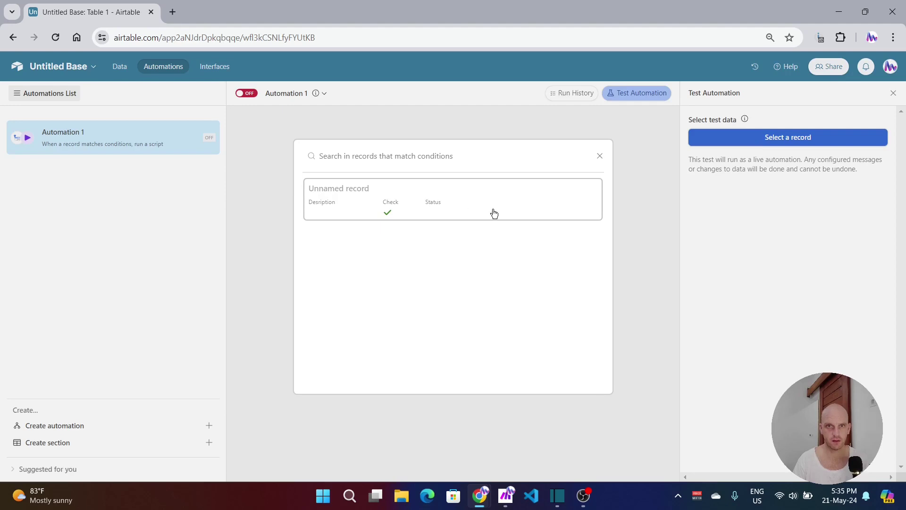
pyautogui.click(454, 197)
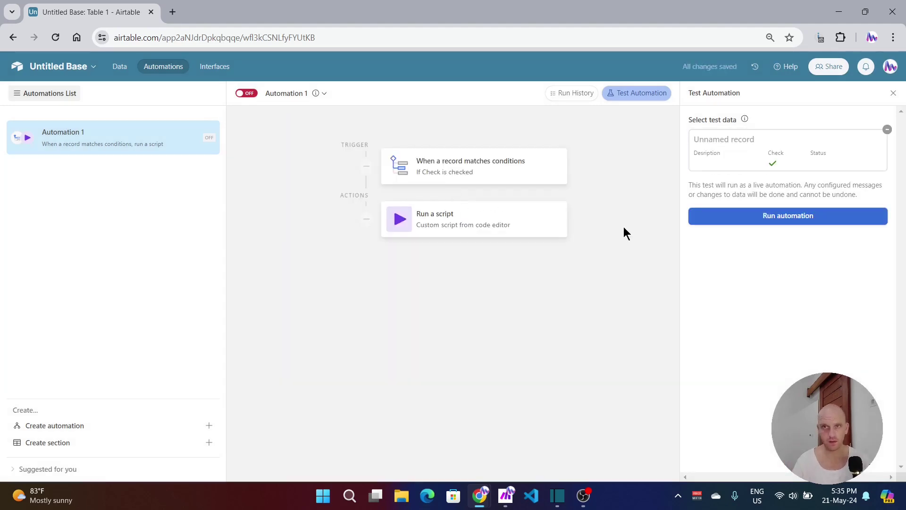
pyautogui.click(766, 221)
# Step: Run the Make scenario once, confirm the determined webhook settings, and run once again
pyautogui.click(474, 397)
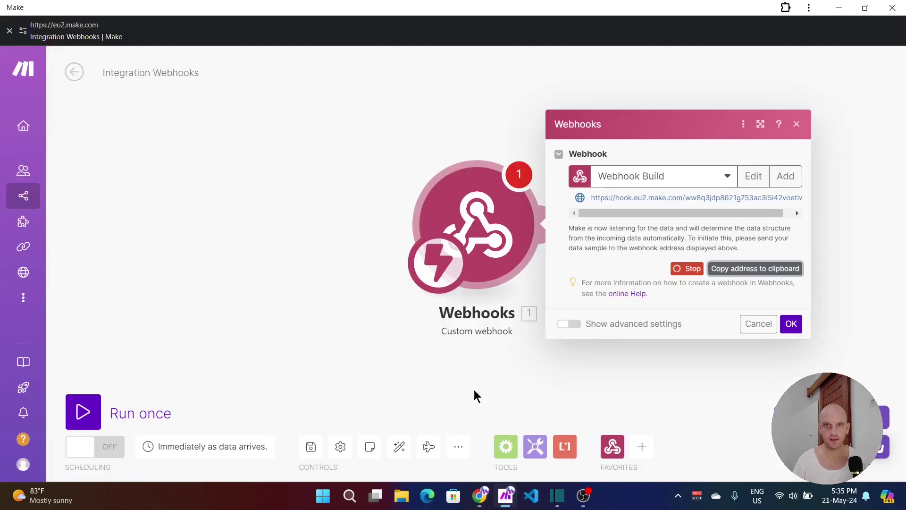
pyautogui.click(81, 418)
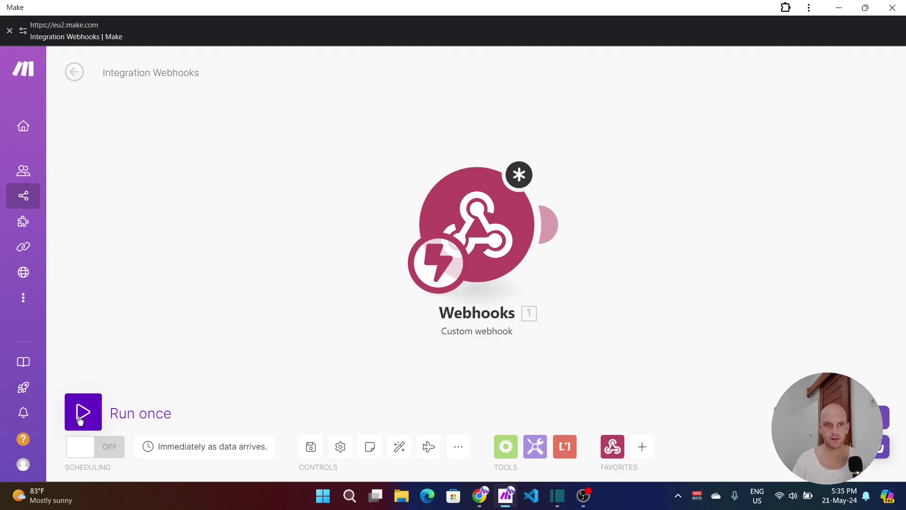
pyautogui.click(504, 231)
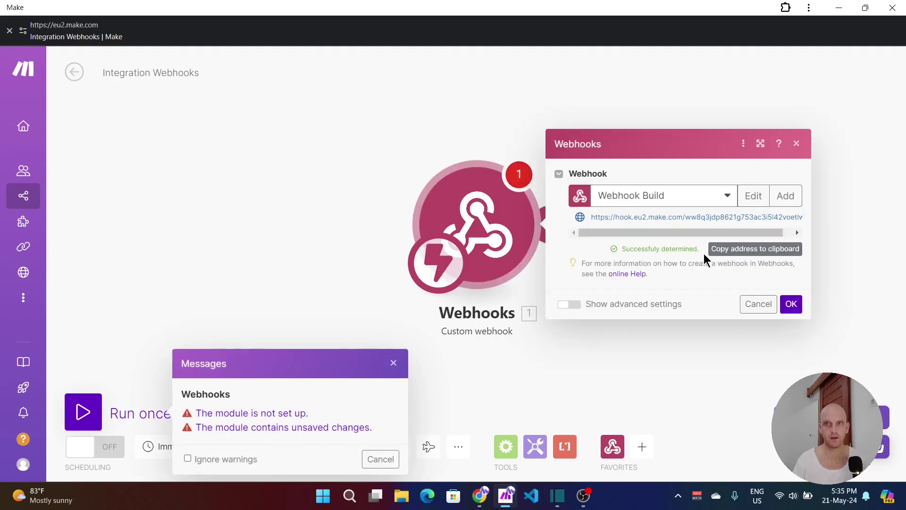
pyautogui.click(791, 304)
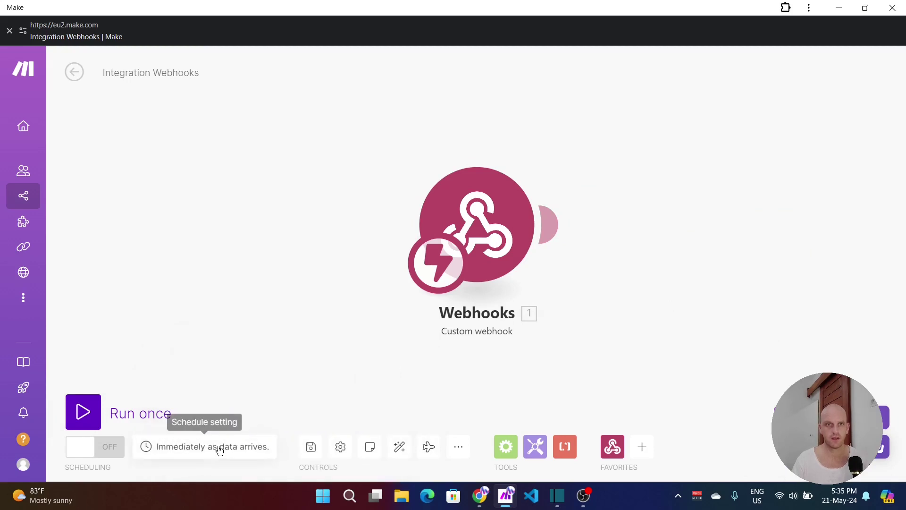
pyautogui.click(84, 413)
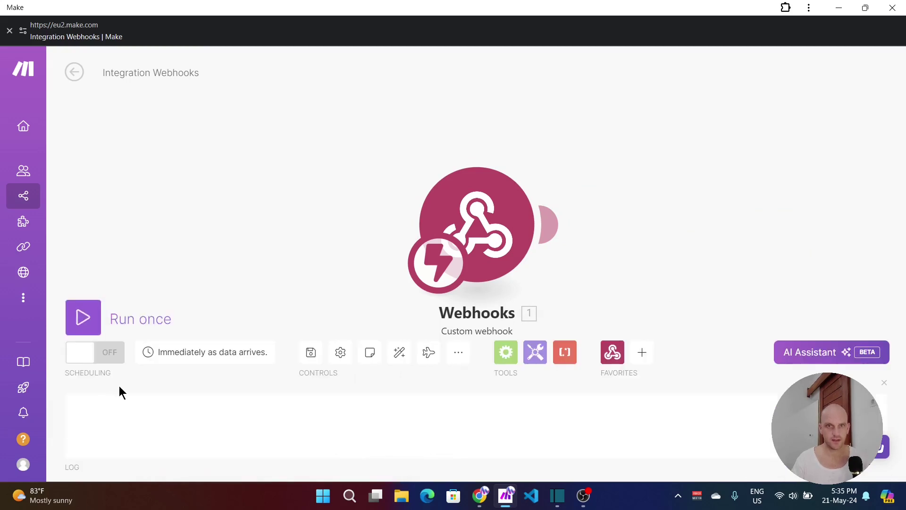
# Step: Trigger an Airtable test with the chosen record and inspect the bundle showing recordID undefined
pyautogui.moveTo(479, 496)
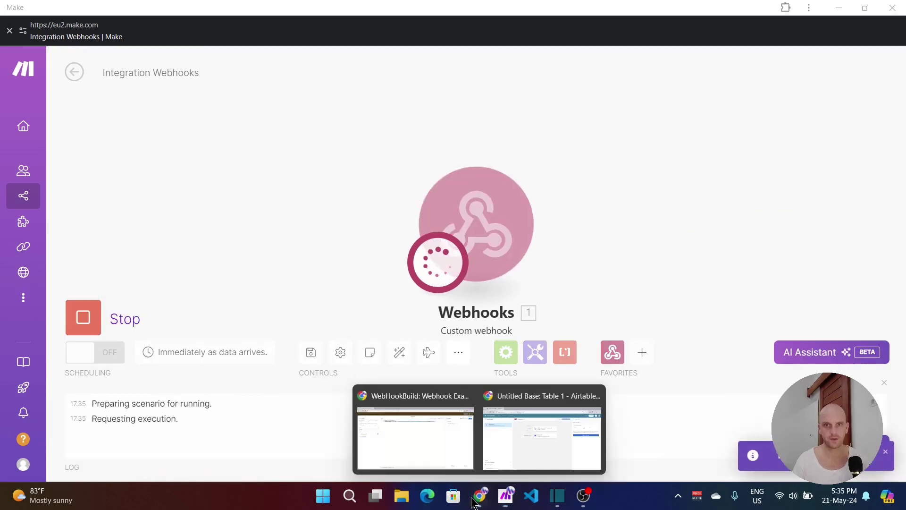
pyautogui.click(543, 441)
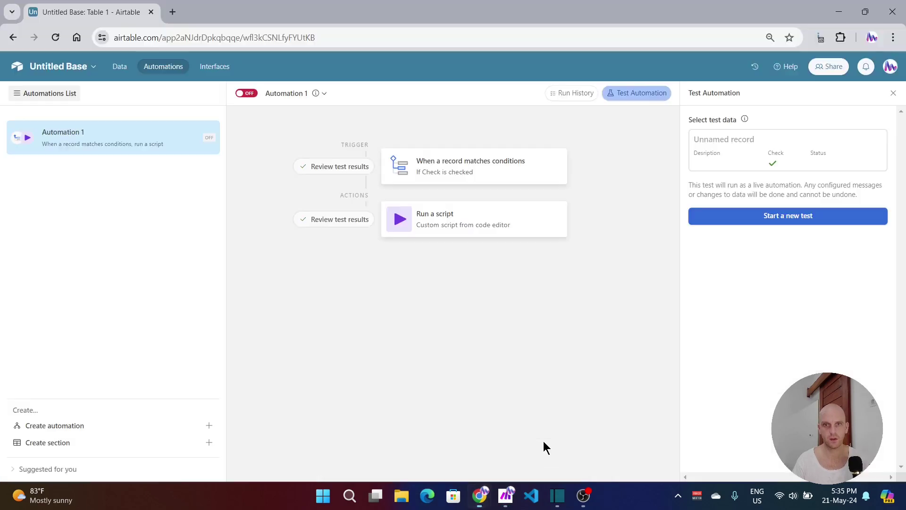
pyautogui.click(788, 217)
pyautogui.click(740, 143)
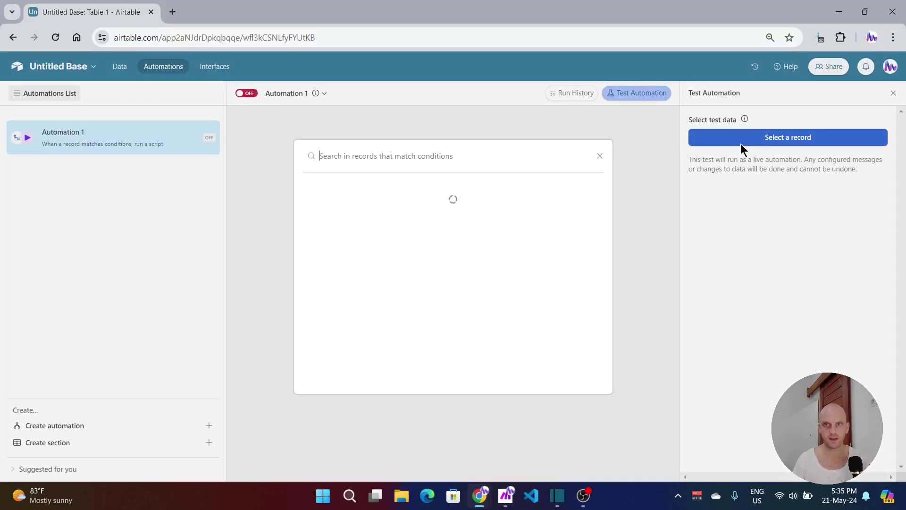
pyautogui.click(520, 197)
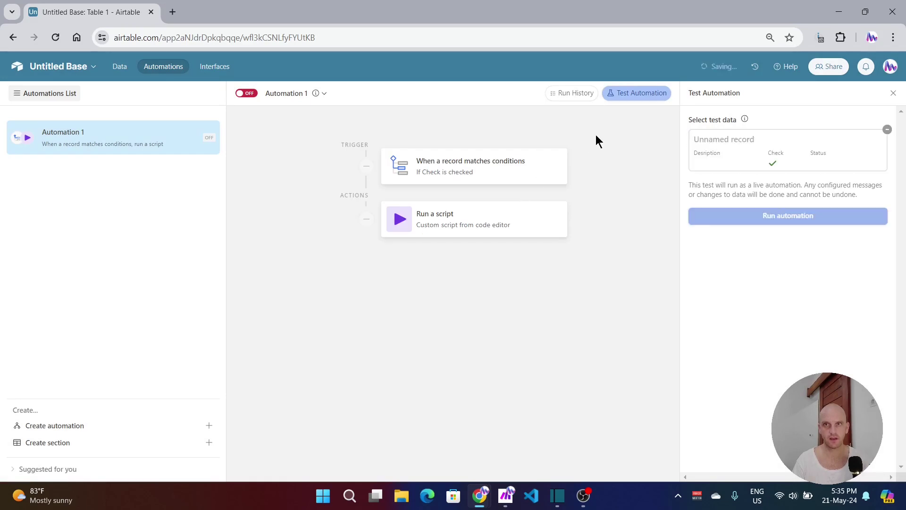
pyautogui.click(778, 217)
pyautogui.click(838, 11)
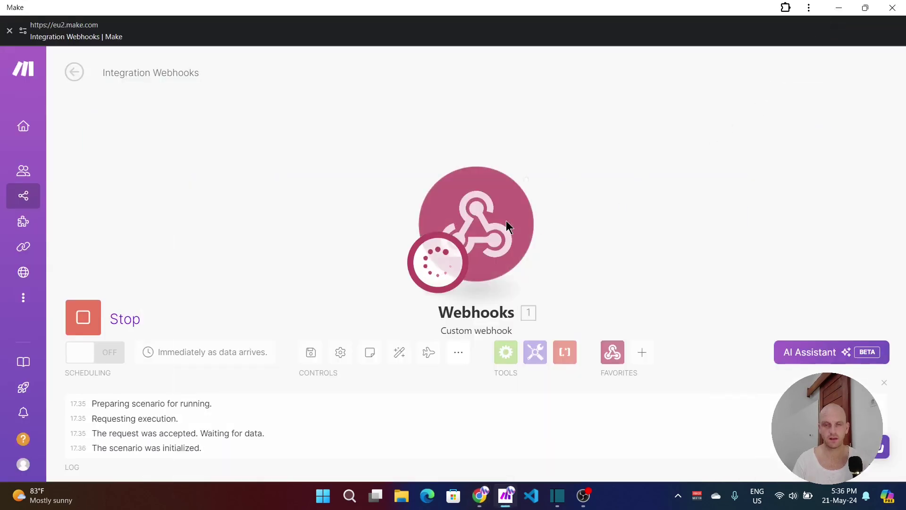
pyautogui.click(551, 151)
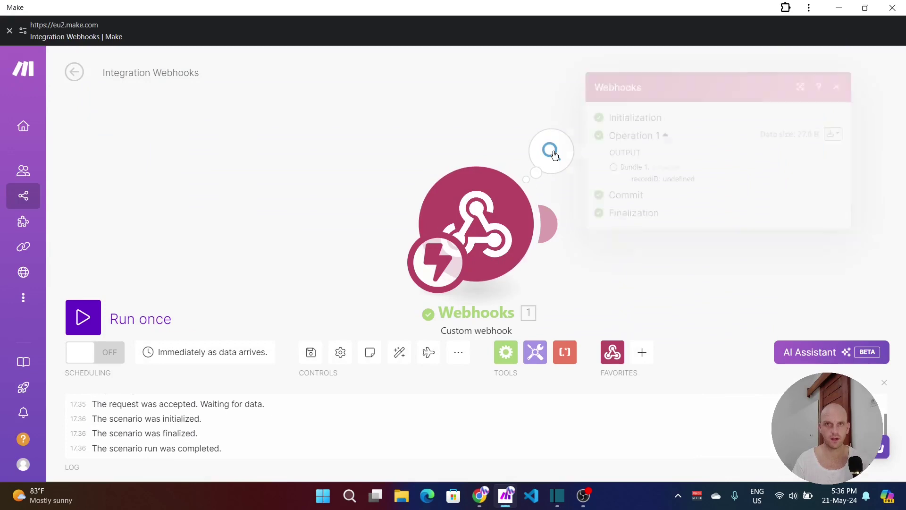
pyautogui.doubleClick(678, 179)
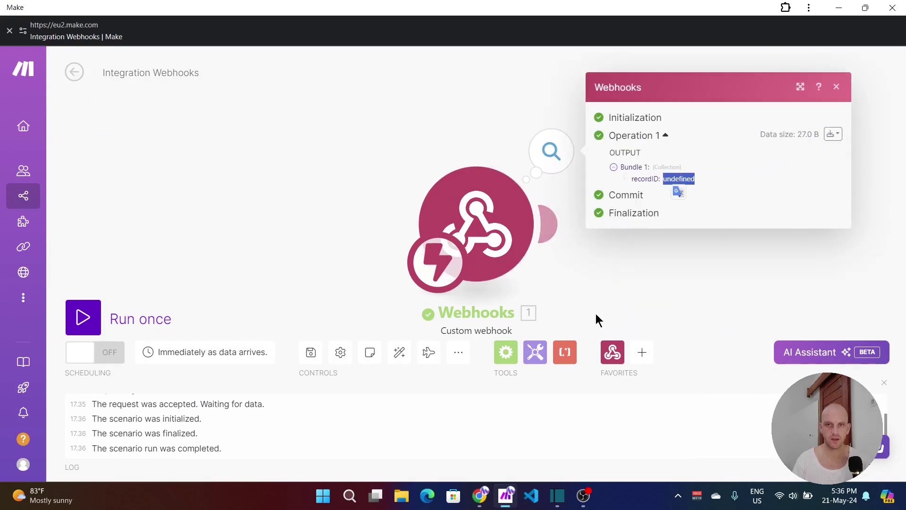
# Step: Add an Airtable Get a Record module after the webhook
pyautogui.click(549, 225)
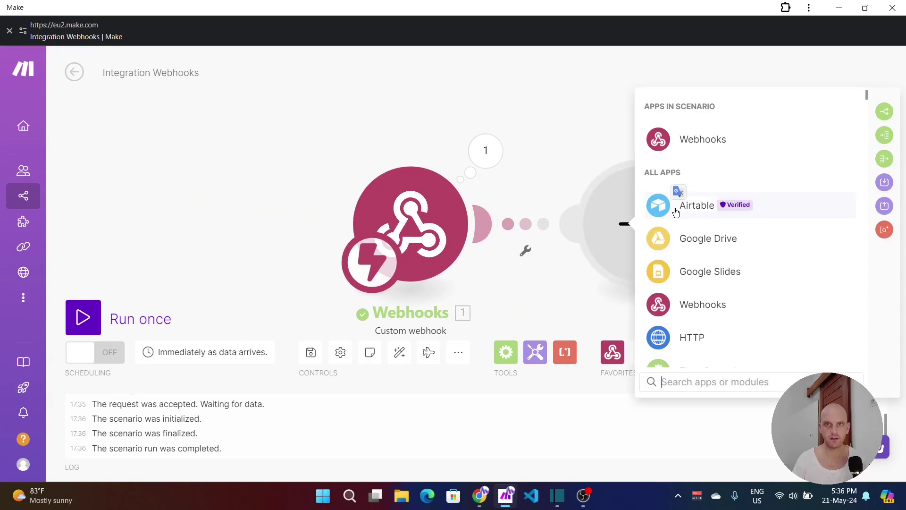
pyautogui.click(676, 211)
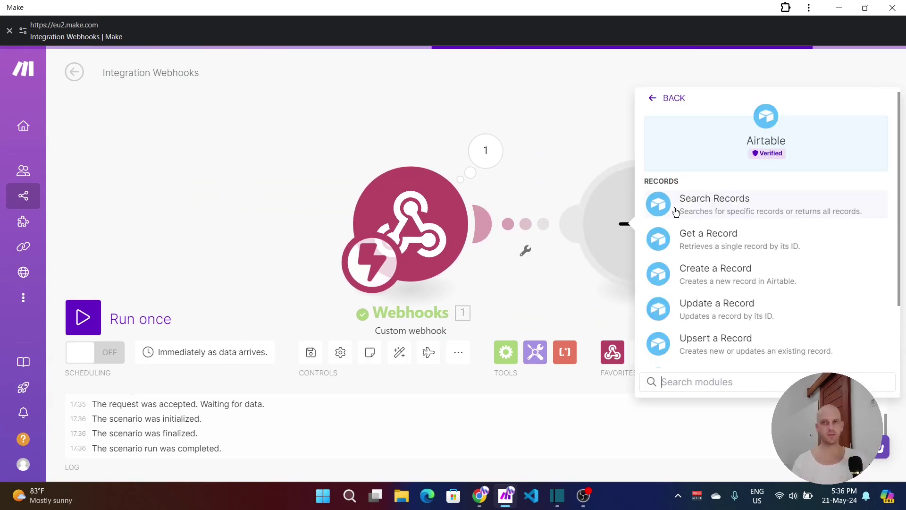
pyautogui.click(718, 243)
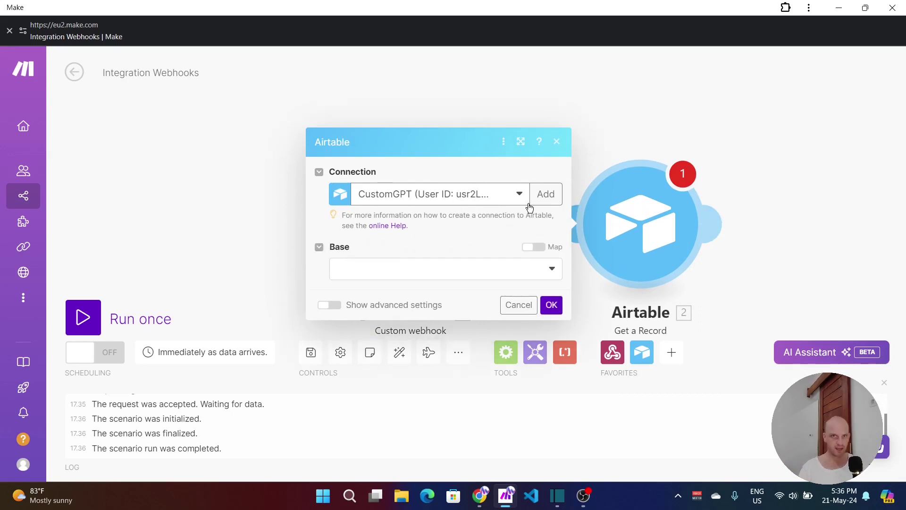
# Step: Create an Airtable OAuth connection named 'Webhook Build 2'
pyautogui.click(546, 197)
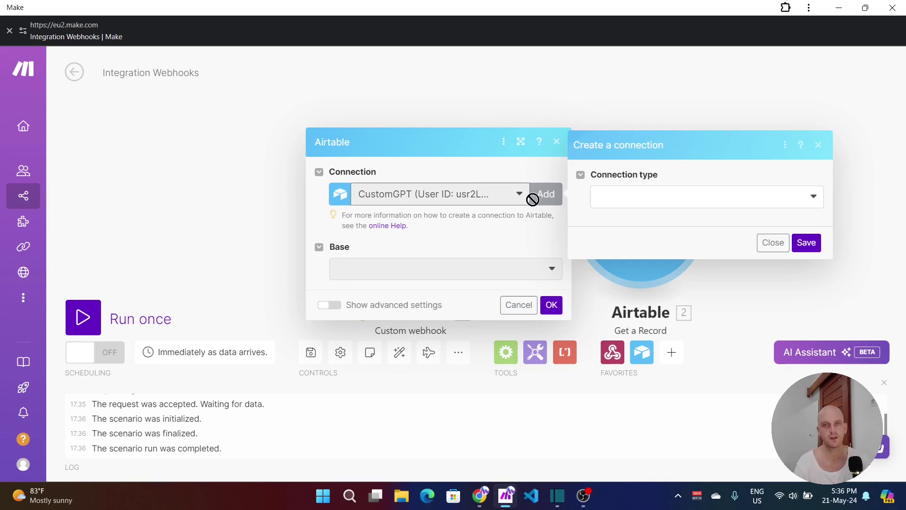
pyautogui.click(657, 204)
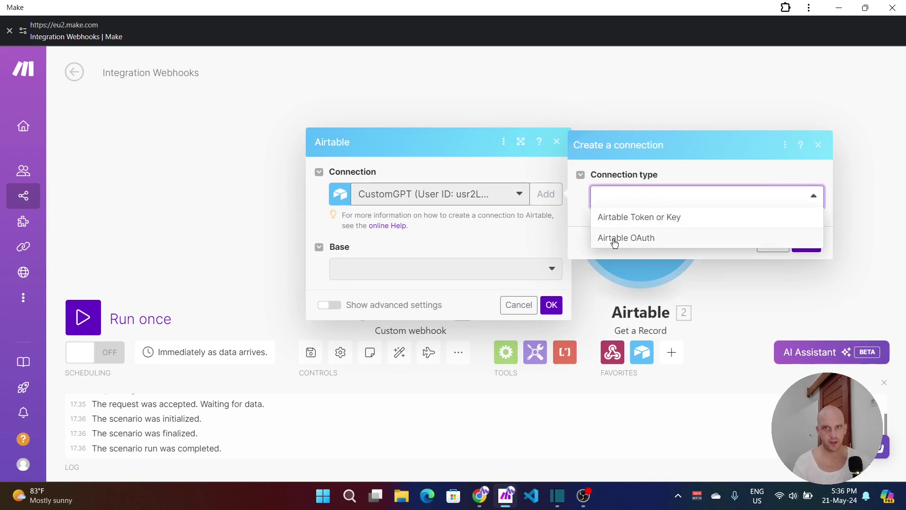
pyautogui.click(614, 241)
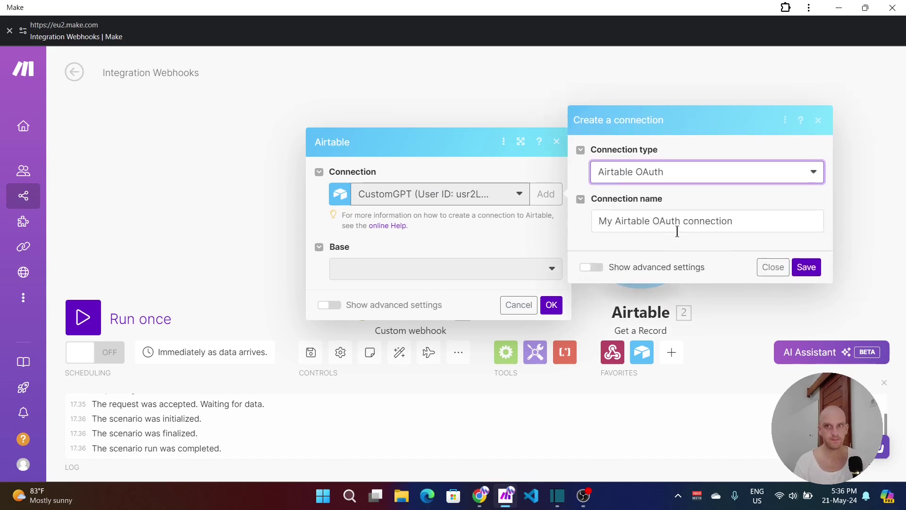
pyautogui.press('Tab')
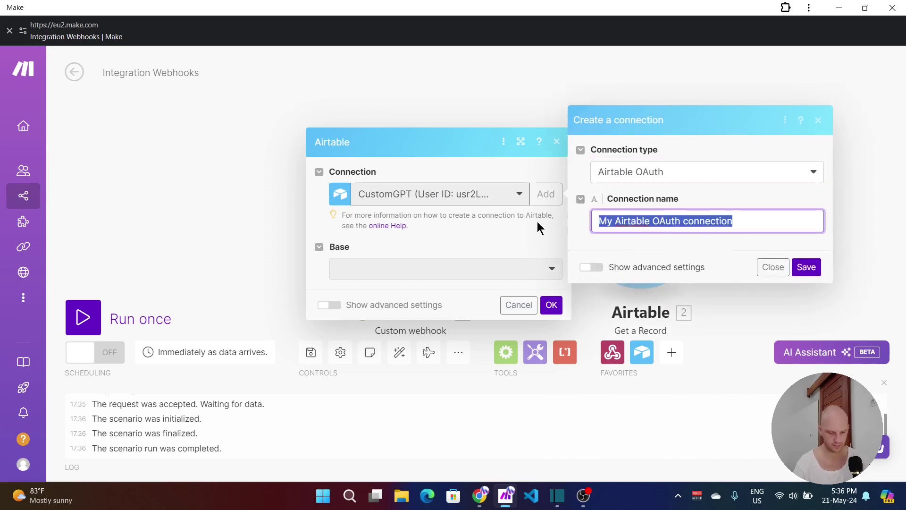
pyautogui.write('Webj')
pyautogui.press('BackSpace')
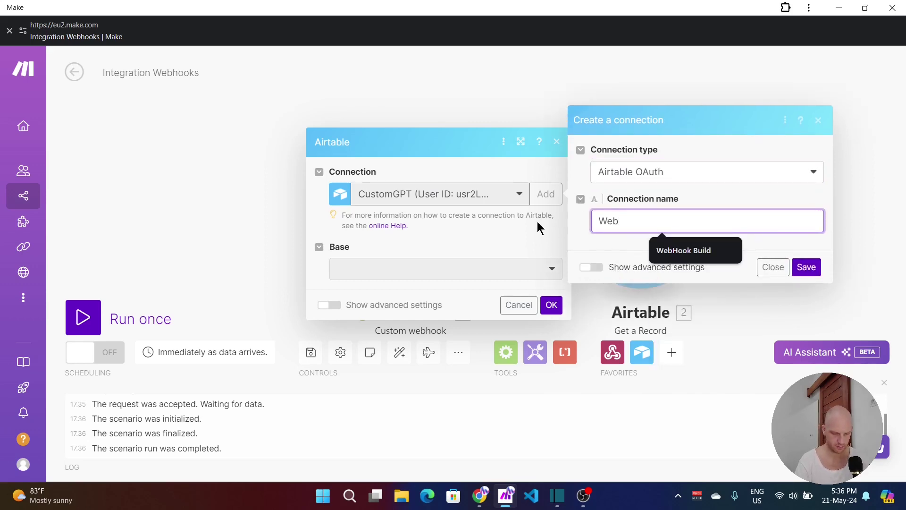
pyautogui.write('hook ')
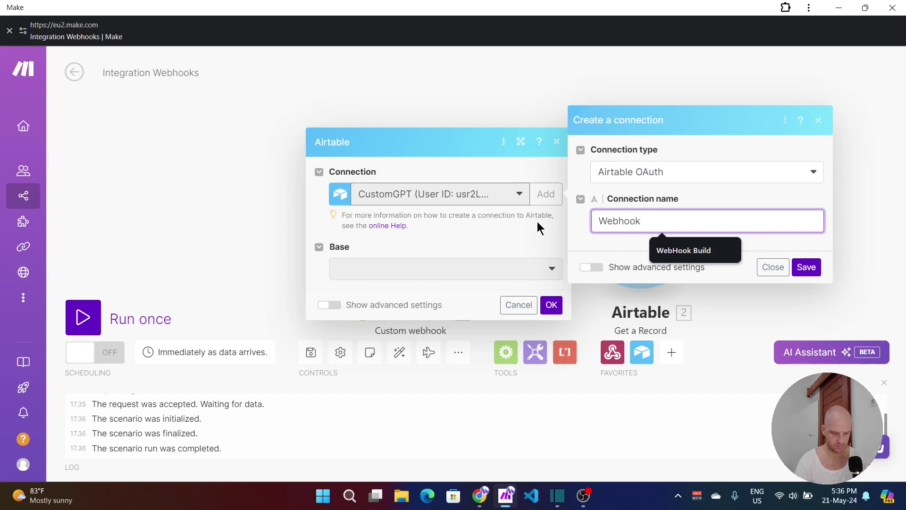
pyautogui.write('Build ')
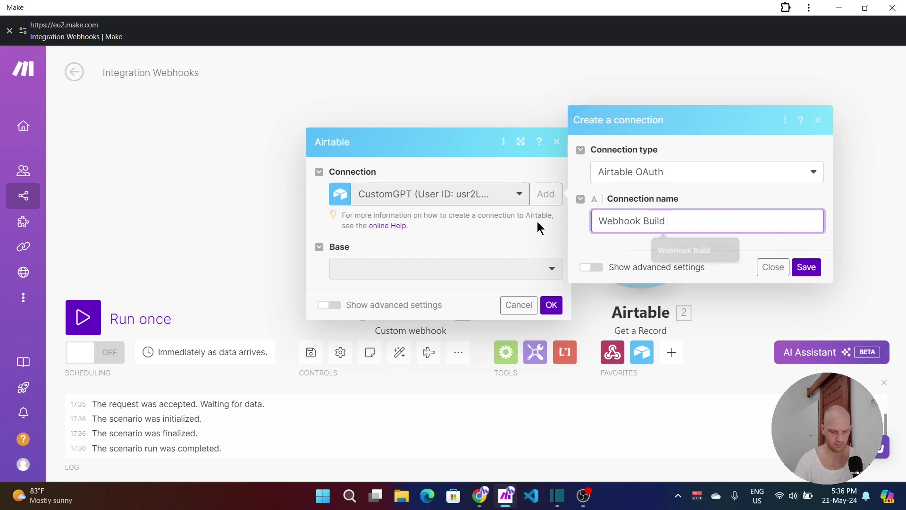
pyautogui.write('2')
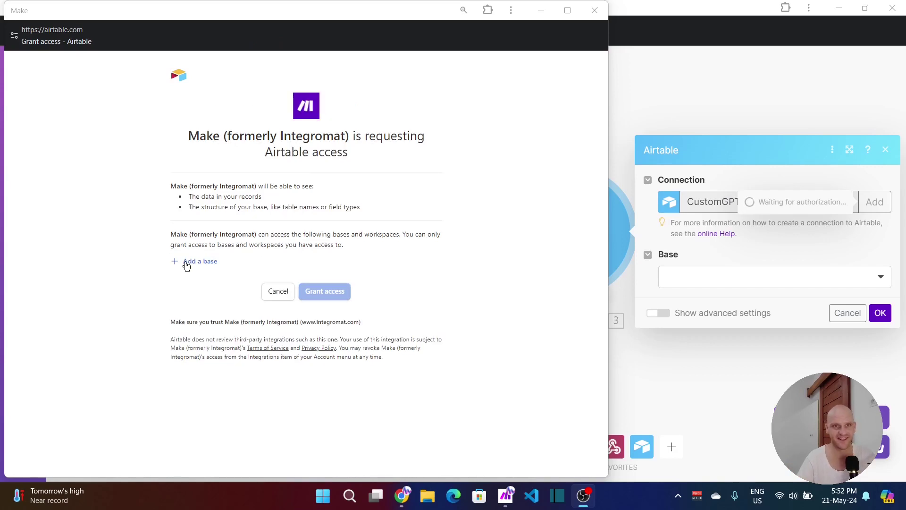
# Step: Grant Make access to the Untitled Base on Airtable's authorization page
pyautogui.click(187, 266)
pyautogui.scroll(-10, 210, 366)
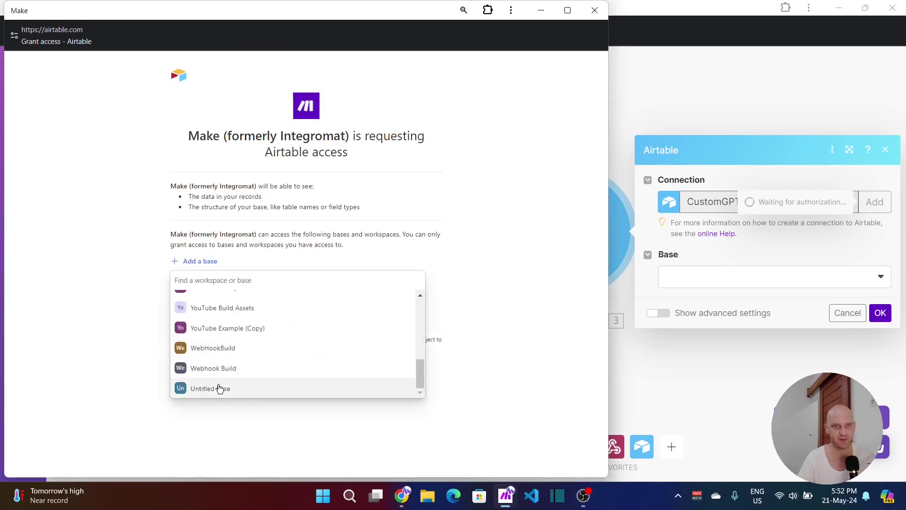
pyautogui.click(221, 389)
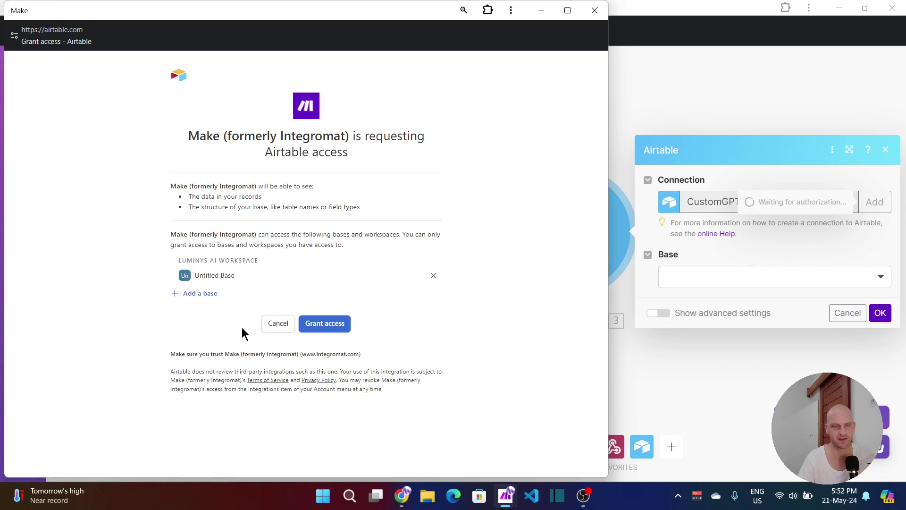
pyautogui.click(331, 324)
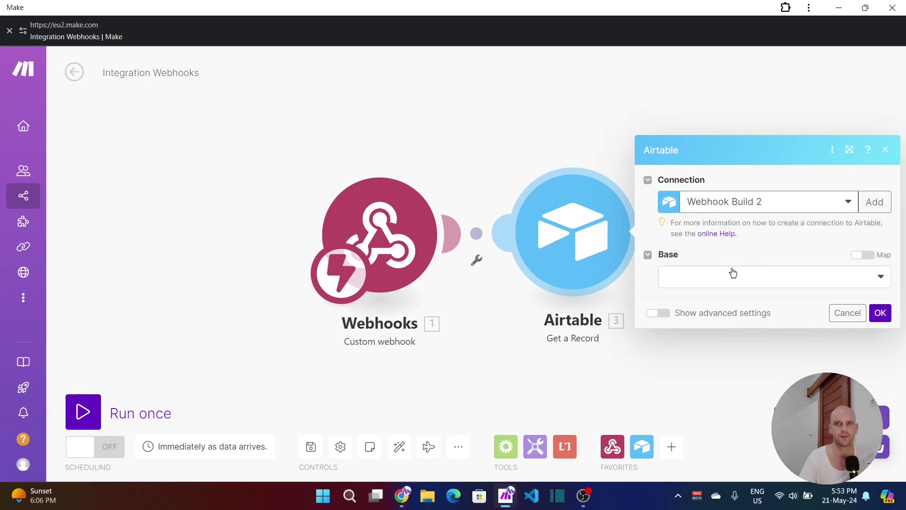
# Step: Set Get a Record to Untitled Base, Table 1, with Record ID mapped from webhook recordID
pyautogui.click(720, 280)
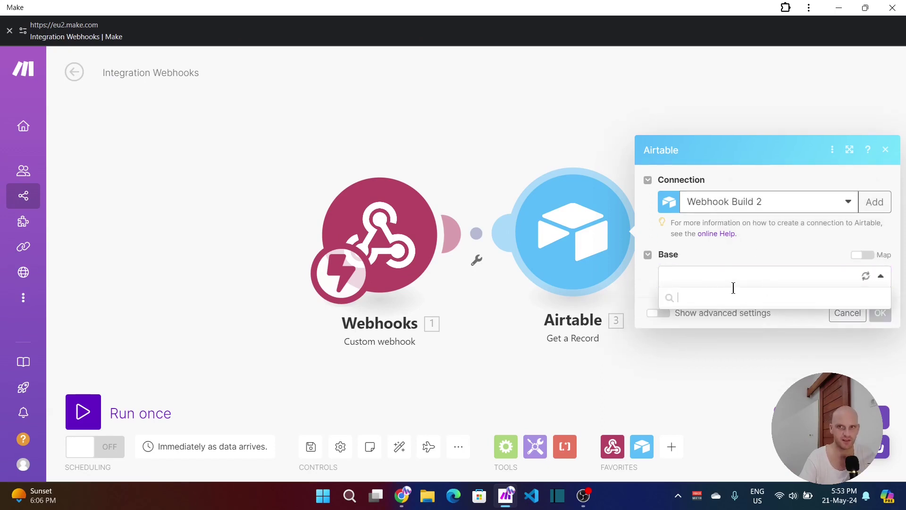
pyautogui.click(703, 297)
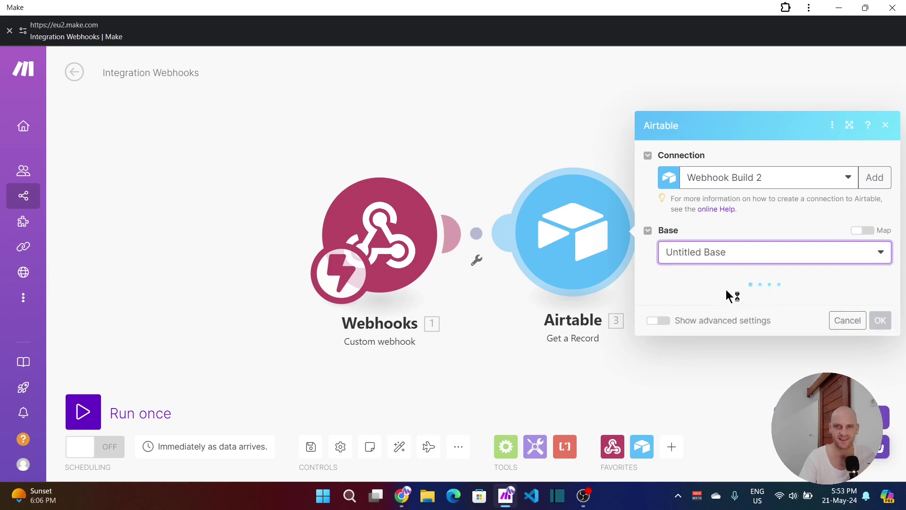
pyautogui.click(703, 300)
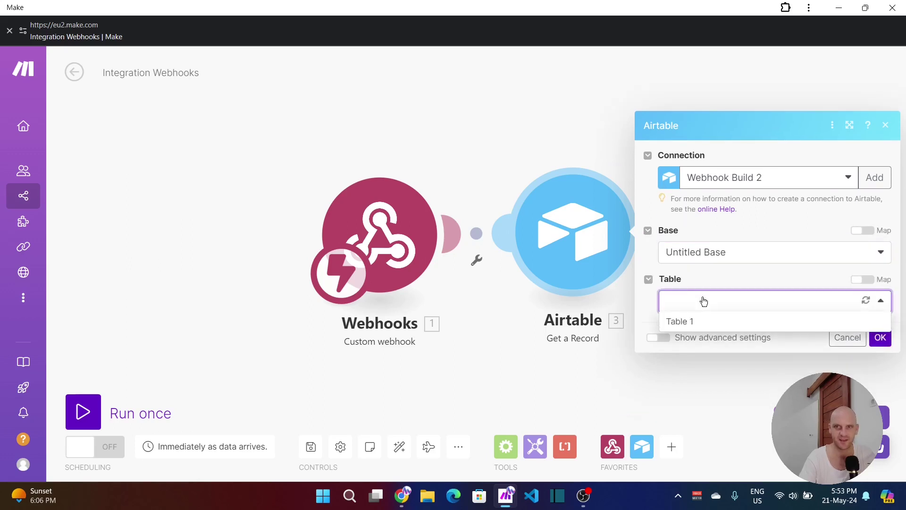
pyautogui.click(689, 322)
pyautogui.click(693, 325)
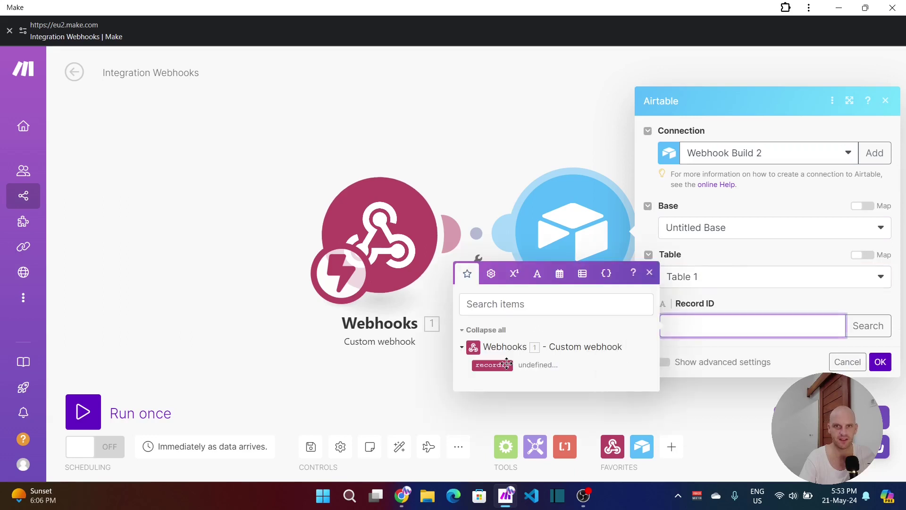
pyautogui.click(492, 364)
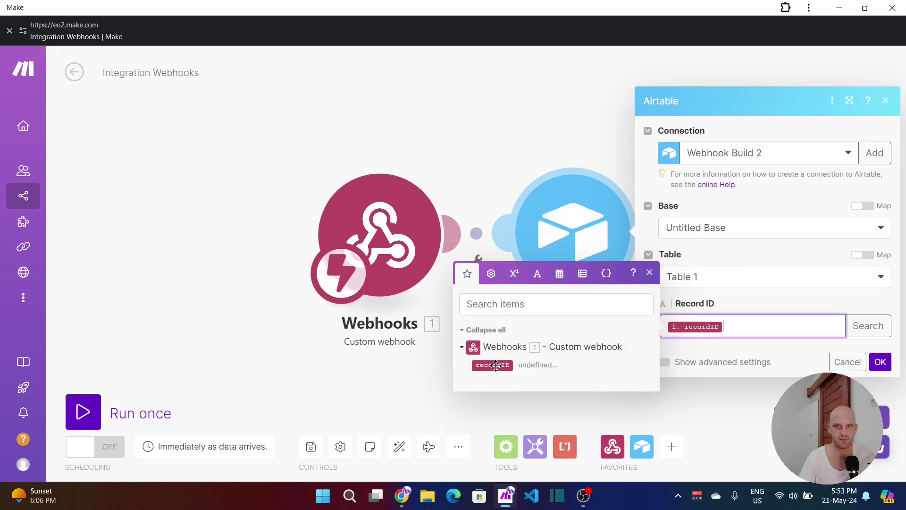
pyautogui.click(876, 361)
pyautogui.rightClick(401, 253)
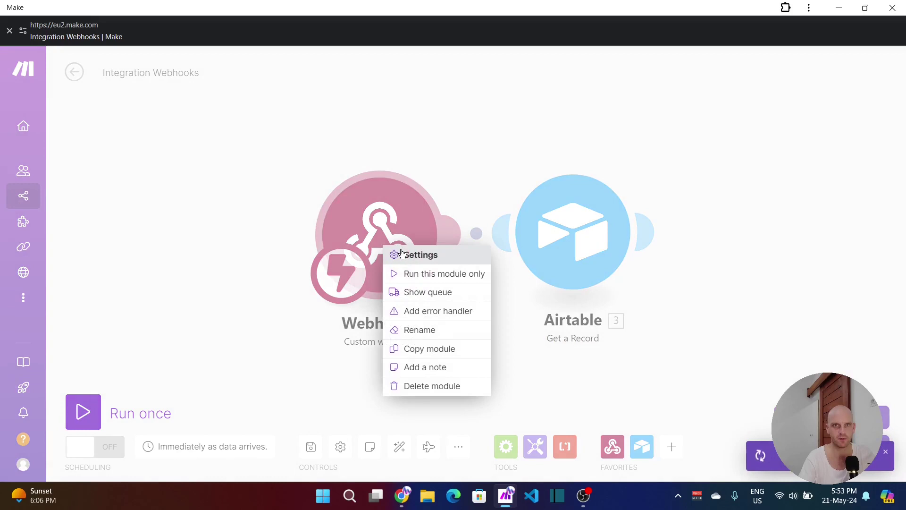
# Step: Run only the Webhooks module, then run Airtable's automation test with the Unnamed record
pyautogui.click(407, 274)
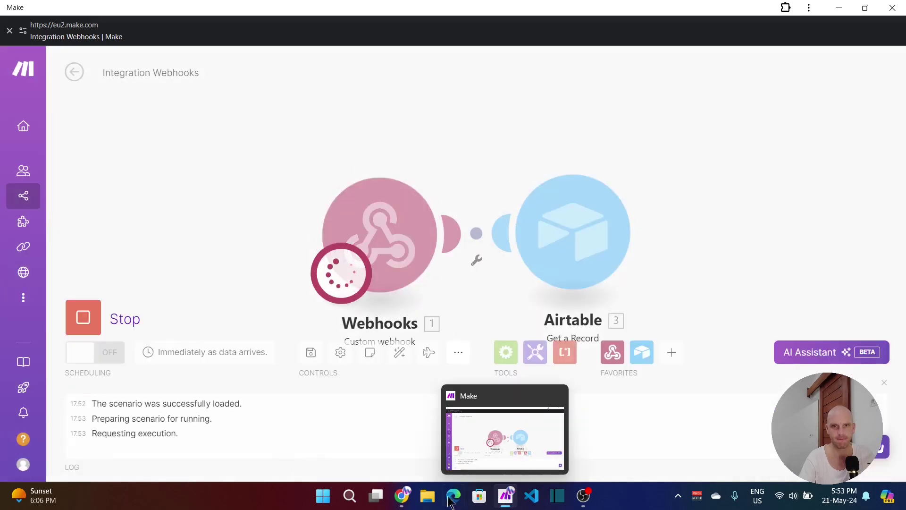
pyautogui.moveTo(402, 496)
pyautogui.click(437, 430)
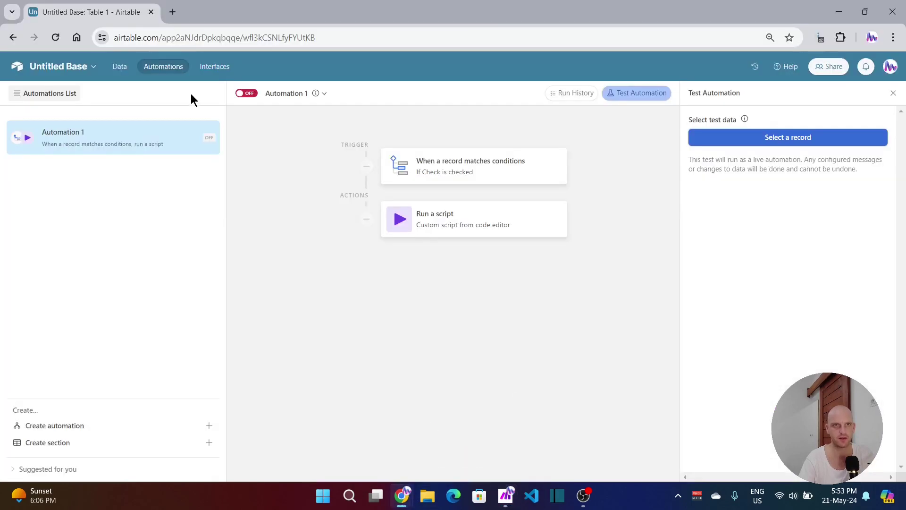
pyautogui.click(120, 69)
pyautogui.click(170, 69)
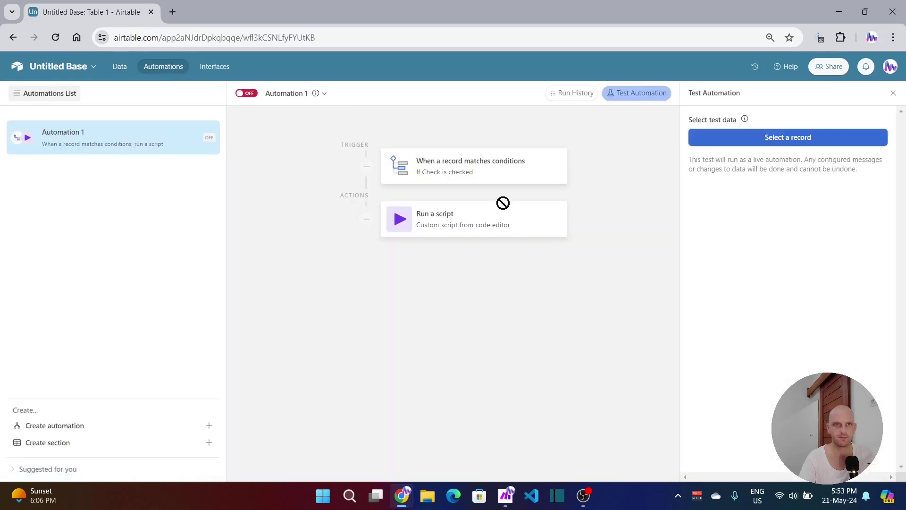
pyautogui.click(639, 94)
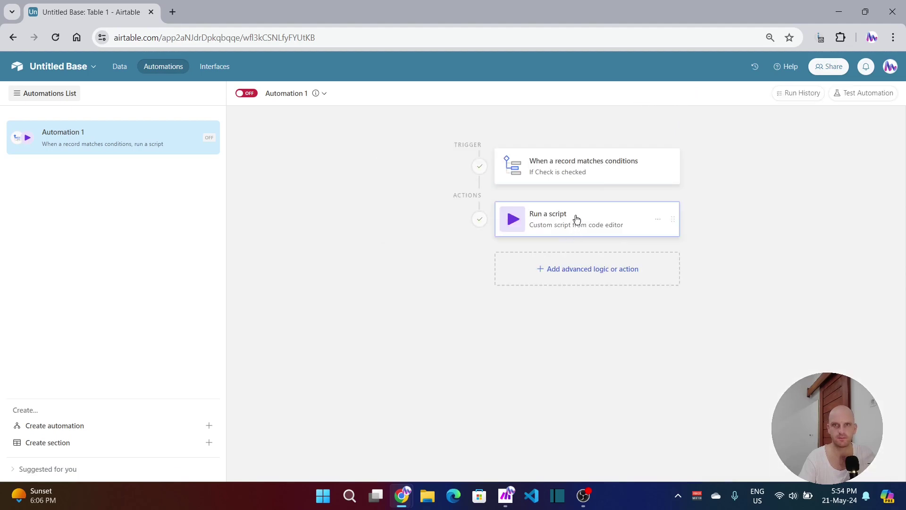
pyautogui.click(857, 94)
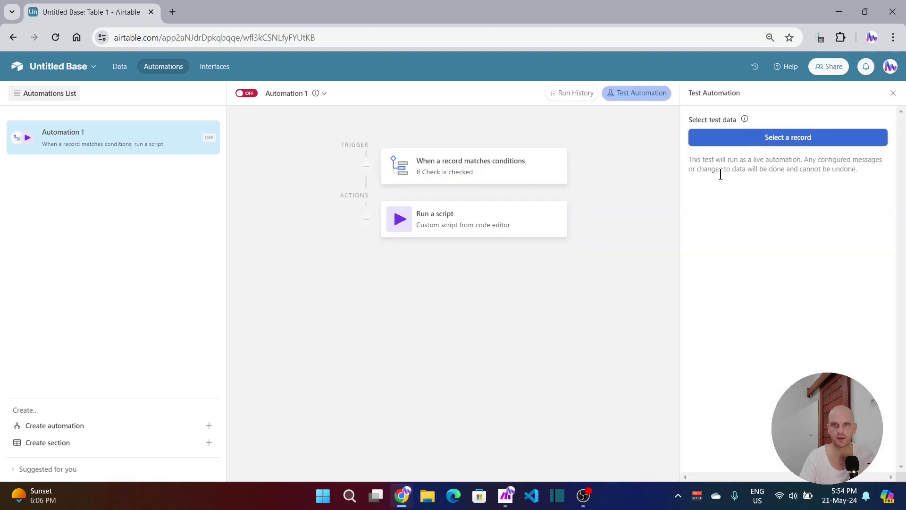
pyautogui.click(753, 142)
pyautogui.press('Escape')
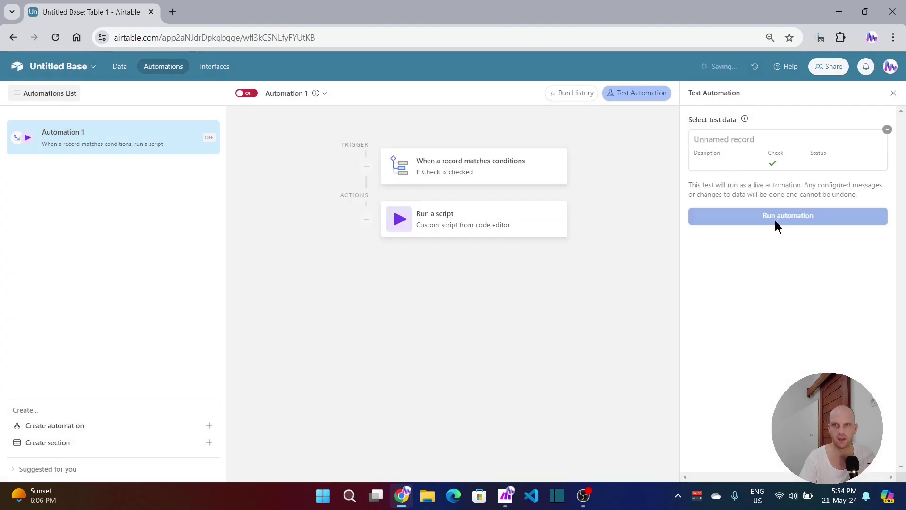
pyautogui.click(784, 218)
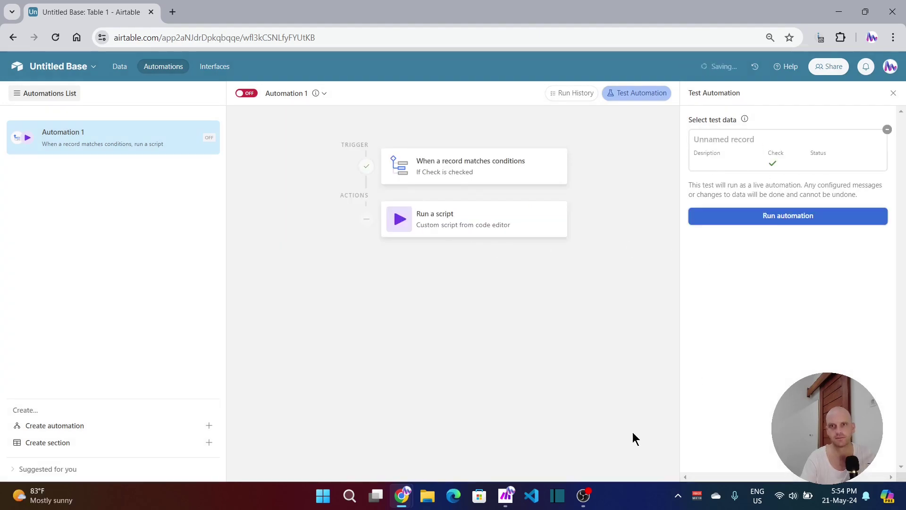
pyautogui.click(504, 496)
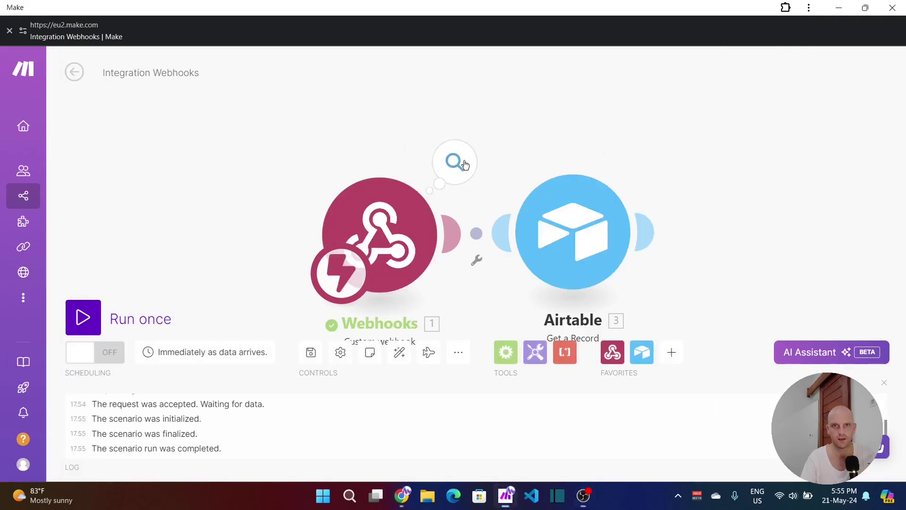
# Step: Check the webhook output (recordID undefined), copy the webhook address, and return to Airtable
pyautogui.click(464, 164)
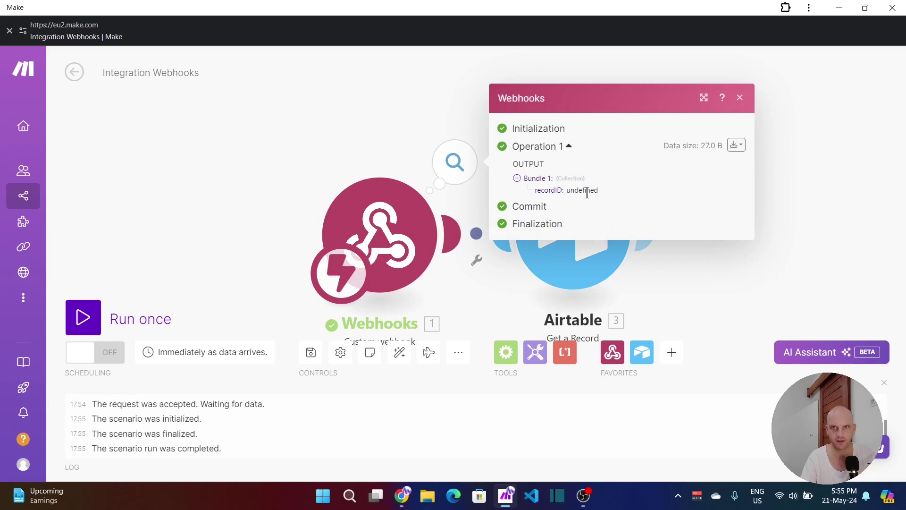
pyautogui.click(740, 97)
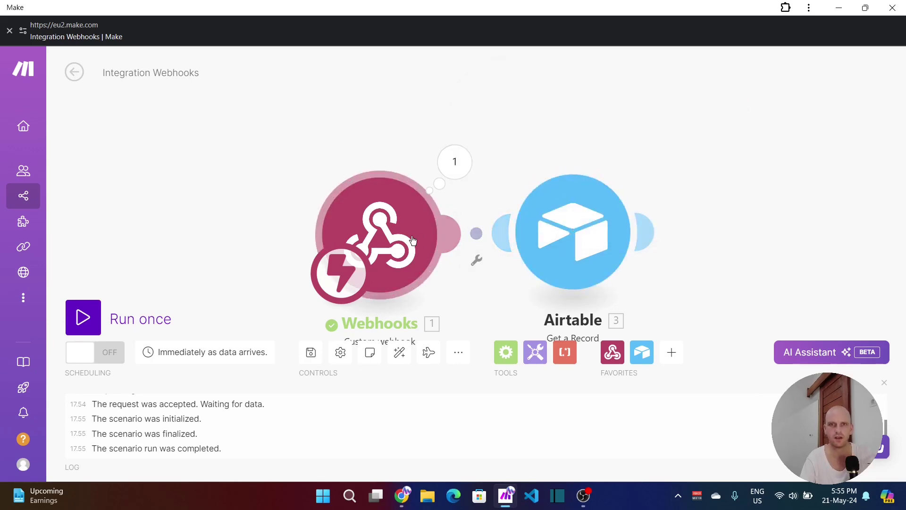
pyautogui.click(387, 239)
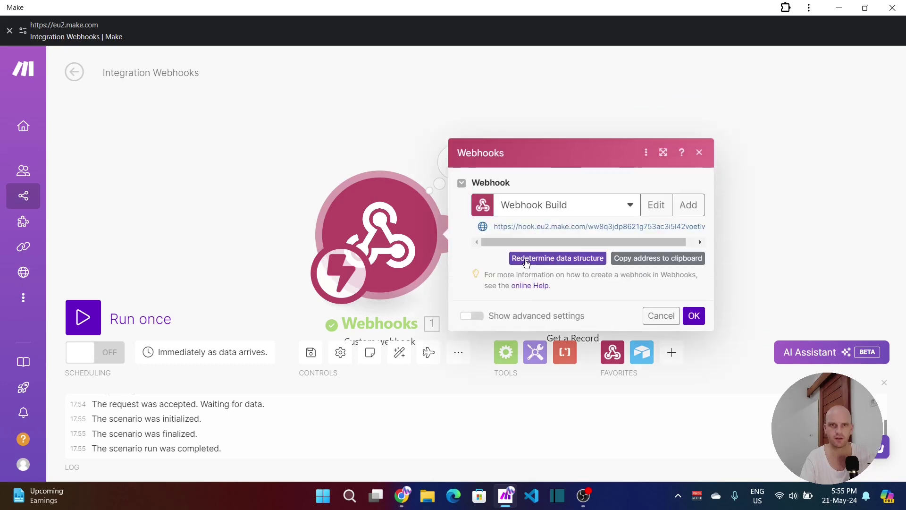
pyautogui.click(640, 260)
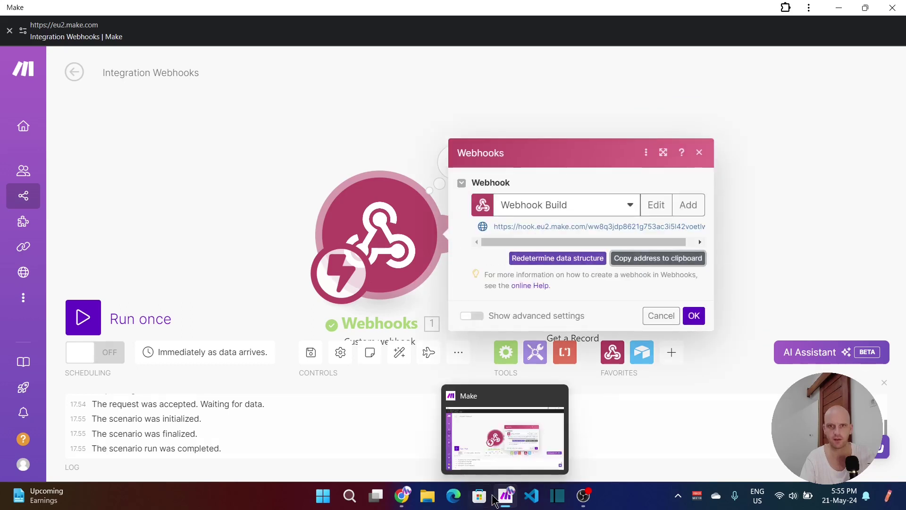
pyautogui.moveTo(402, 496)
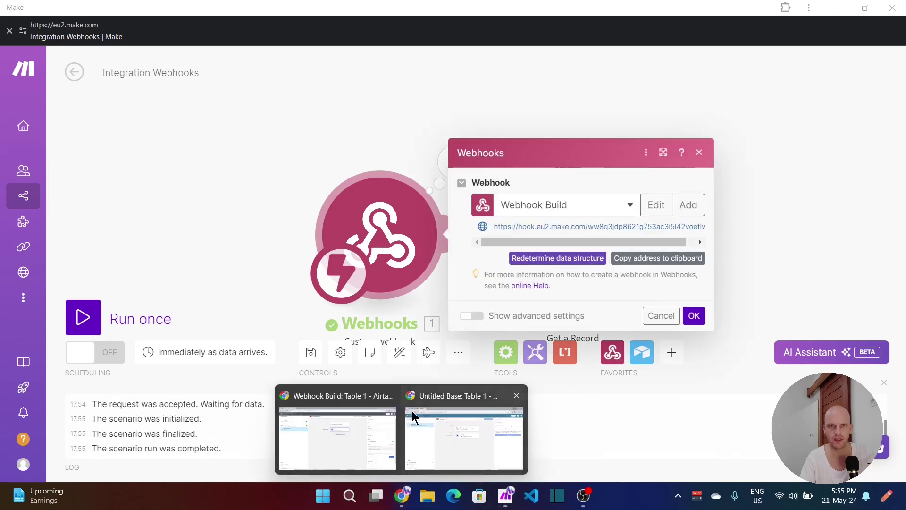
pyautogui.click(459, 424)
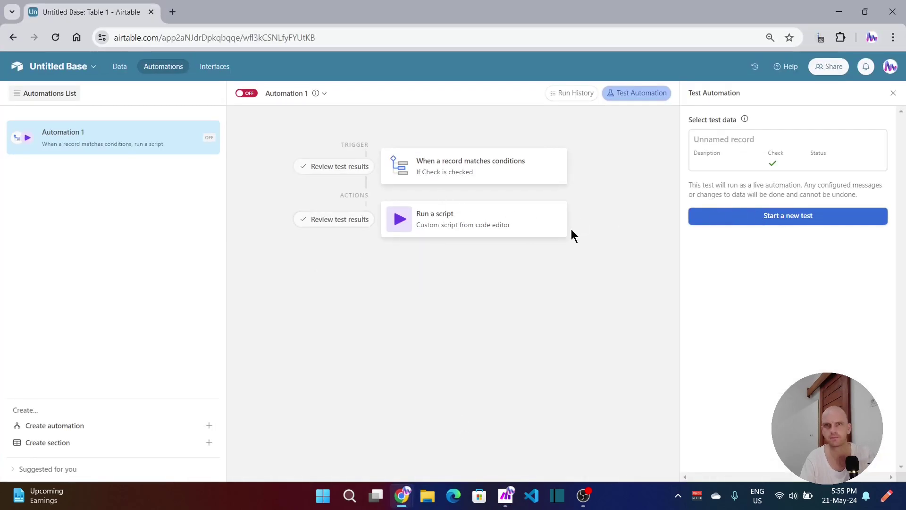
# Step: Add a script input variable RecordID set to the Airtable record ID
pyautogui.click(659, 96)
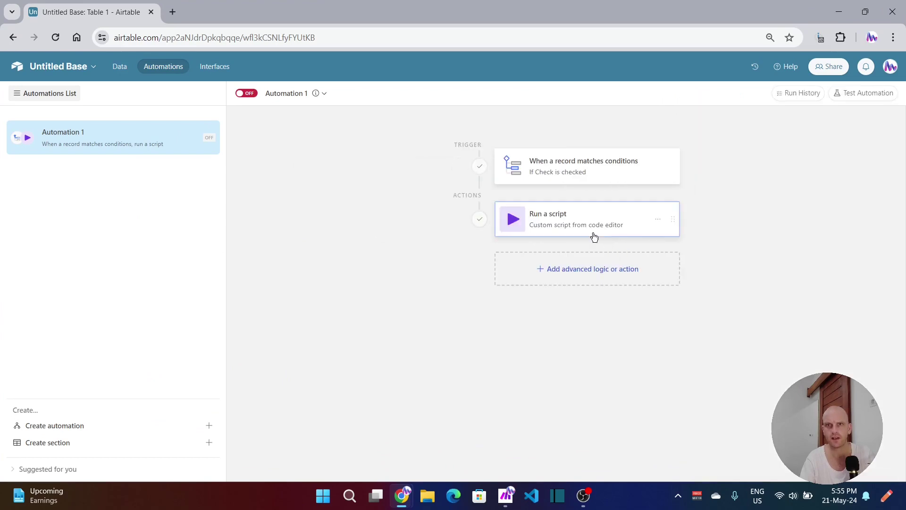
pyautogui.click(638, 231)
pyautogui.click(855, 326)
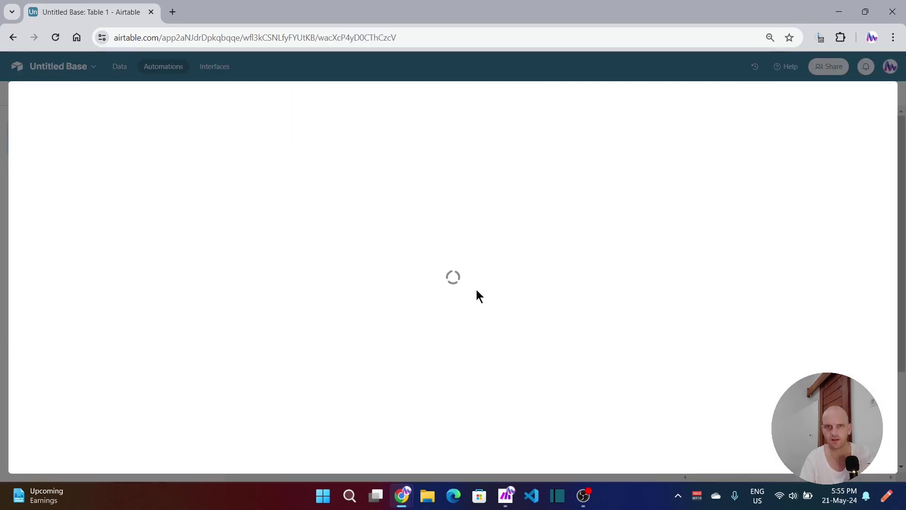
pyautogui.click(61, 191)
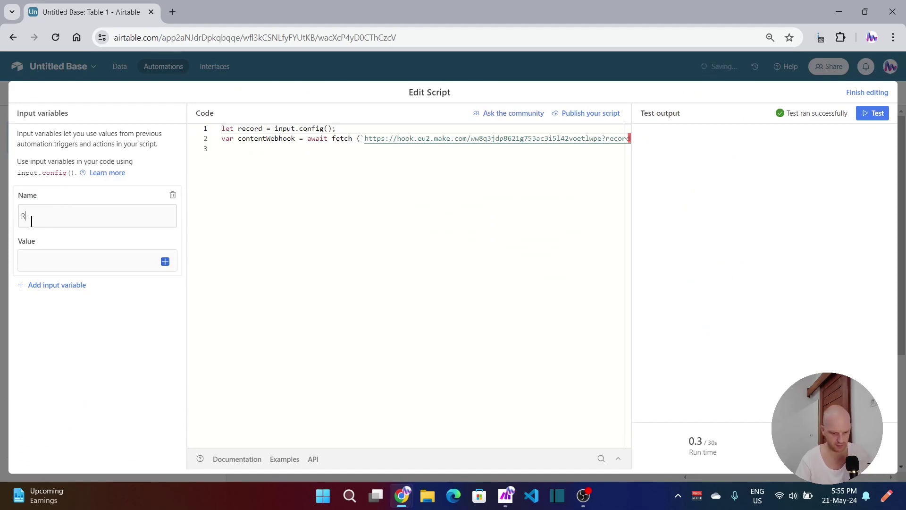
pyautogui.write('RecordID')
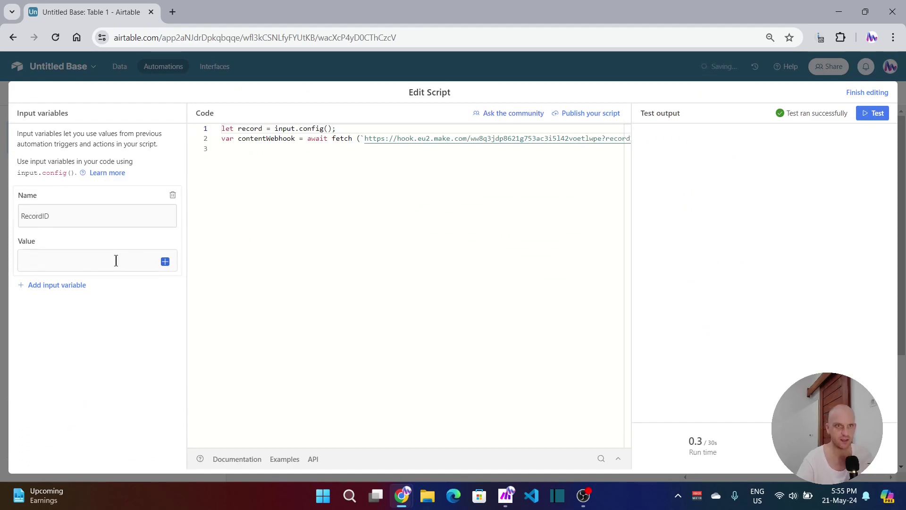
pyautogui.click(116, 260)
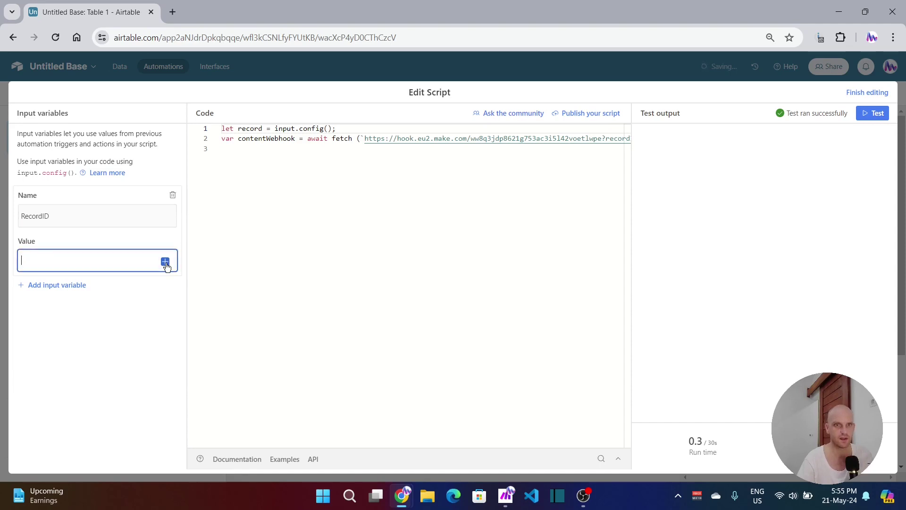
pyautogui.click(165, 261)
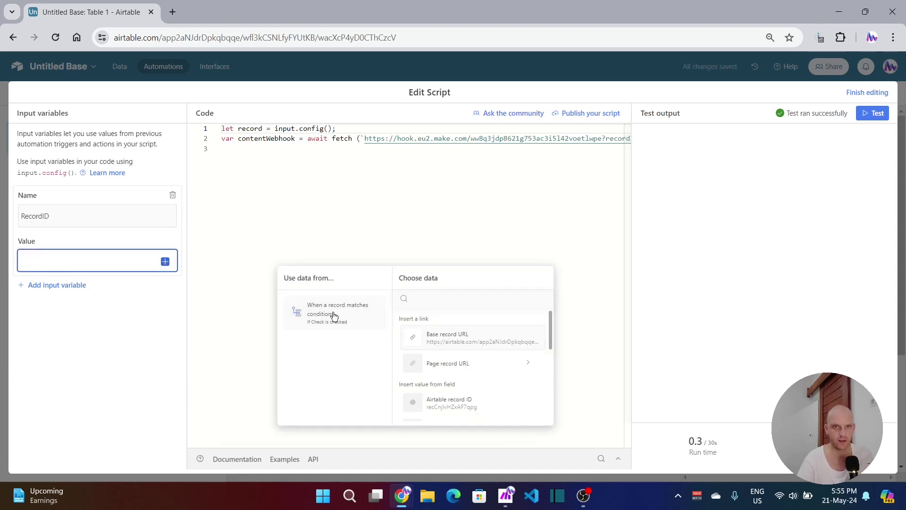
pyautogui.click(449, 403)
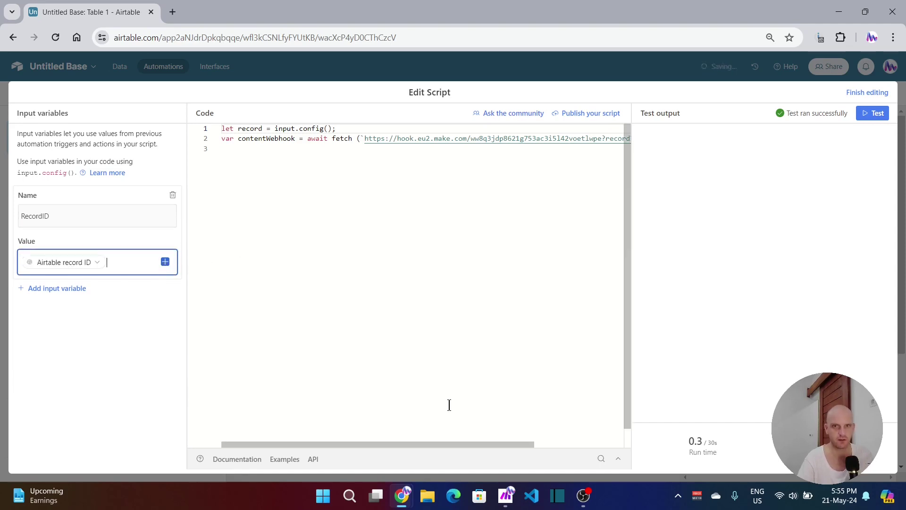
# Step: Replace the old webhook URL in the fetch line with the copied Make address
pyautogui.doubleClick(570, 139)
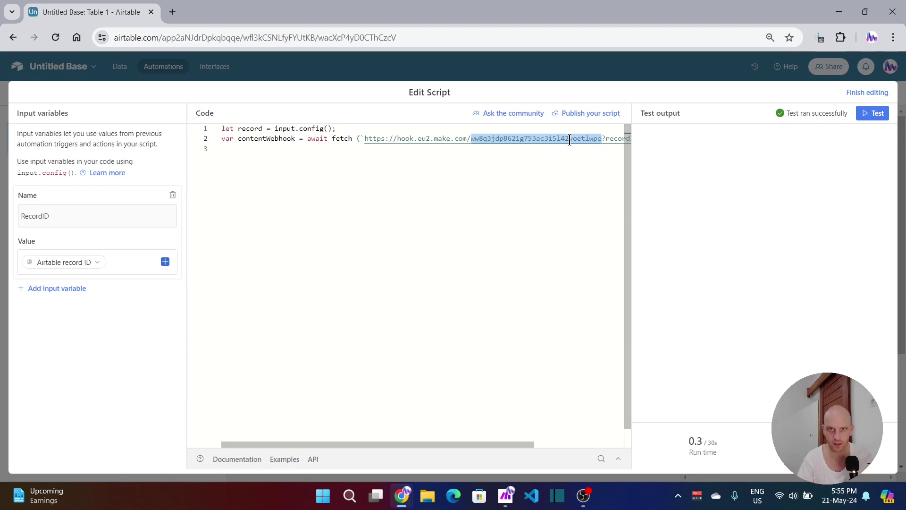
pyautogui.press('BackSpace')
pyautogui.hotkey('ctrl', 'shift', 'Left')
pyautogui.hotkey('ctrl', 'shift', 'Left')
pyautogui.hotkey('ctrl', 'shift', 'Left')
pyautogui.hotkey('ctrl', 'shift', 'Left')
pyautogui.hotkey('ctrl', 'shift', 'Left')
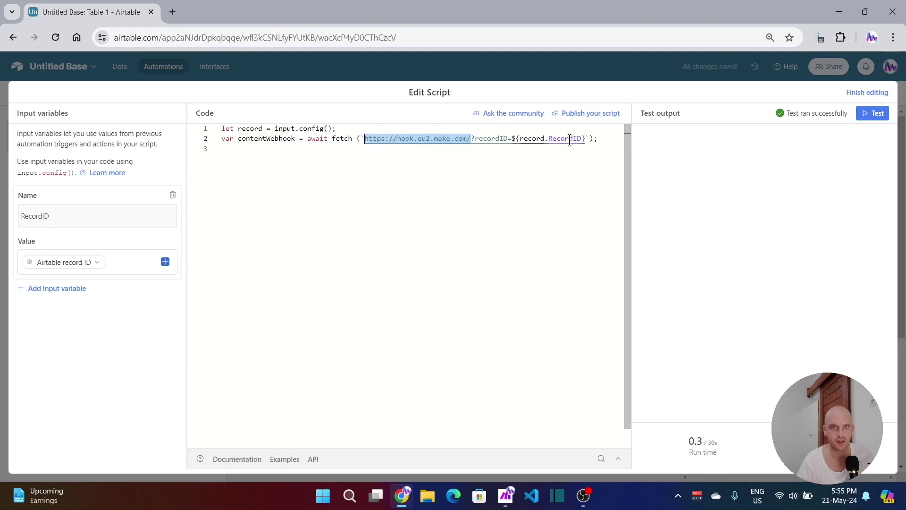
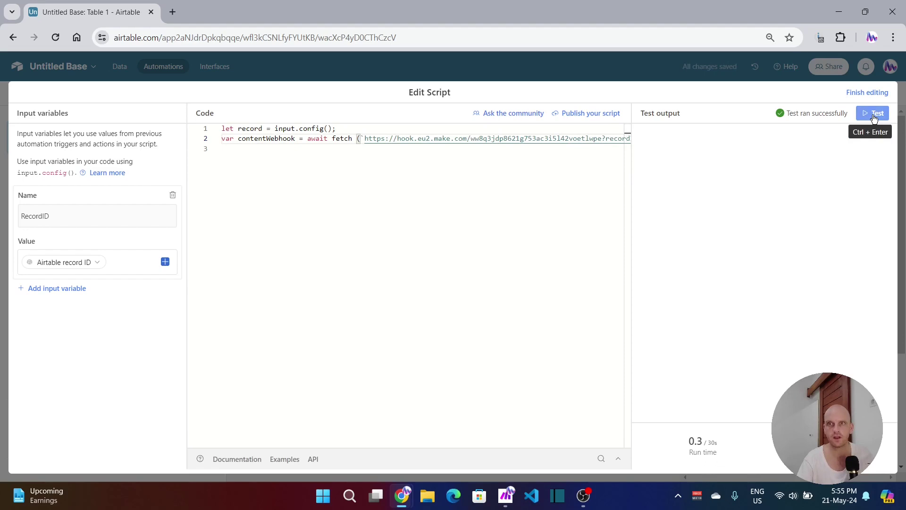
# Step: Set the Make scenario waiting for new webhook data, then test the Airtable script sending the record ID
pyautogui.click(505, 496)
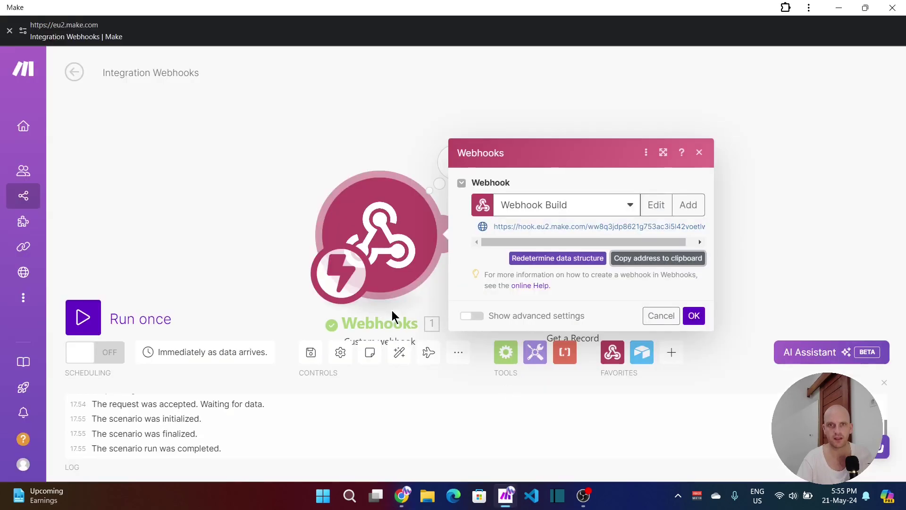
pyautogui.click(663, 315)
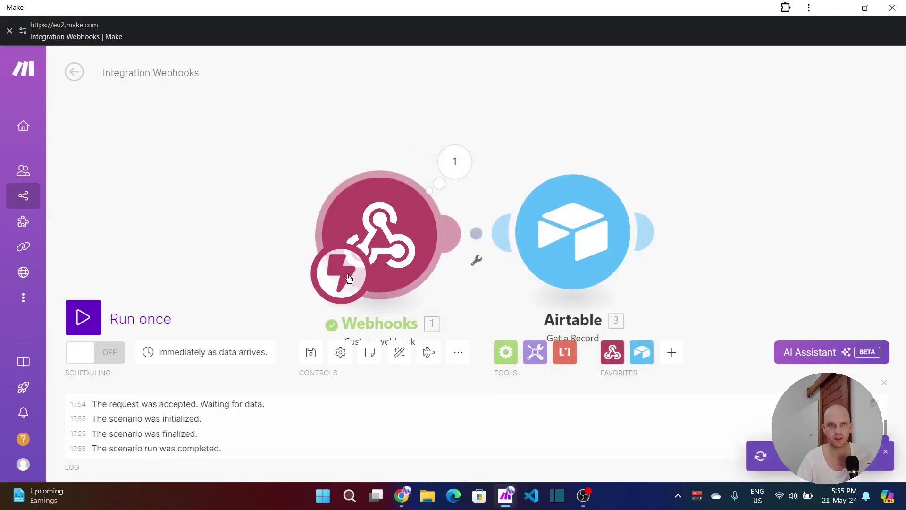
pyautogui.click(140, 323)
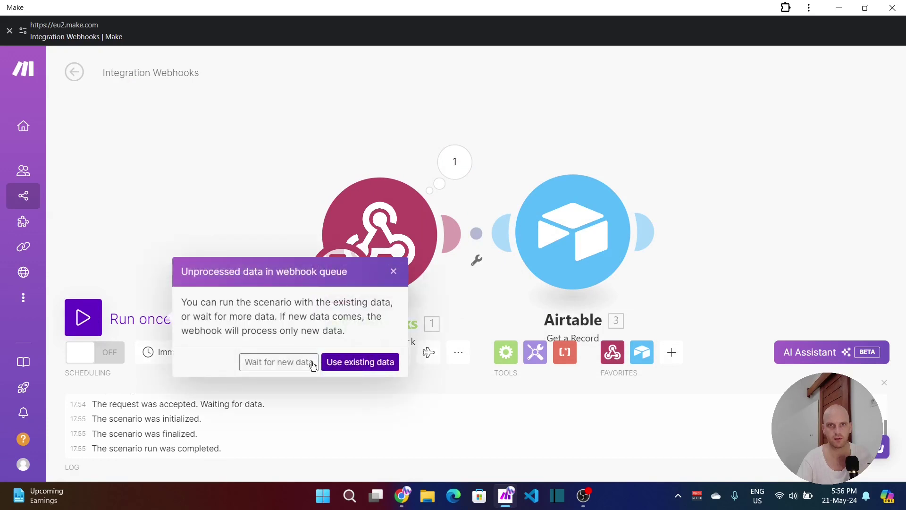
pyautogui.click(279, 362)
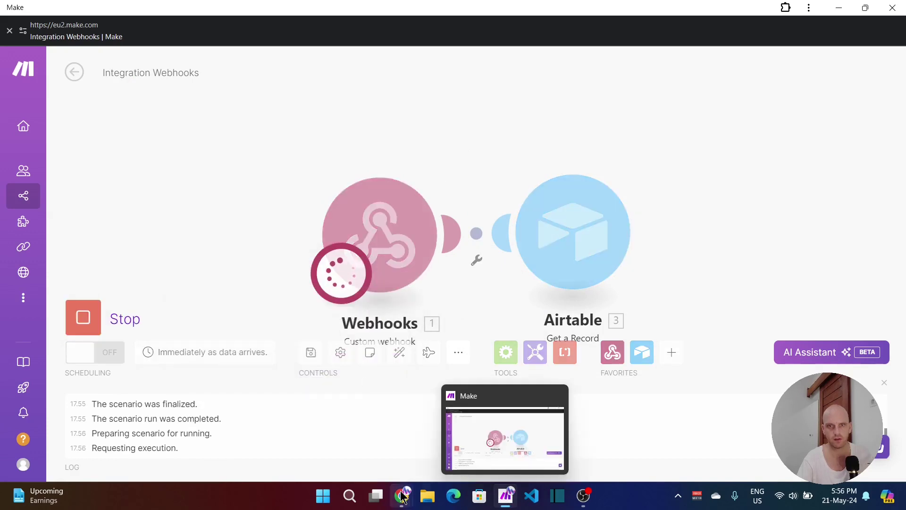
pyautogui.moveTo(401, 495)
pyautogui.click(416, 462)
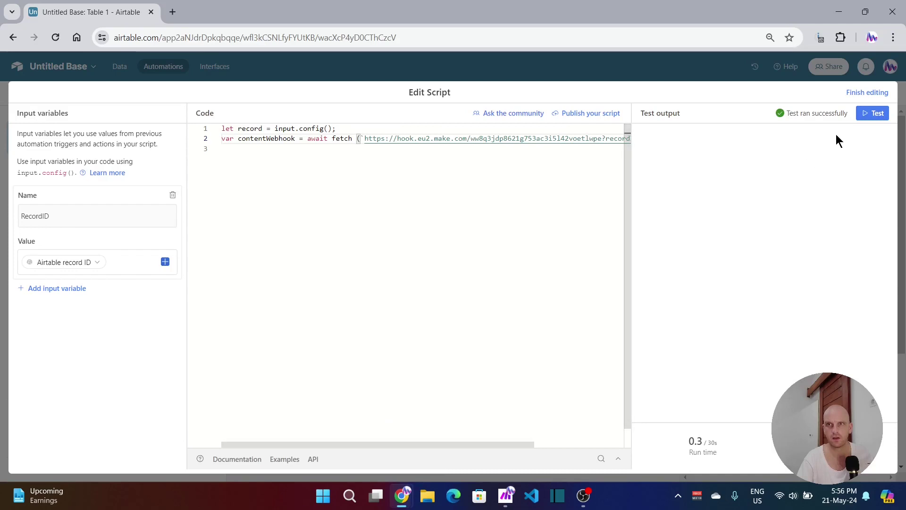
pyautogui.click(878, 115)
# Step: In Make, review the Airtable step's settings and last run showing the fetched record ID
pyautogui.click(506, 497)
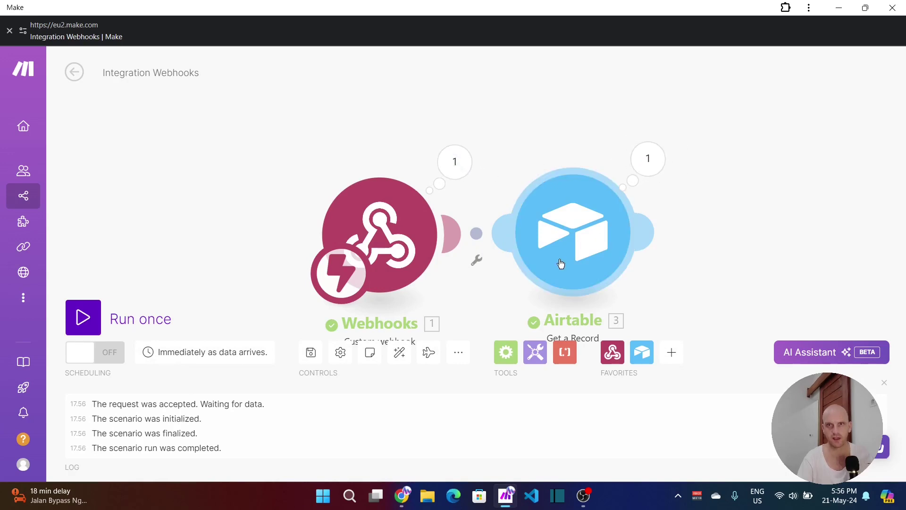
pyautogui.click(589, 242)
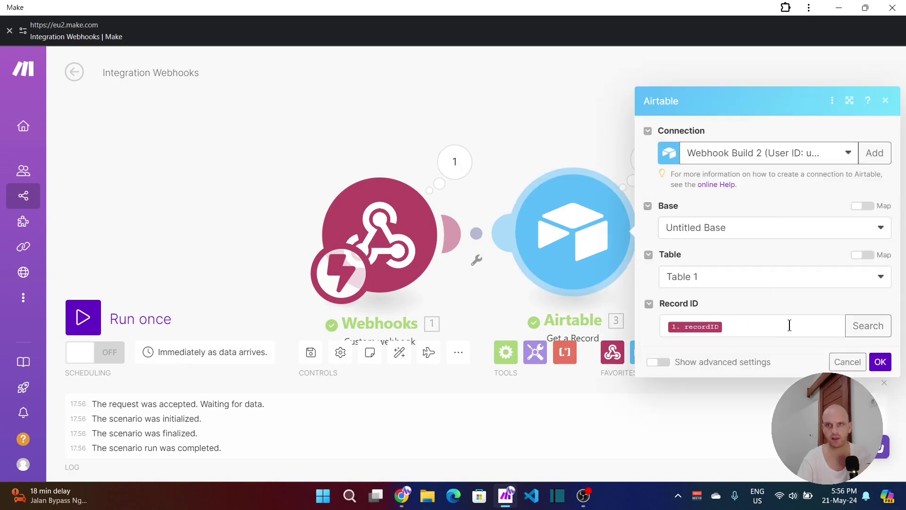
pyautogui.click(623, 139)
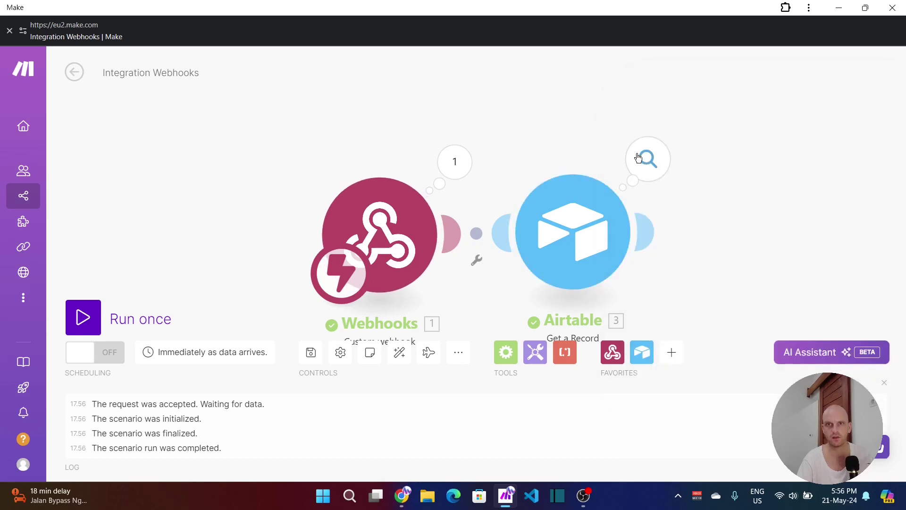
pyautogui.click(638, 158)
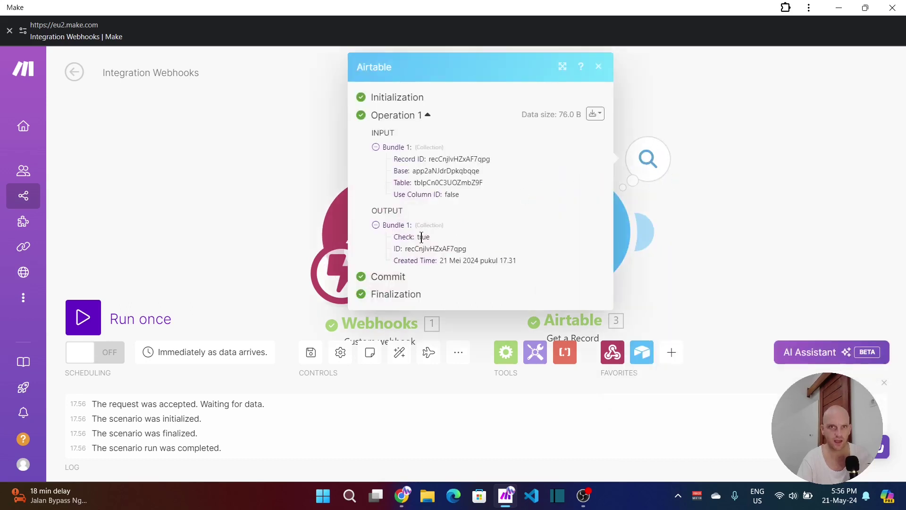
pyautogui.click(729, 222)
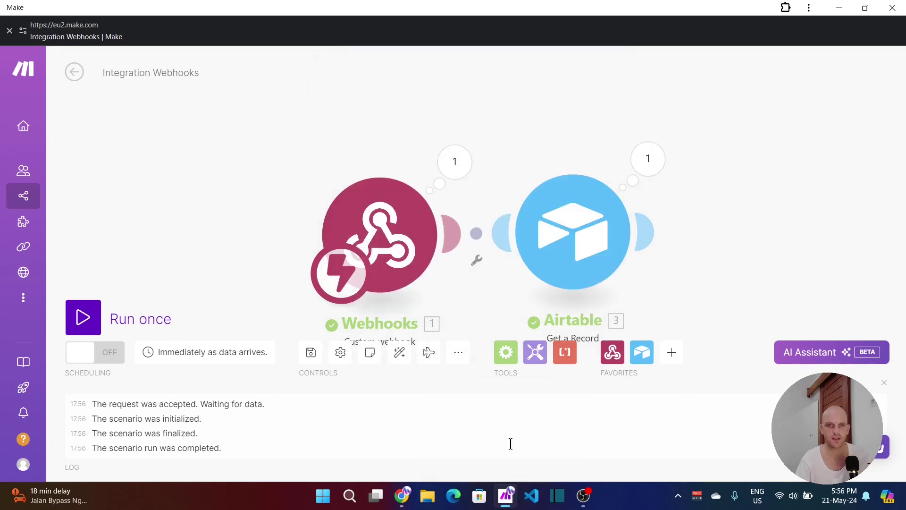
pyautogui.moveTo(401, 495)
pyautogui.click(434, 453)
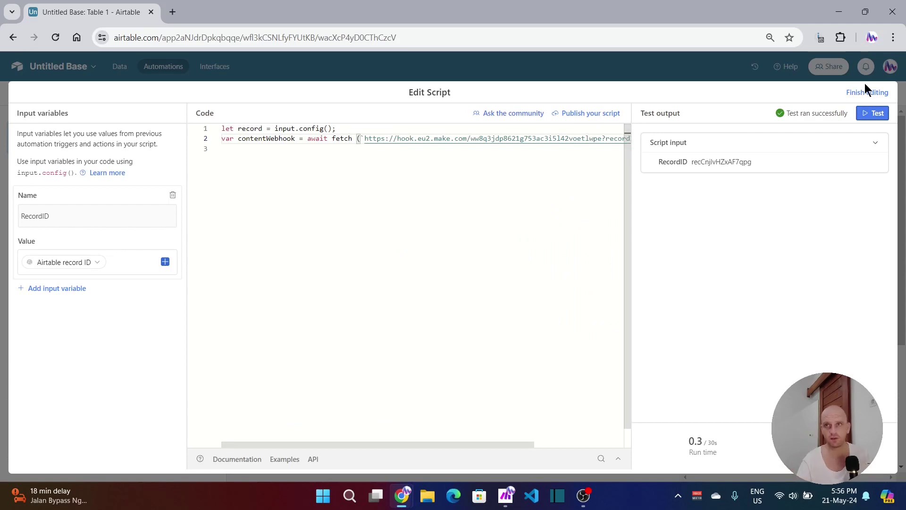
# Step: Finish the script, switch the automation on, rename it Check, and duplicate it as Check copy
pyautogui.click(871, 94)
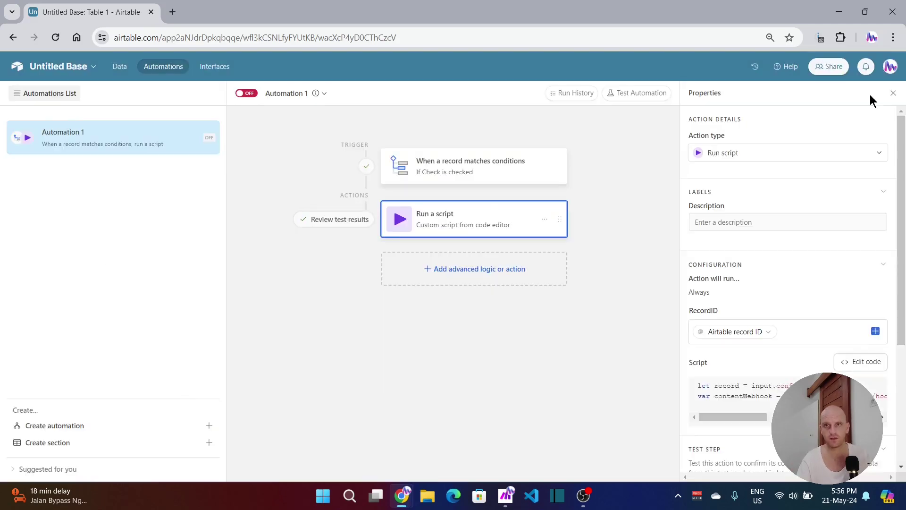
pyautogui.click(252, 97)
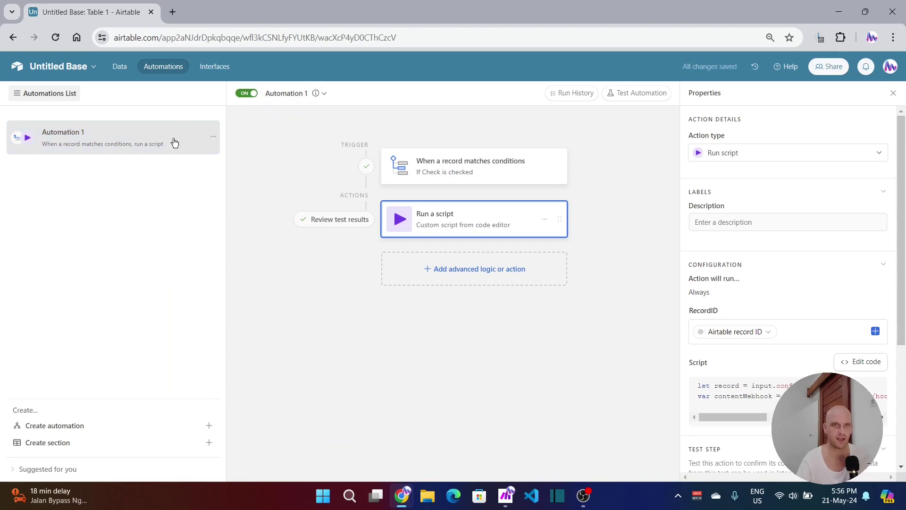
pyautogui.doubleClick(95, 138)
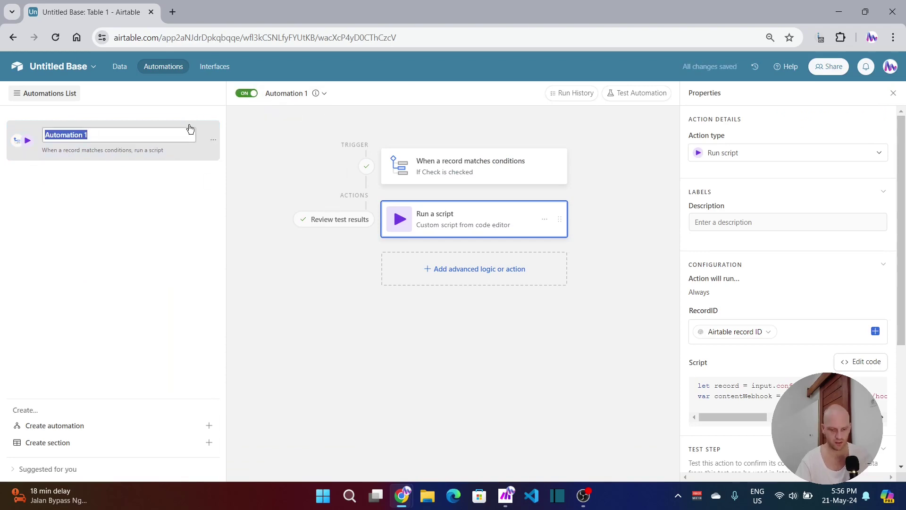
pyautogui.write('Check')
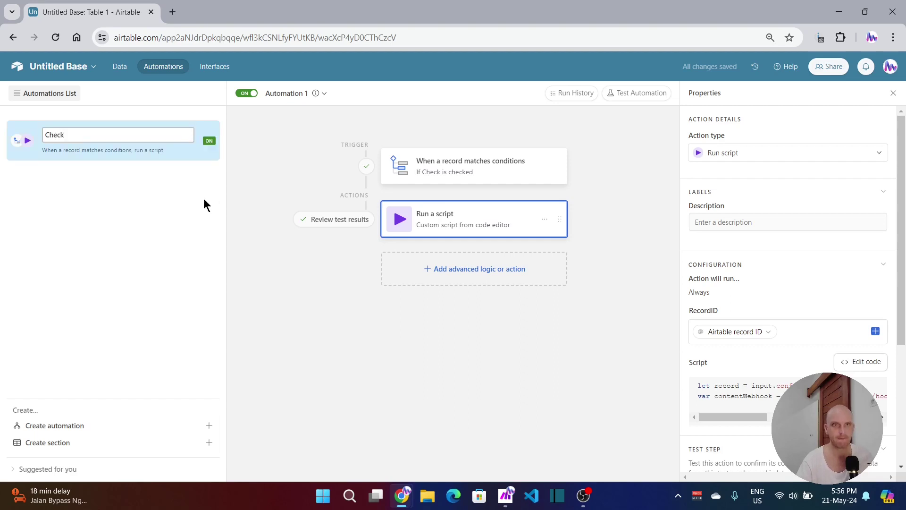
pyautogui.click(154, 208)
pyautogui.rightClick(188, 143)
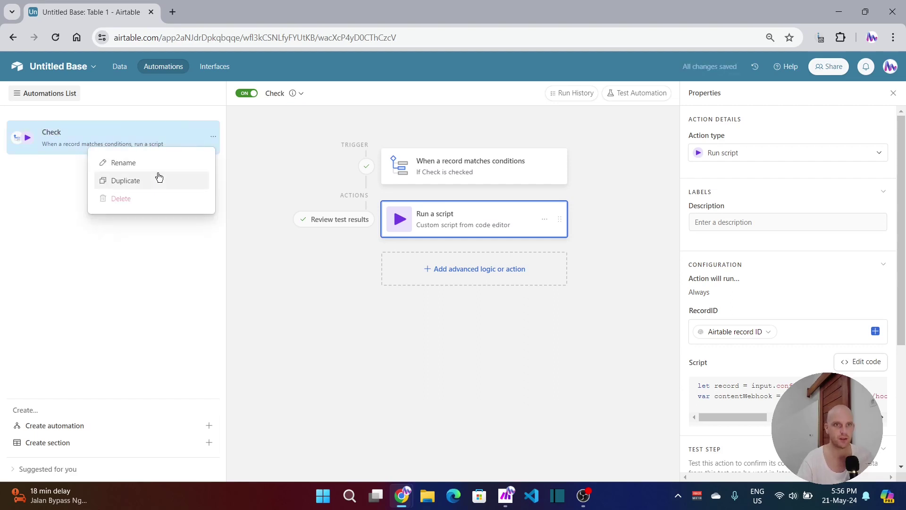
pyautogui.click(137, 183)
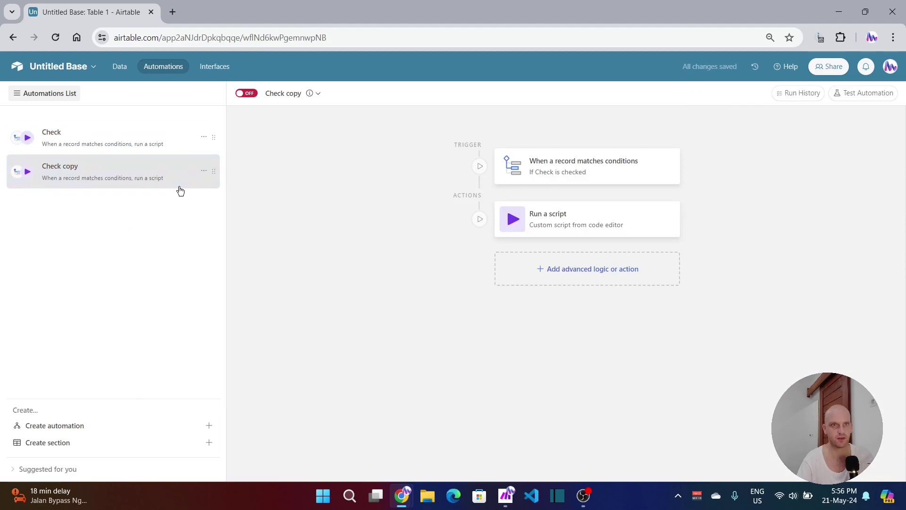
# Step: Change Check copy's trigger condition from the Check field to Status is Done, then try Test step
pyautogui.click(559, 166)
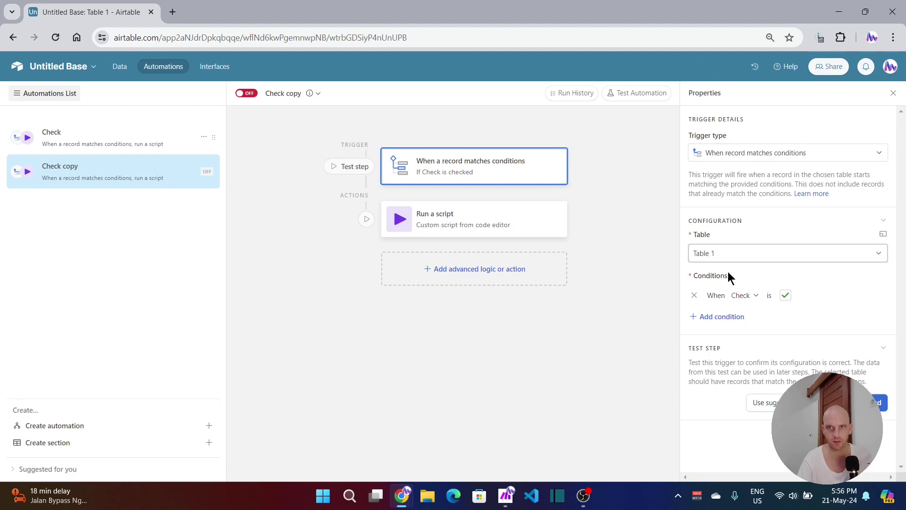
pyautogui.click(740, 297)
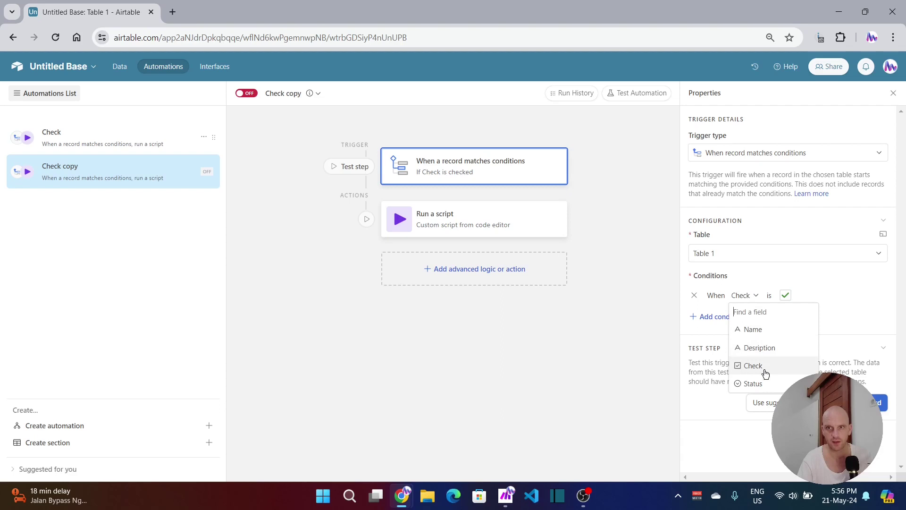
pyautogui.click(752, 384)
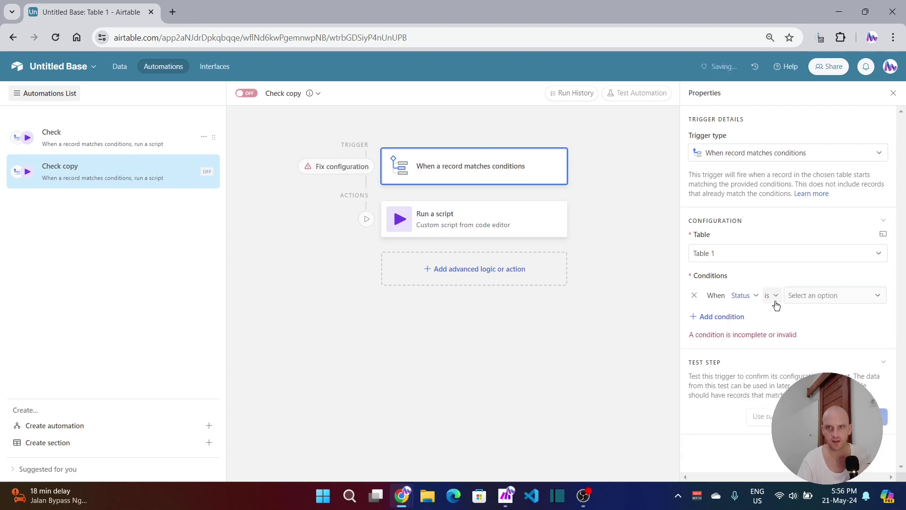
pyautogui.click(845, 297)
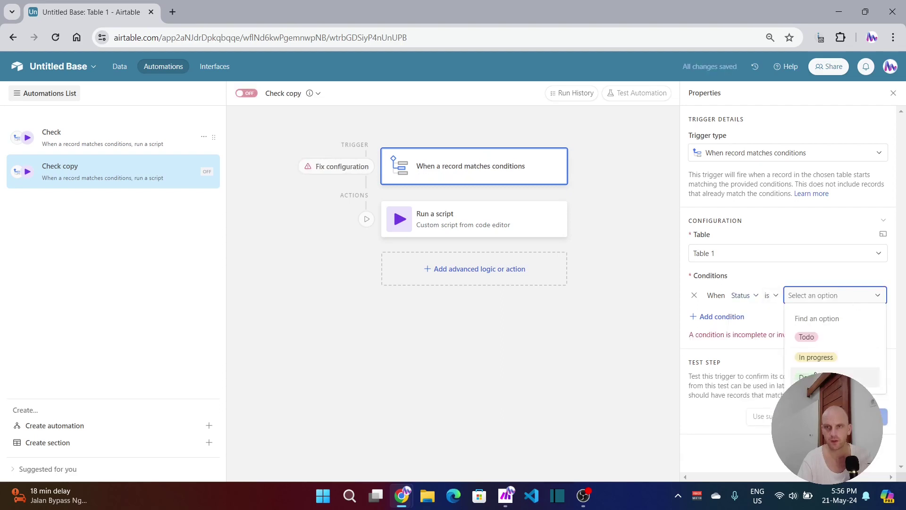
pyautogui.click(807, 376)
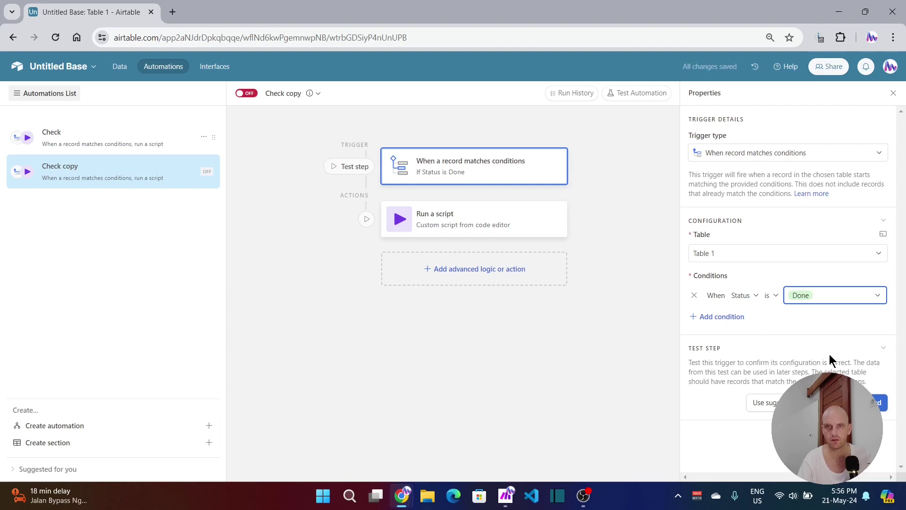
pyautogui.click(876, 402)
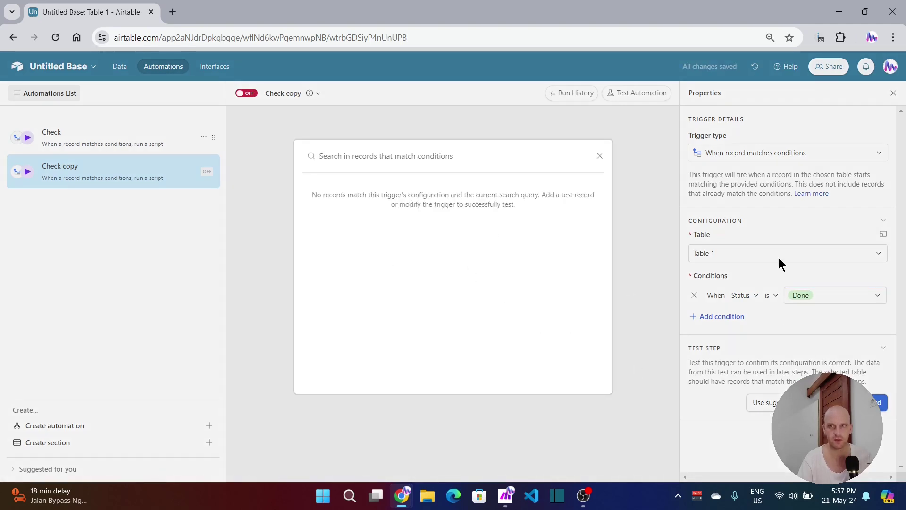
pyautogui.click(649, 150)
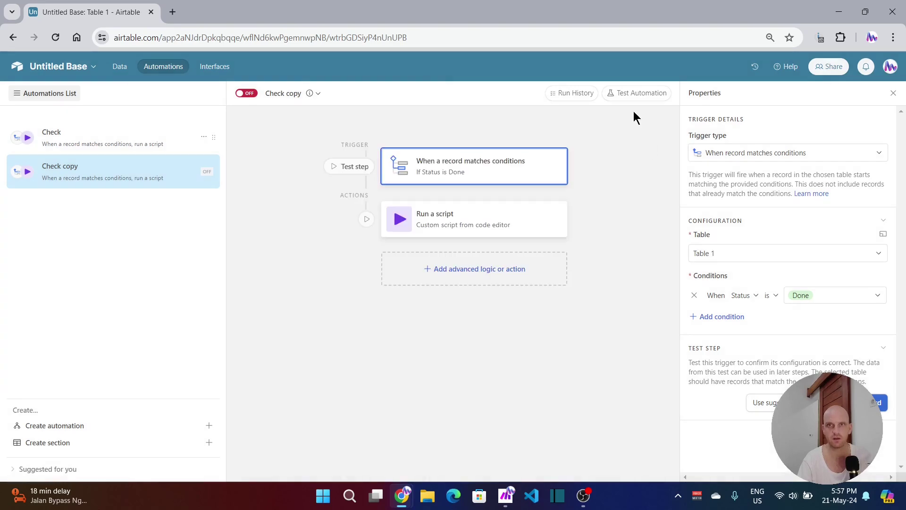
# Step: Leave the automation off for now and set row 2's Status to Done in Table 1
pyautogui.click(120, 66)
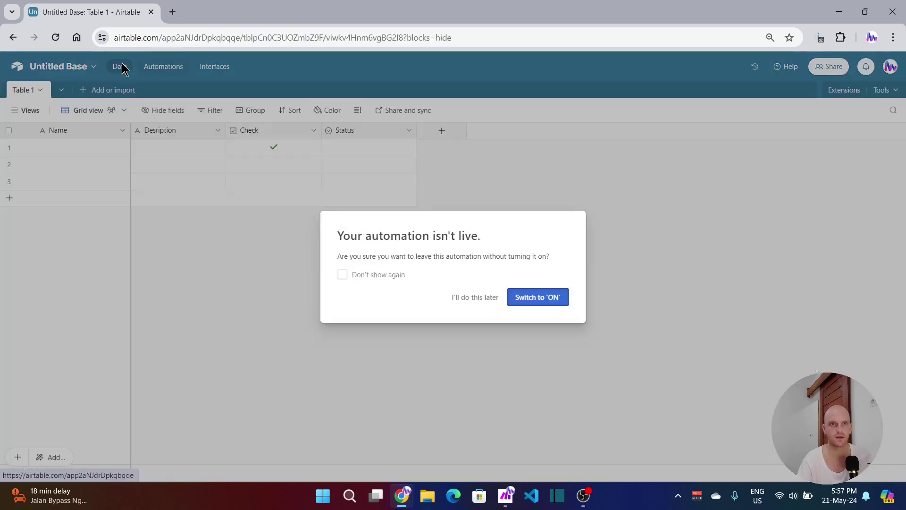
pyautogui.click(474, 297)
pyautogui.click(382, 167)
pyautogui.click(381, 167)
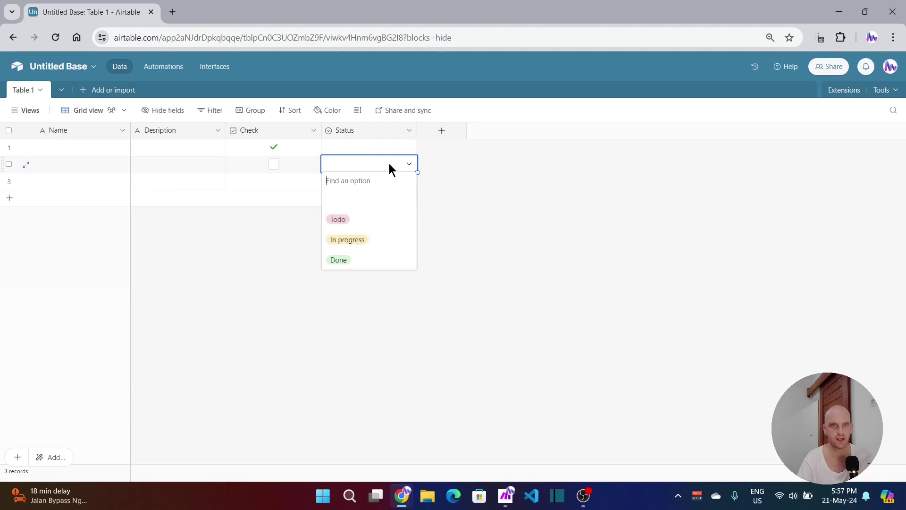
pyautogui.click(342, 259)
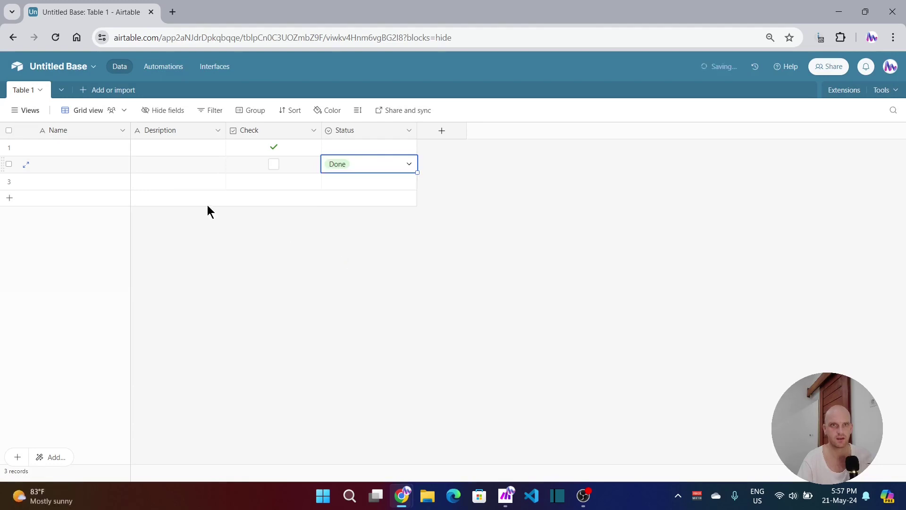
# Step: Enter 'Status' as row 2's Name, fixing the typo, and 'Status = Done' as its Description
pyautogui.click(69, 168)
pyautogui.write('Sta')
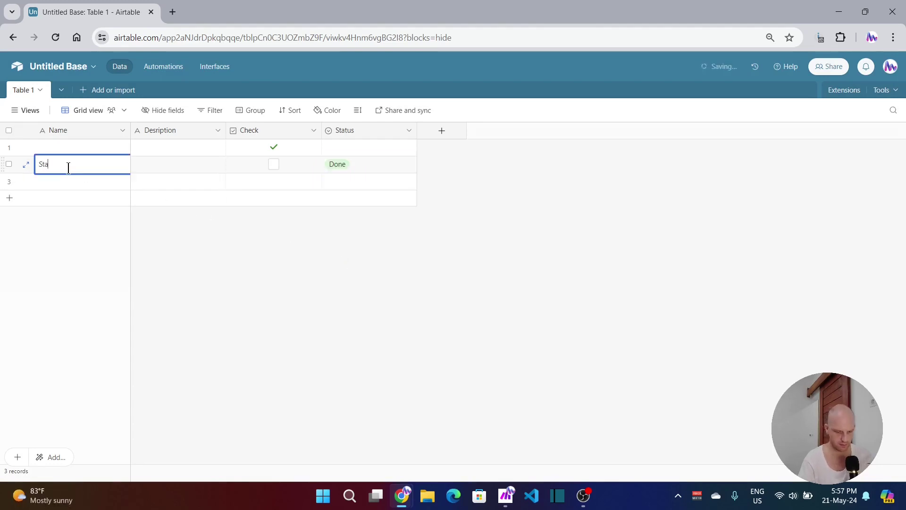
pyautogui.write('us')
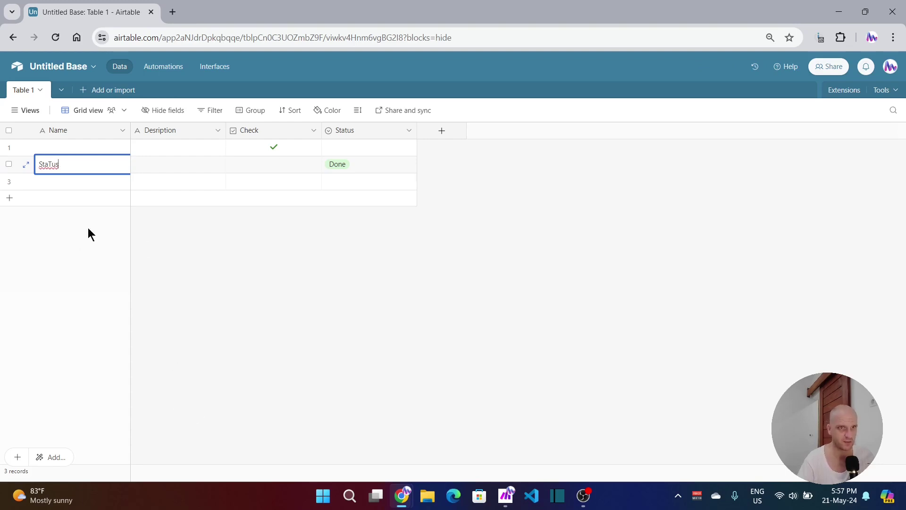
pyautogui.rightClick(50, 162)
pyautogui.click(94, 175)
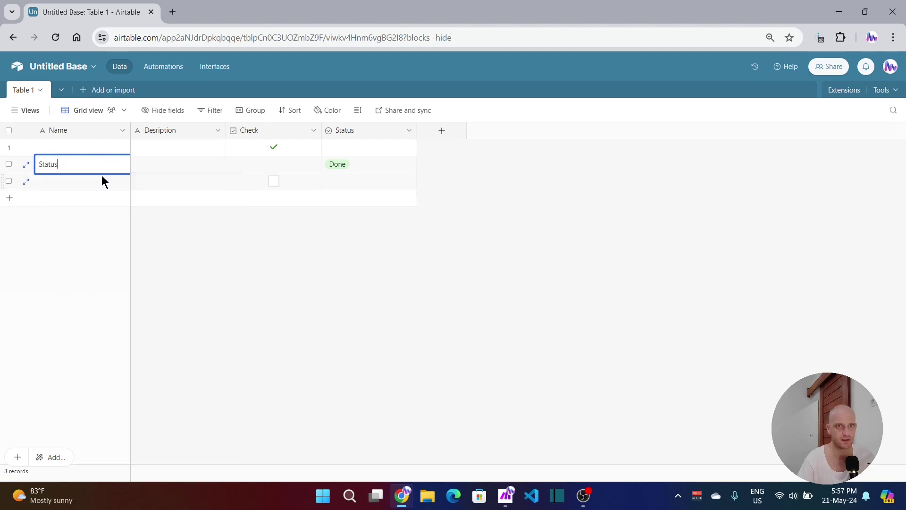
pyautogui.click(172, 170)
pyautogui.write('St')
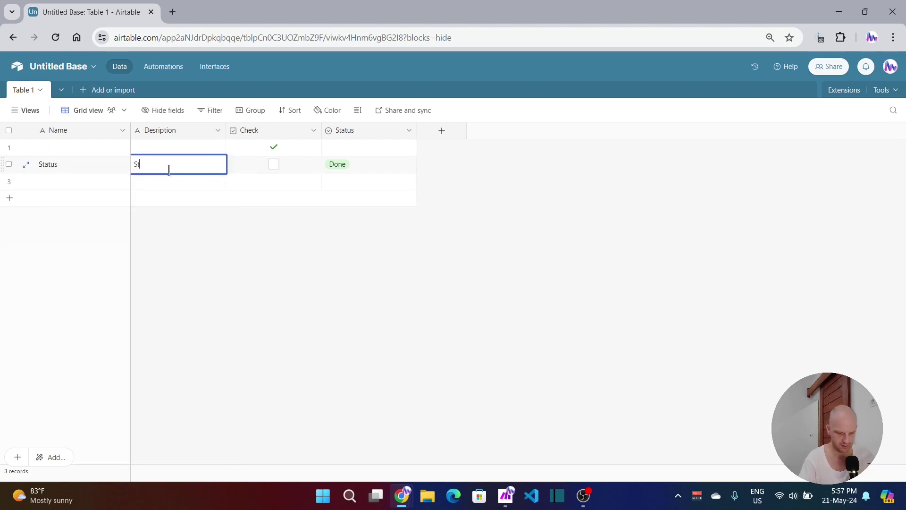
pyautogui.write('atus = Done')
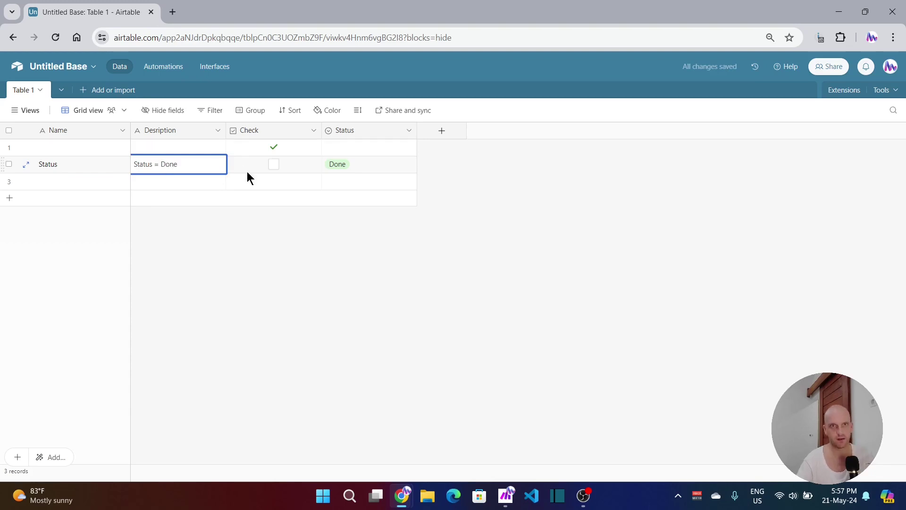
pyautogui.click(345, 268)
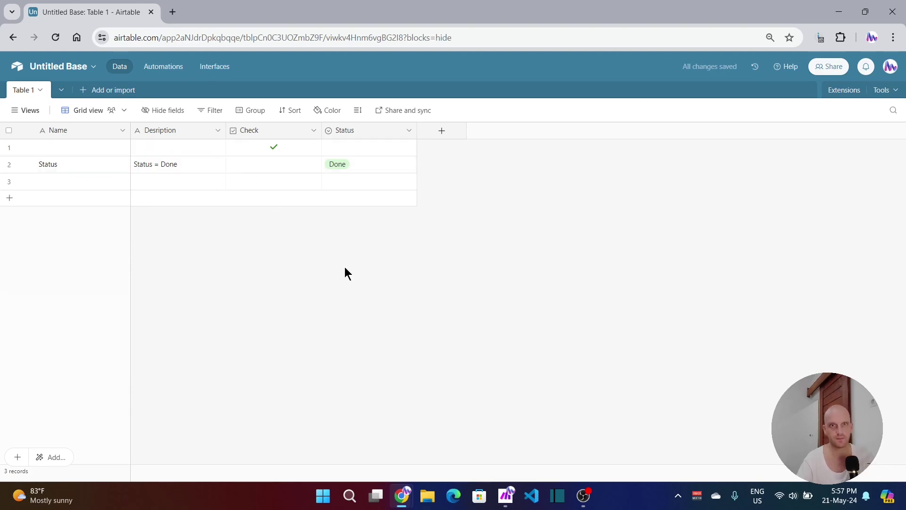
# Step: Return to Airtable's automations, then run the Make scenario once, waiting for new webhook data
pyautogui.click(163, 66)
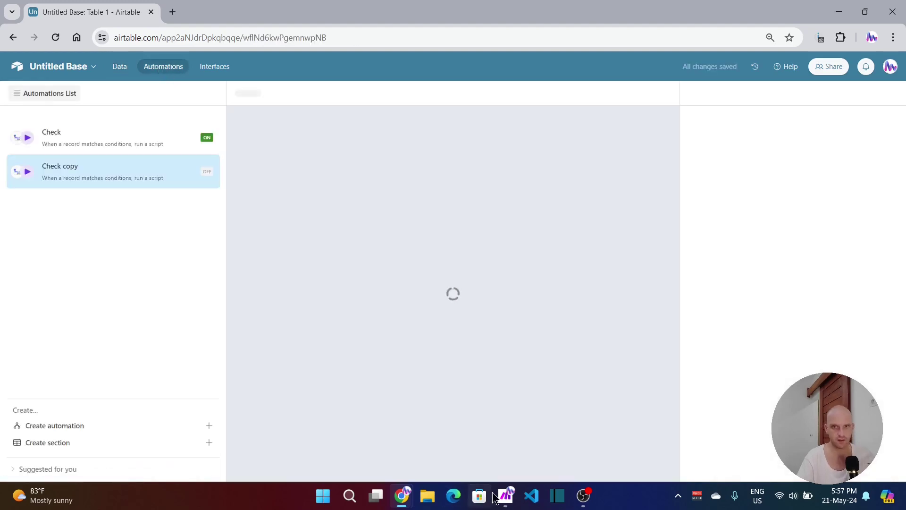
pyautogui.click(506, 495)
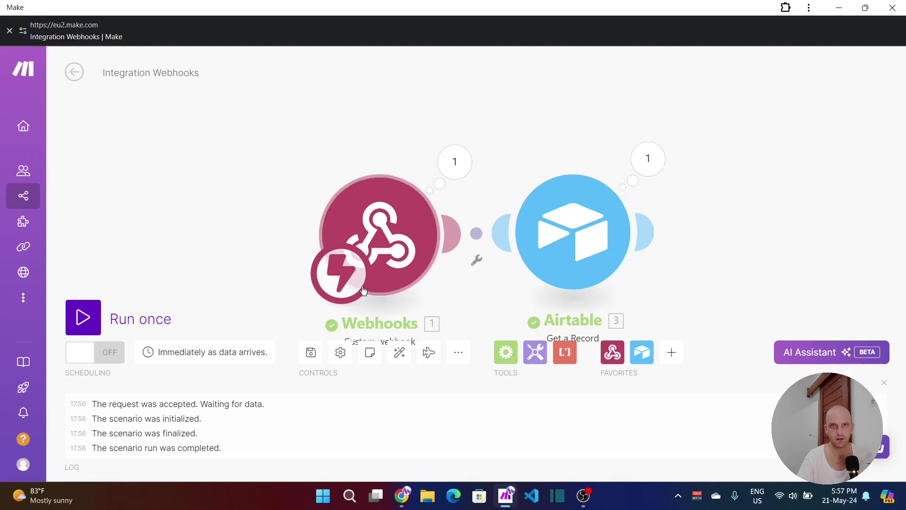
pyautogui.click(157, 312)
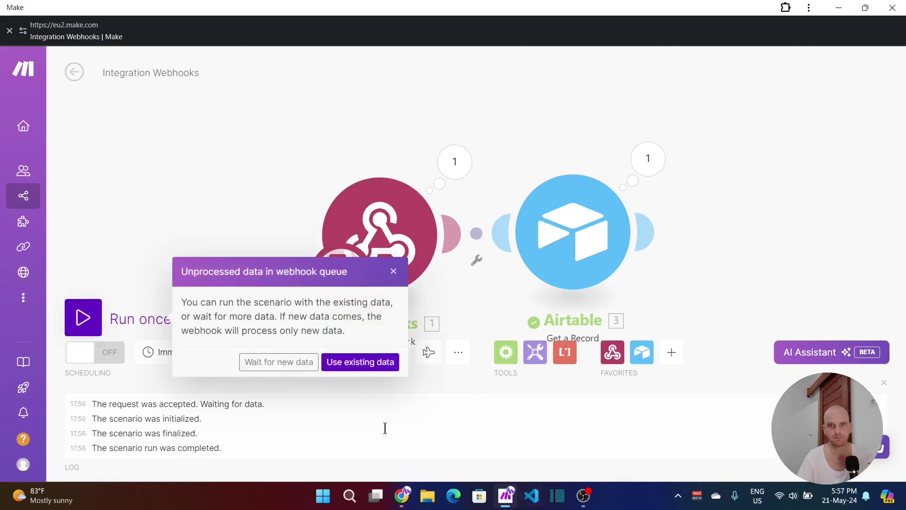
pyautogui.click(272, 361)
pyautogui.moveTo(402, 496)
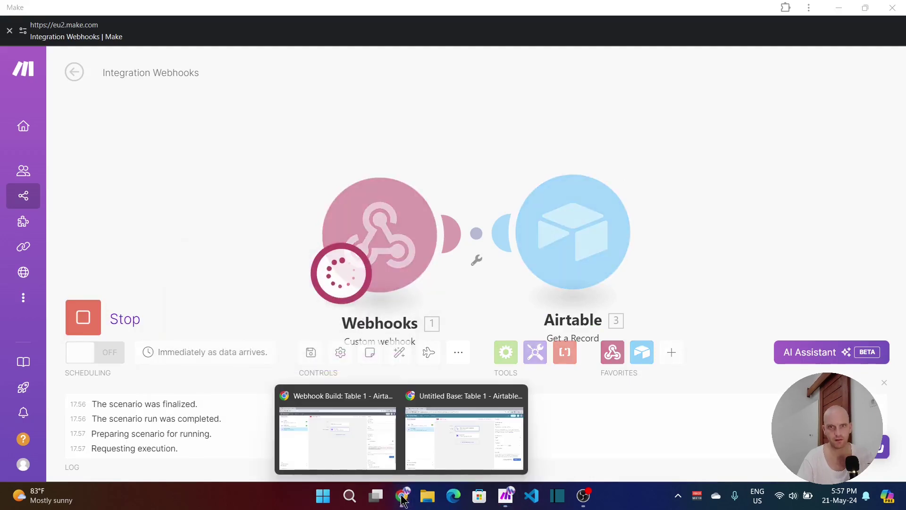
# Step: Test-run the Check copy automation using the Status record as test data
pyautogui.click(447, 426)
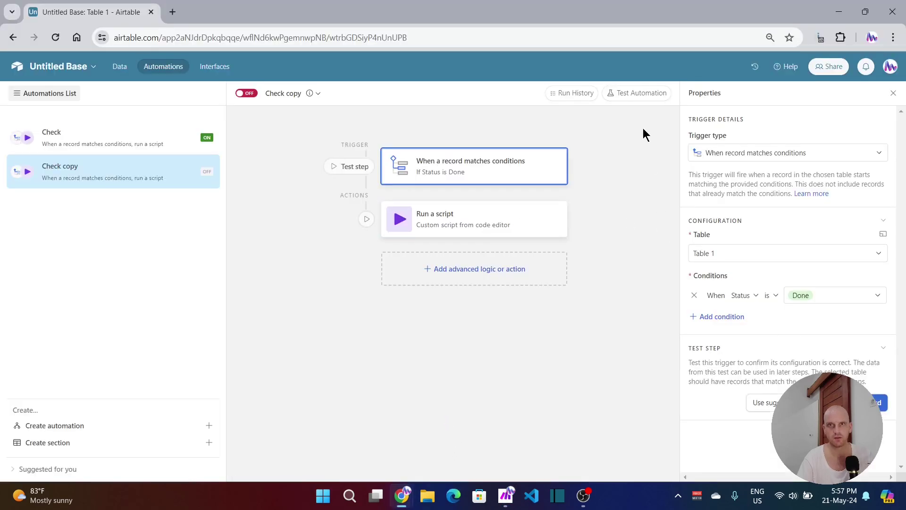
pyautogui.click(641, 95)
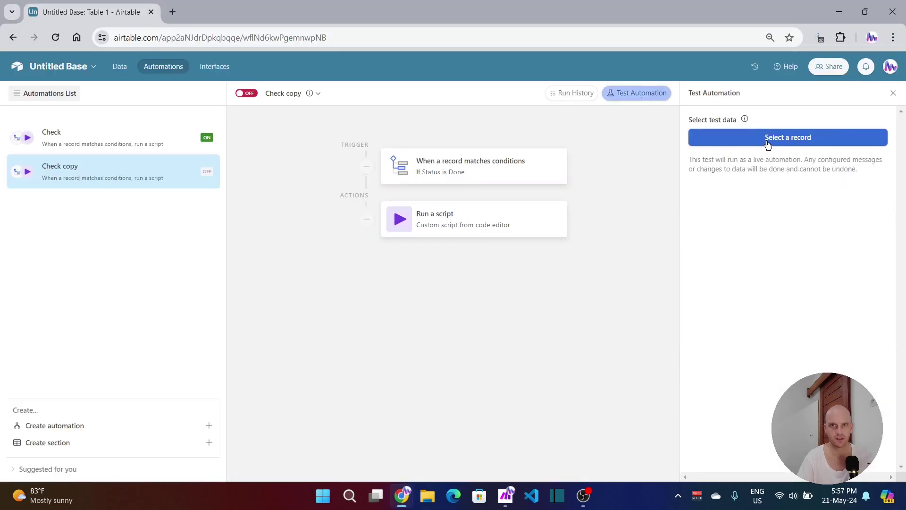
pyautogui.click(768, 141)
pyautogui.click(402, 215)
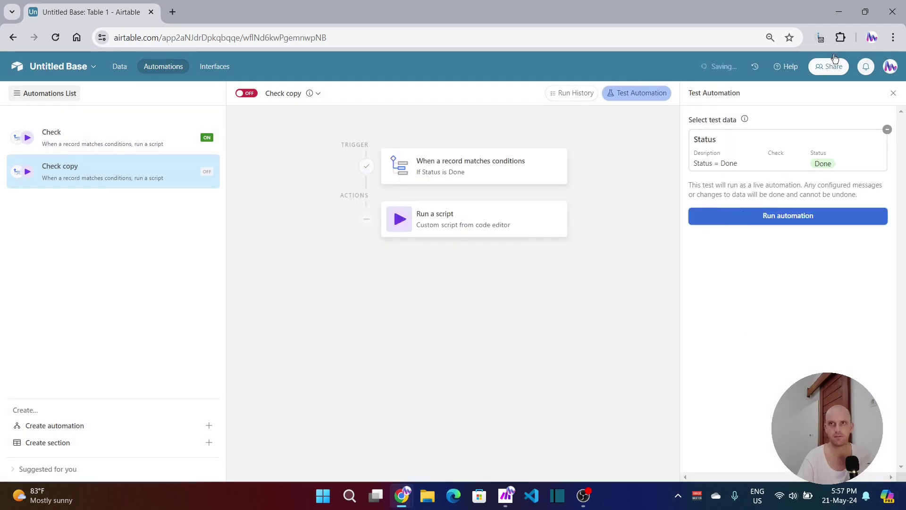
pyautogui.click(842, 13)
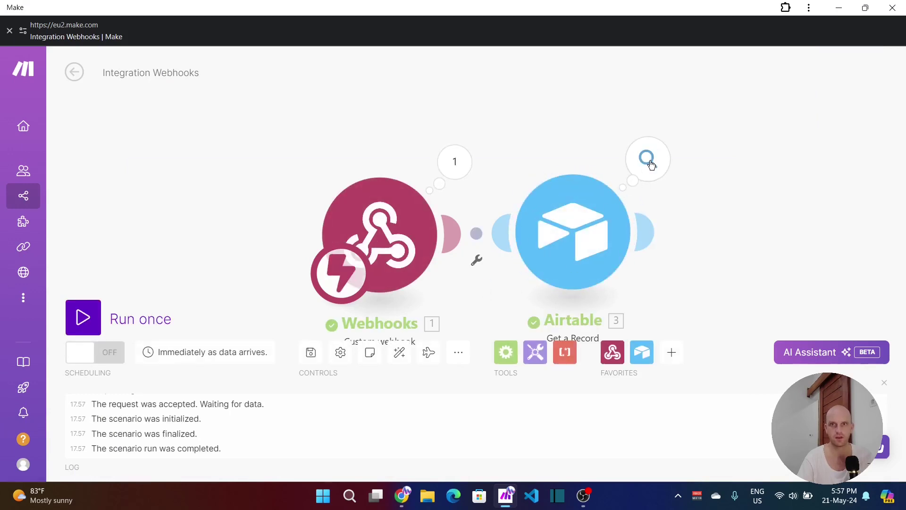
# Step: Inspect the Airtable Get a Record output, confirming the description 'Status = Done'
pyautogui.click(650, 163)
pyautogui.moveTo(443, 260); pyautogui.dragTo(461, 256)
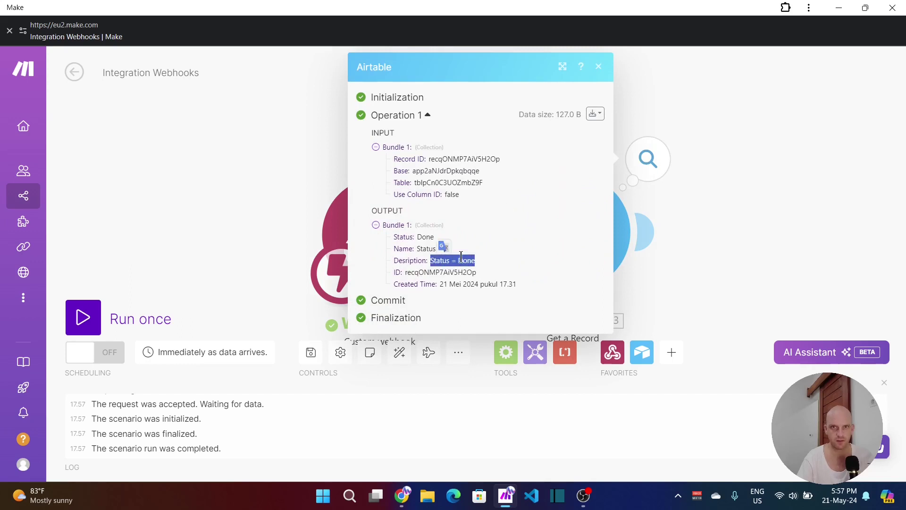
pyautogui.click(677, 279)
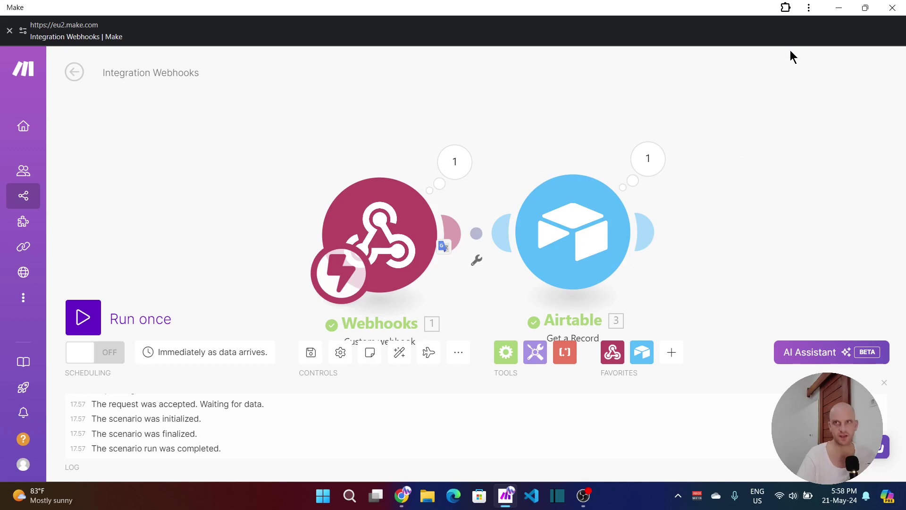
# Step: Back in Airtable's Table 1 grid, add a new field of type Button
pyautogui.click(838, 8)
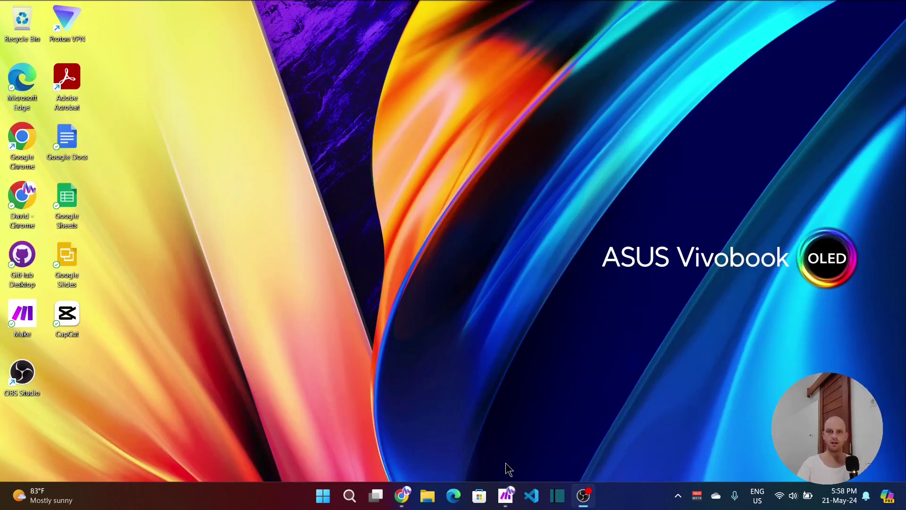
pyautogui.moveTo(404, 498)
pyautogui.click(441, 421)
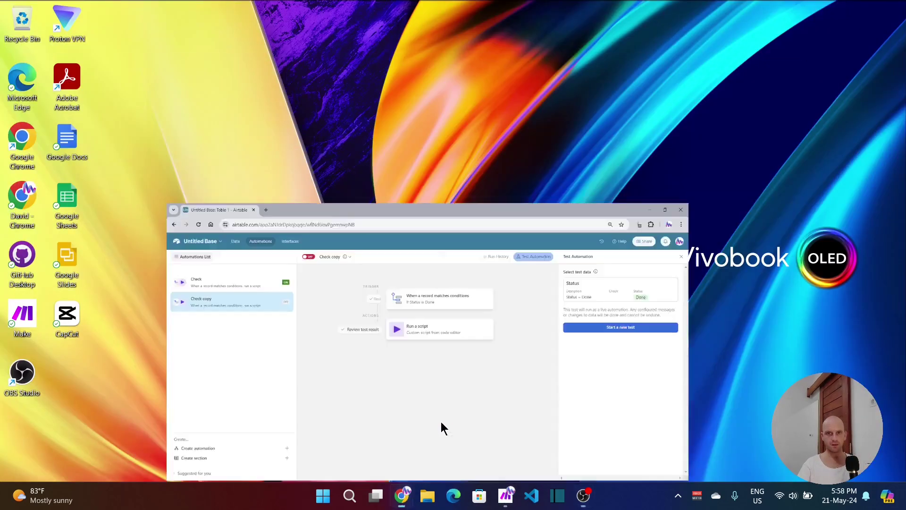
pyautogui.click(126, 70)
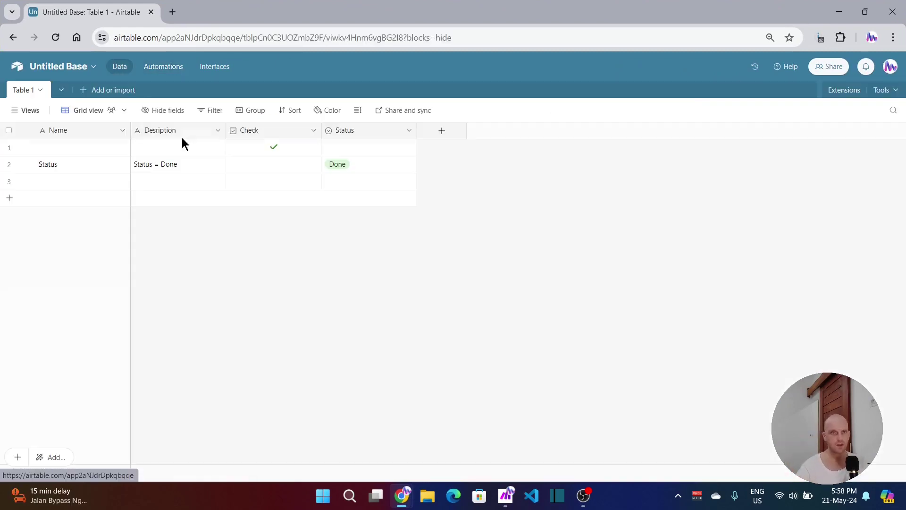
pyautogui.click(441, 131)
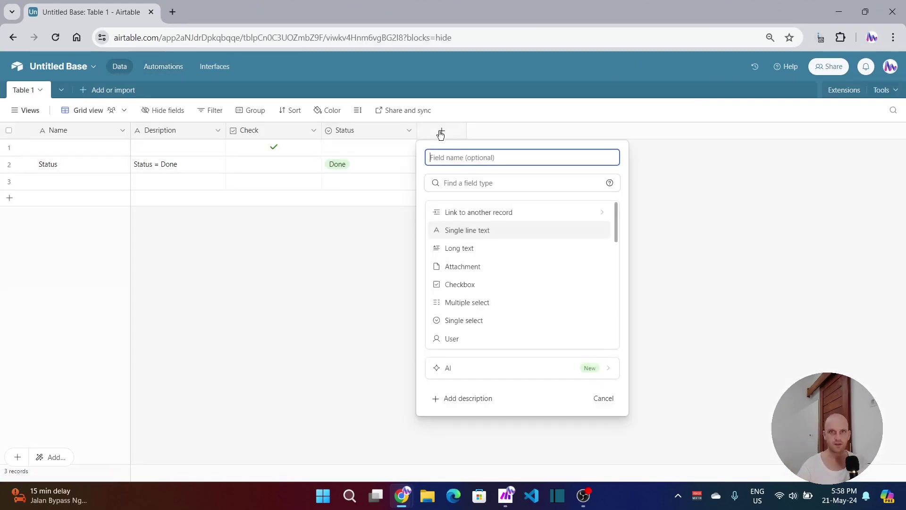
pyautogui.click(460, 183)
pyautogui.write('button')
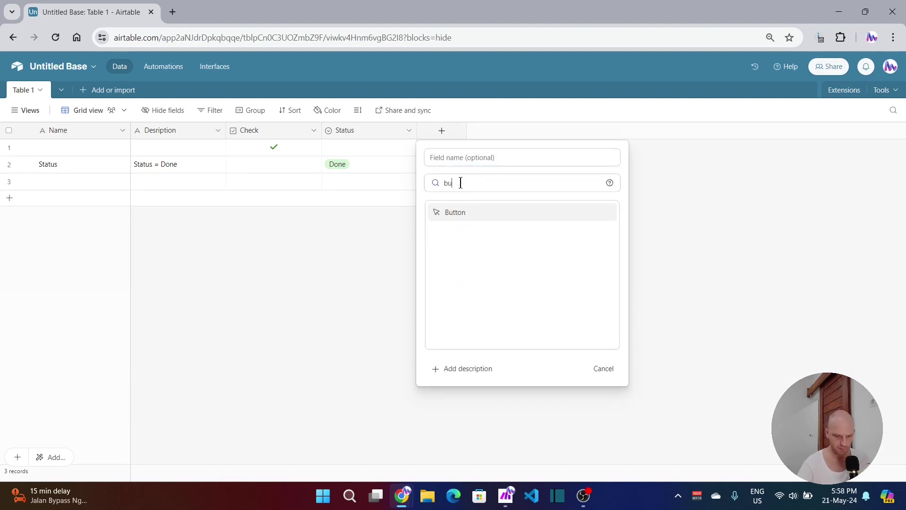
pyautogui.click(450, 213)
# Step: Set the button's action to Run script, label to 'Webhook', and style to Solid green
pyautogui.click(483, 276)
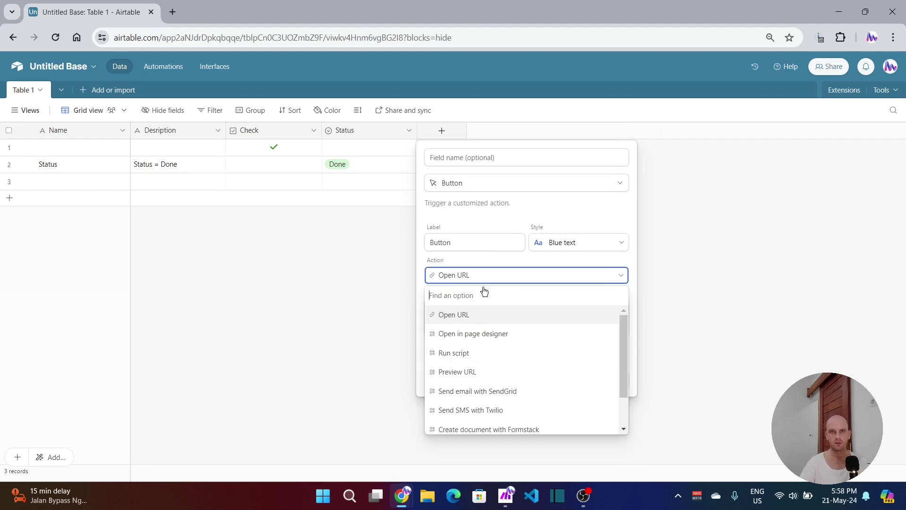
pyautogui.scroll(-1, 477, 316)
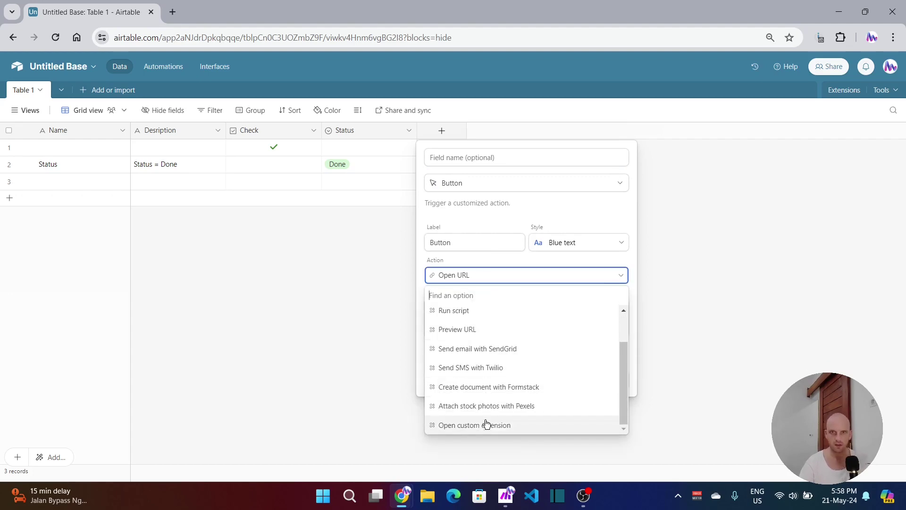
pyautogui.scroll(2, 479, 388)
pyautogui.click(449, 355)
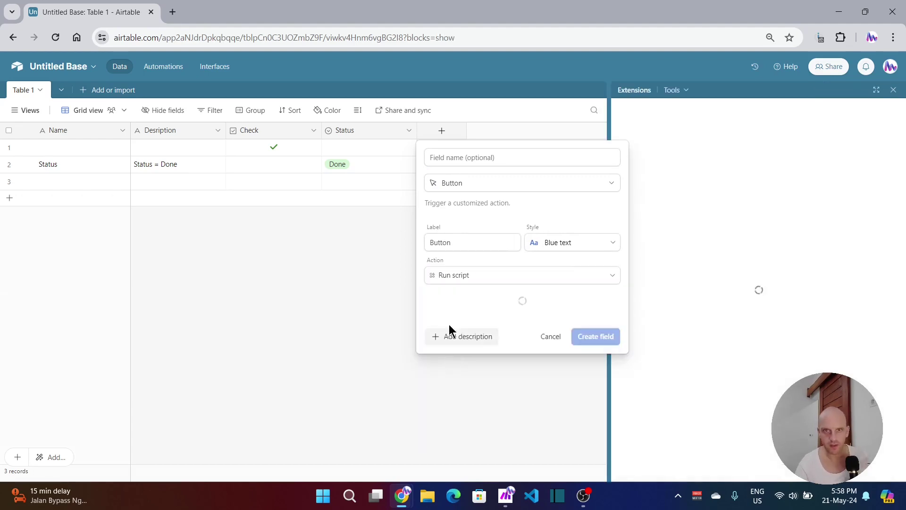
pyautogui.doubleClick(457, 242)
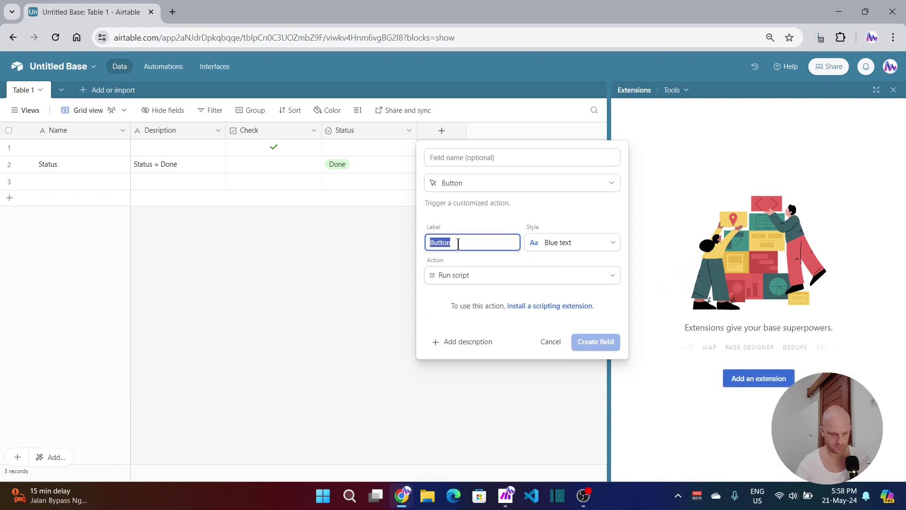
pyautogui.write('We')
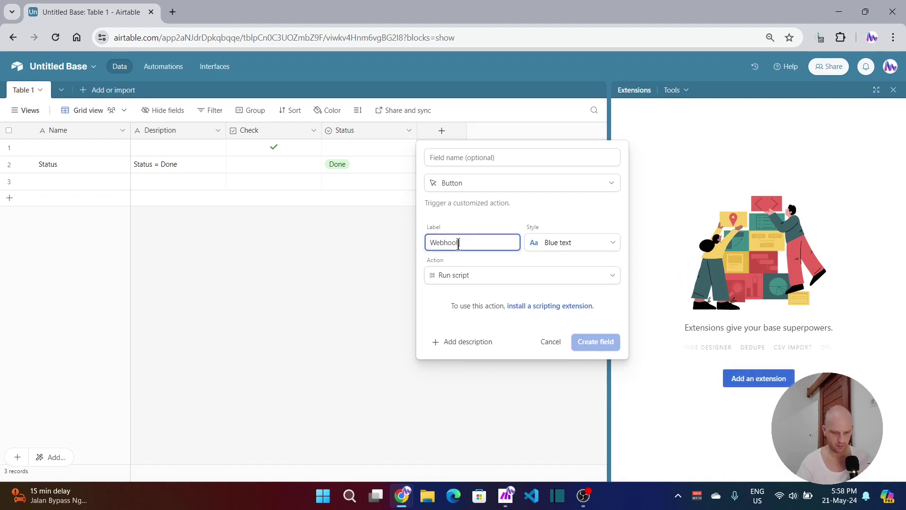
pyautogui.write('bhook')
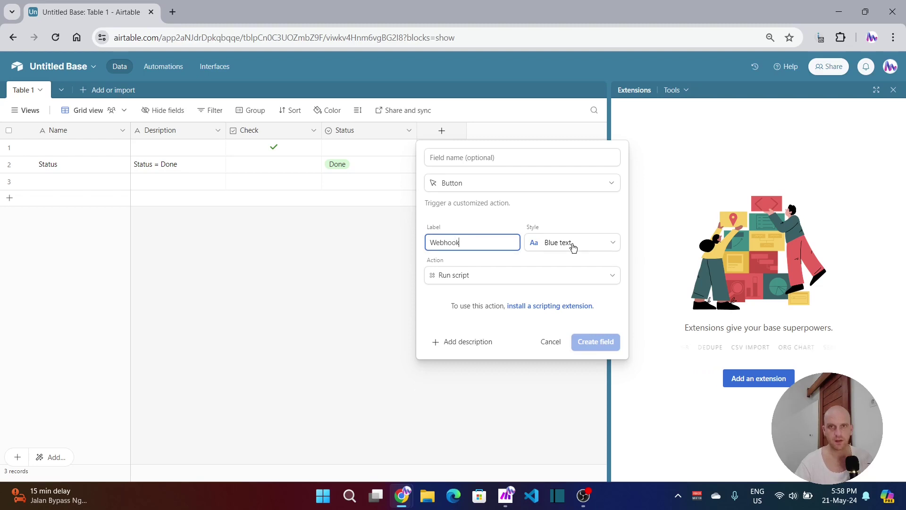
pyautogui.click(578, 245)
pyautogui.click(487, 309)
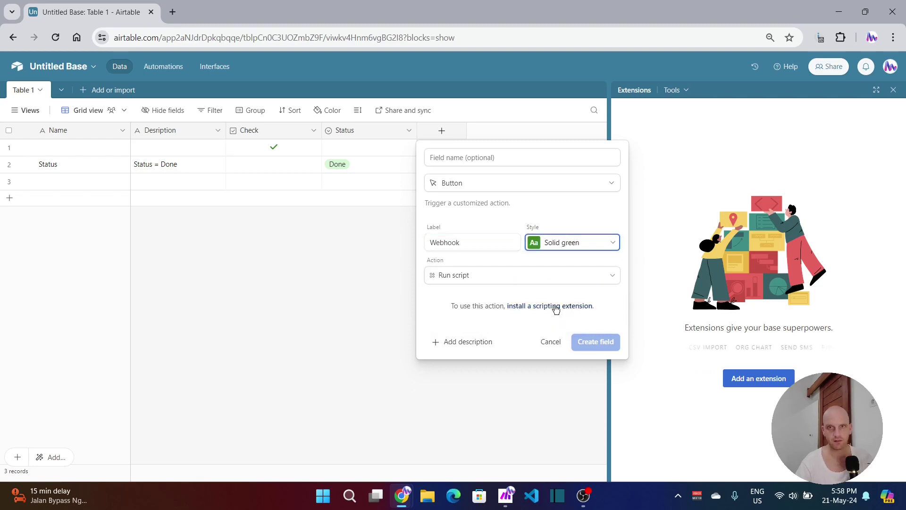
# Step: Discard the unfinished field and add the Scripting extension found by searching 'script' in Marketplace
pyautogui.click(763, 383)
pyautogui.click(532, 287)
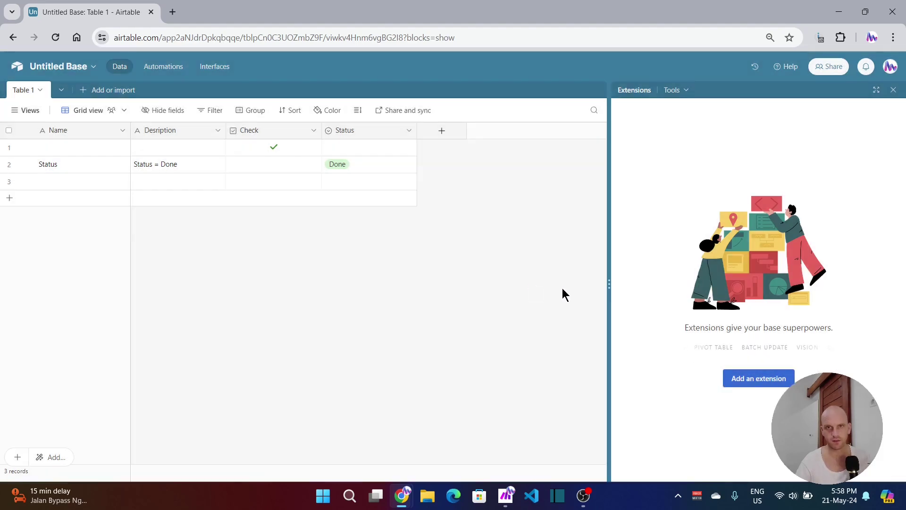
pyautogui.click(752, 378)
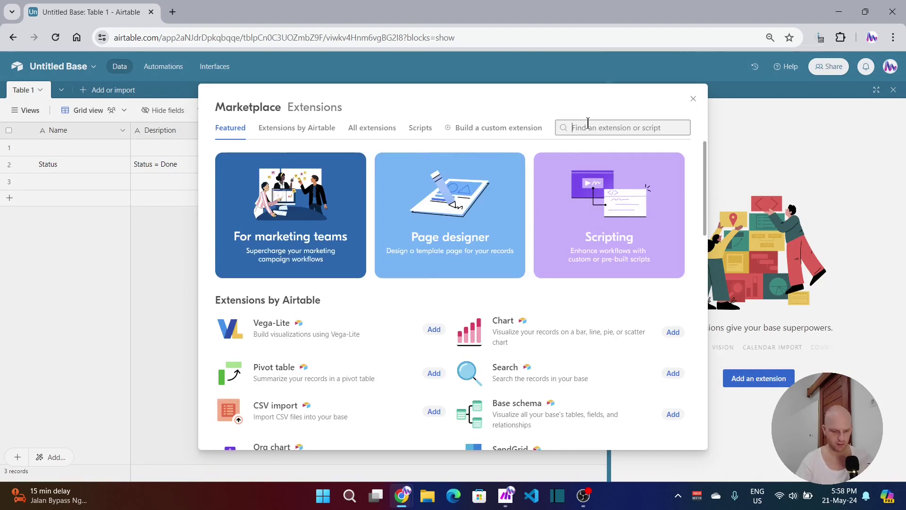
pyautogui.write('script')
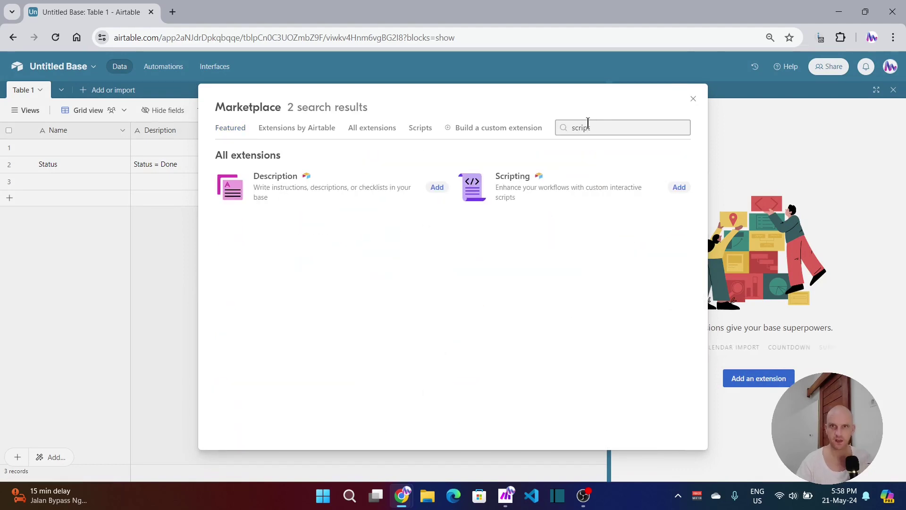
pyautogui.click(543, 185)
pyautogui.click(617, 149)
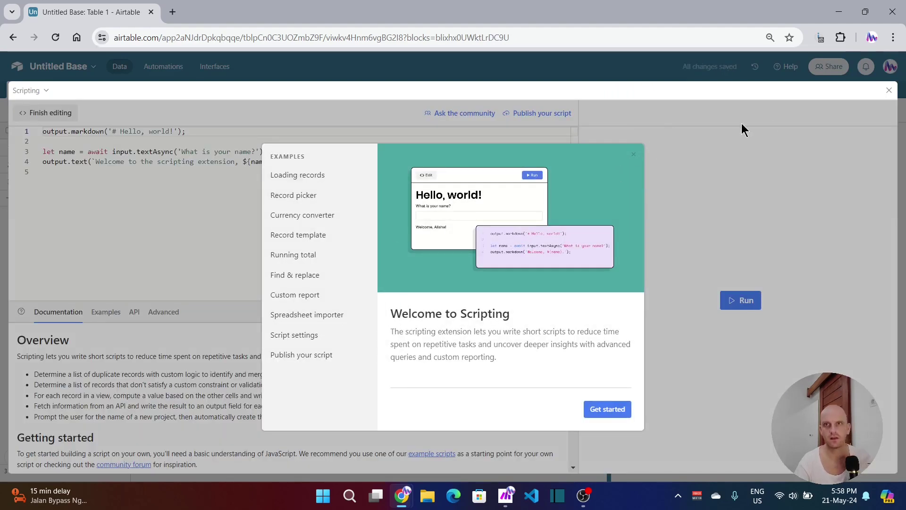
# Step: Start a blank script and replace the sample code with the pasted webhook script
pyautogui.click(607, 411)
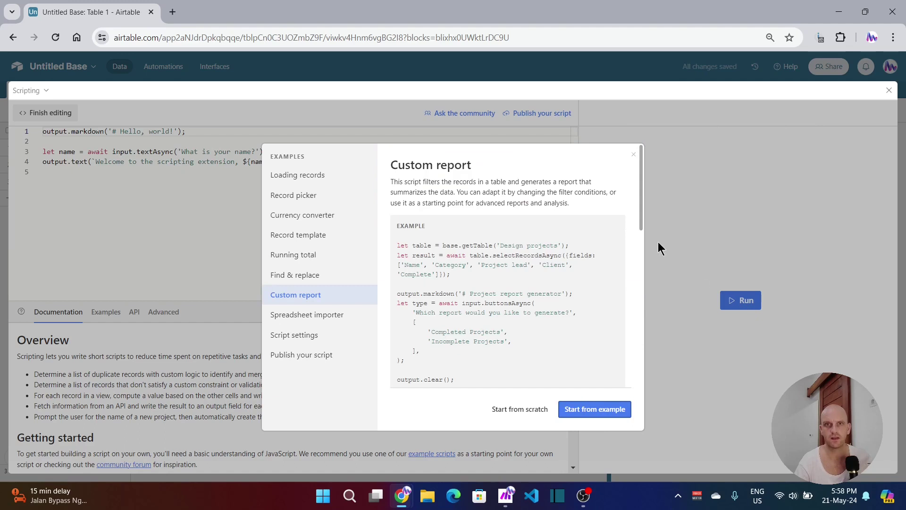
pyautogui.click(513, 409)
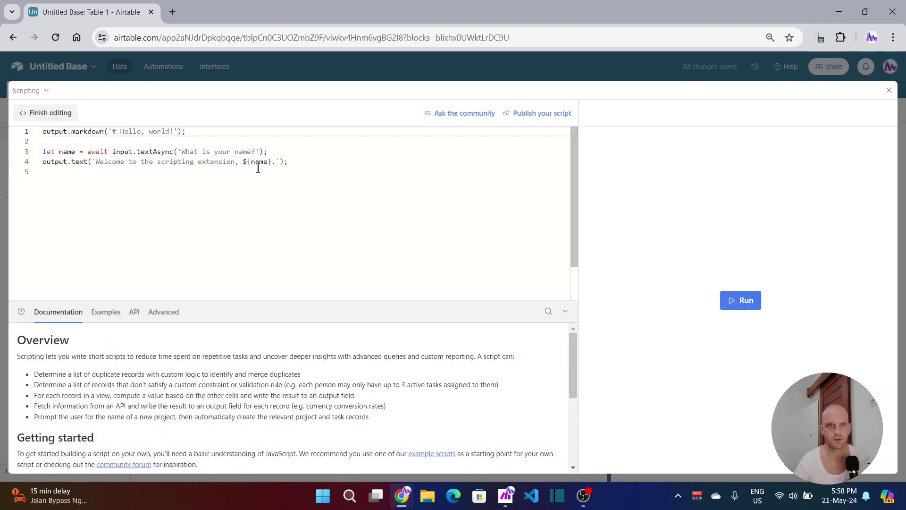
pyautogui.moveTo(309, 162); pyautogui.dragTo(39, 133)
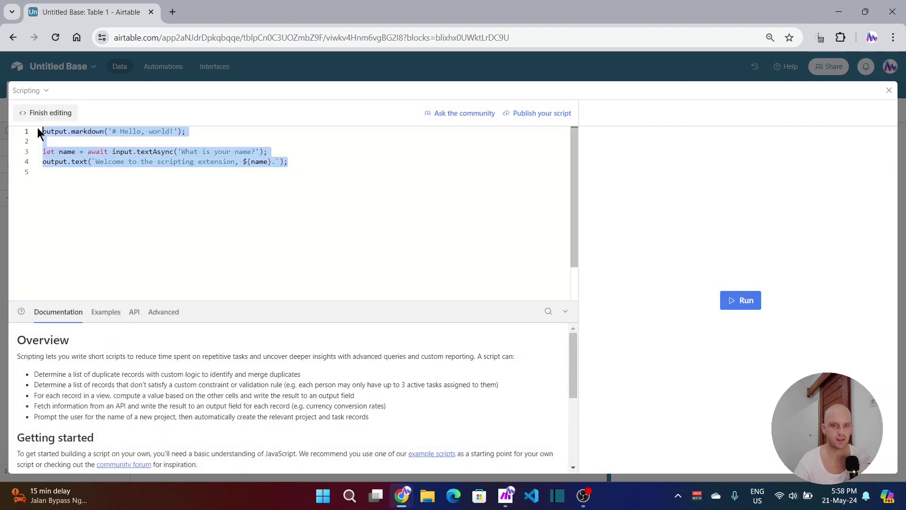
pyautogui.press('BackSpace')
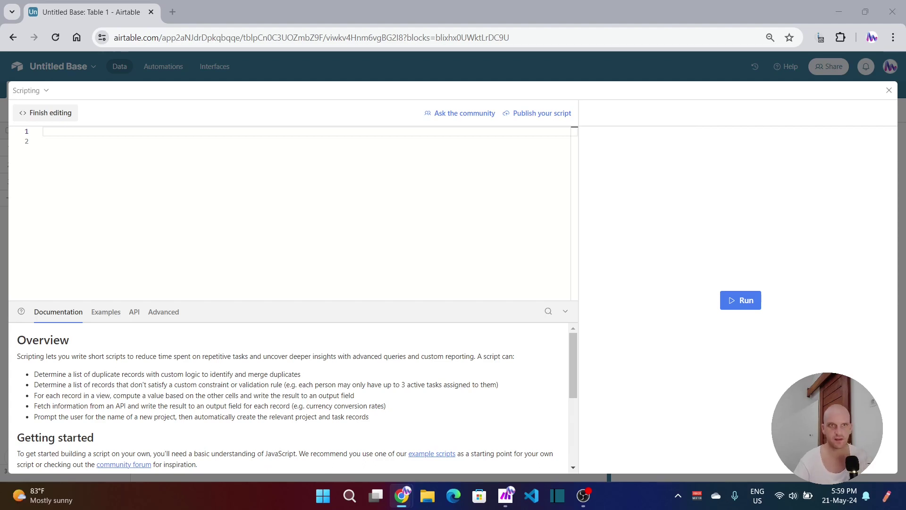
pyautogui.click(230, 134)
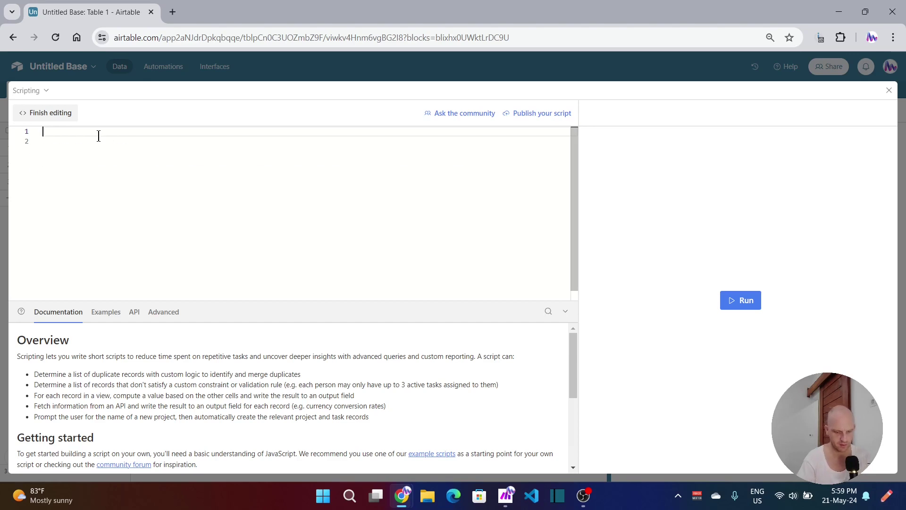
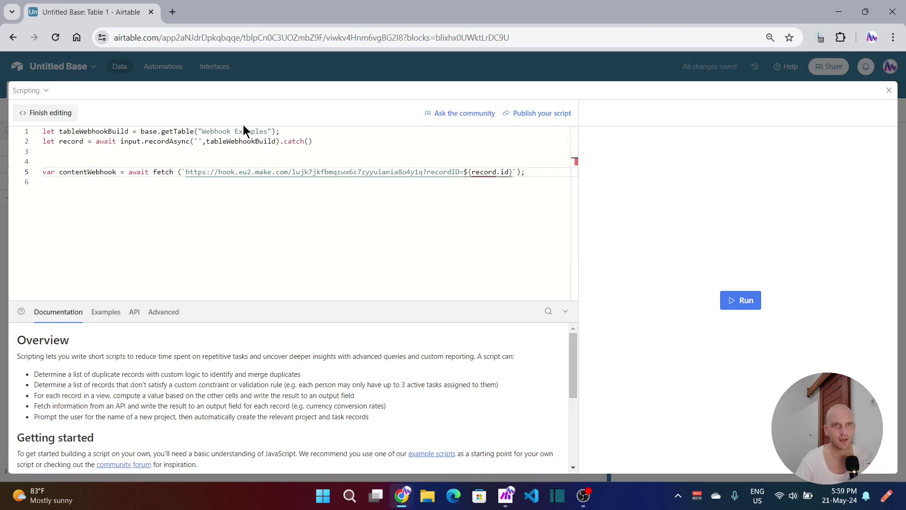
# Step: Change getTable to "Table 1" and delete the old webhook address, leaving ?recordID=${record.id}
pyautogui.doubleClick(261, 131)
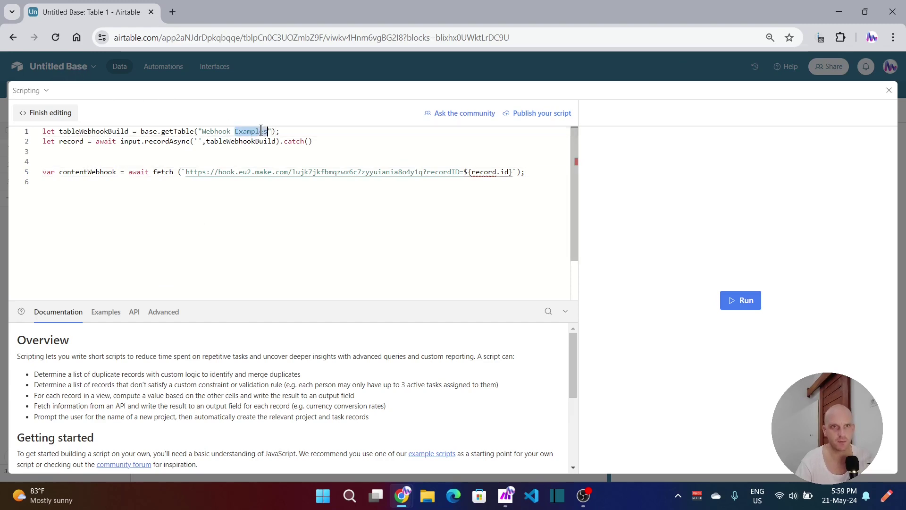
pyautogui.press('BackSpace')
pyautogui.press('BackSpace')
pyautogui.press('BackSpace')
pyautogui.press('BackSpace')
pyautogui.press('BackSpace')
pyautogui.press('BackSpace')
pyautogui.press('BackSpace')
pyautogui.press('BackSpace')
pyautogui.press('BackSpace')
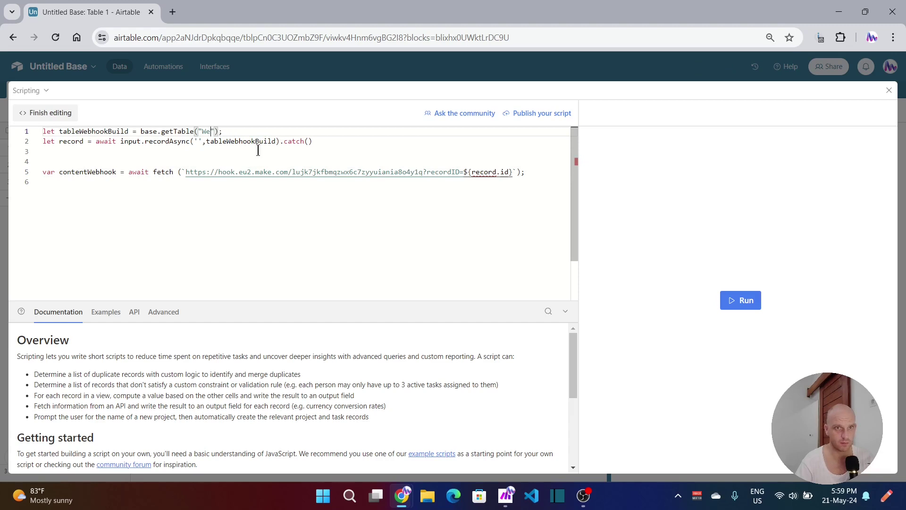
pyautogui.write('T')
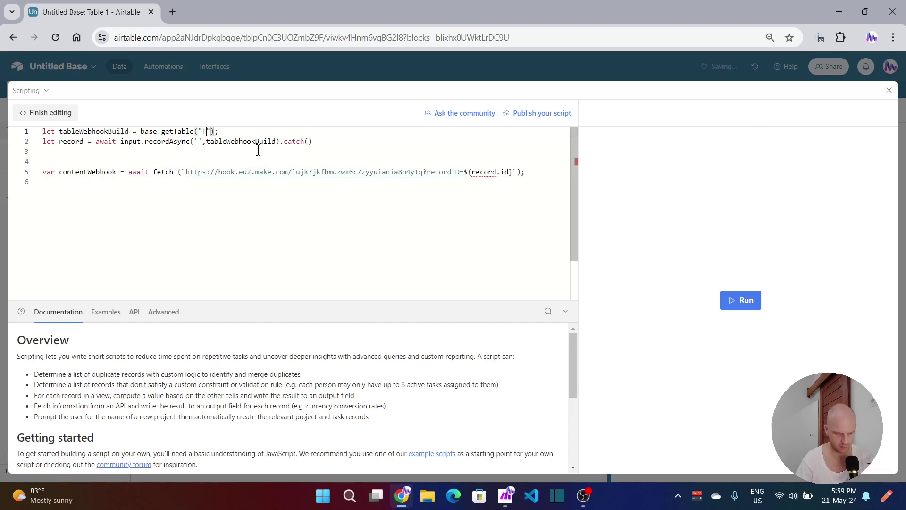
pyautogui.write('able 1')
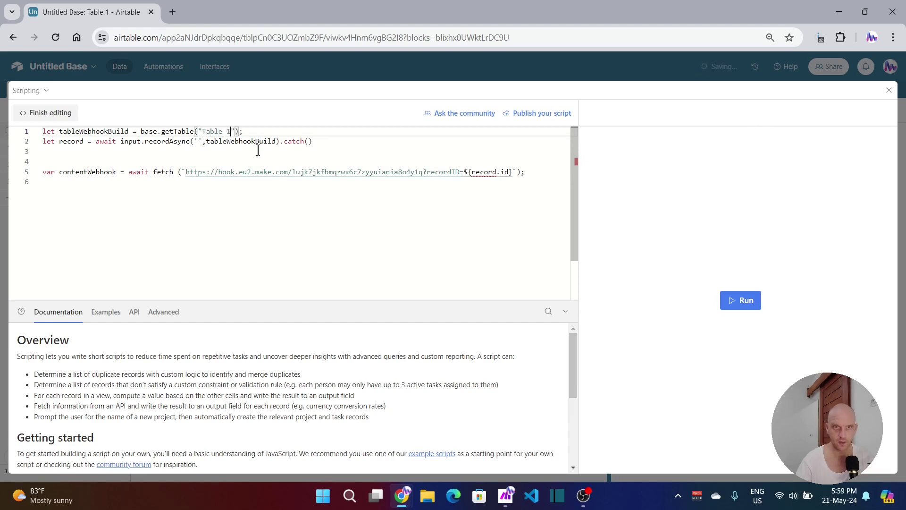
pyautogui.doubleClick(390, 173)
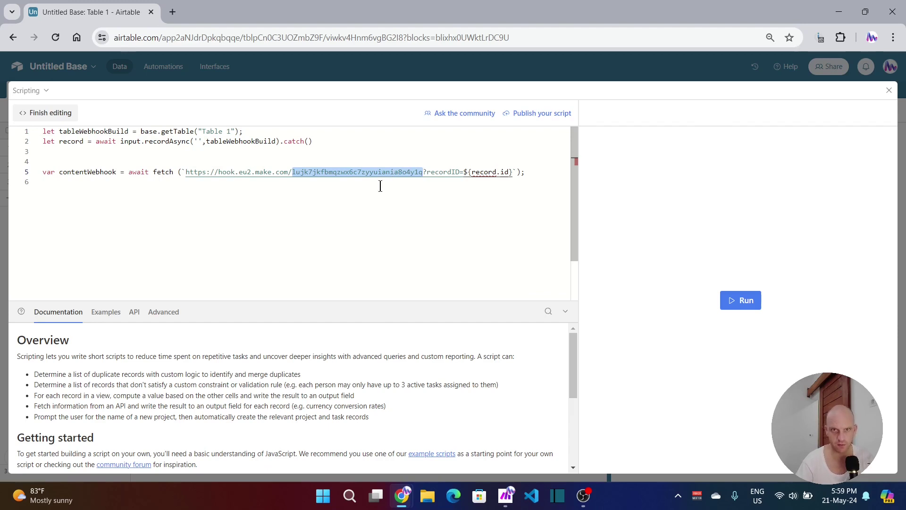
pyautogui.press('BackSpace')
pyautogui.press('BackSpace')
pyautogui.press('BackSpace')
pyautogui.press('BackSpace')
pyautogui.press('BackSpace')
pyautogui.press('BackSpace')
pyautogui.press('BackSpace')
pyautogui.press('BackSpace')
pyautogui.press('BackSpace')
pyautogui.press('BackSpace')
pyautogui.press('BackSpace')
pyautogui.press('BackSpace')
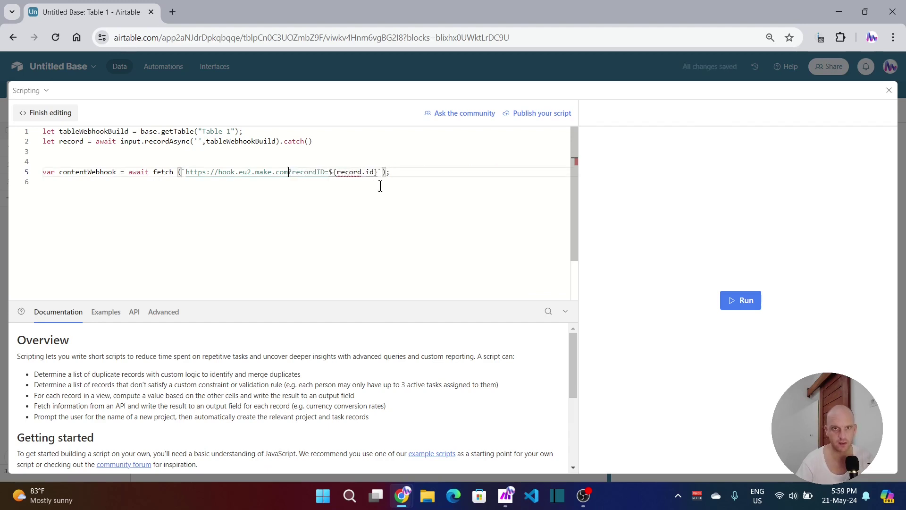
pyautogui.press('BackSpace')
pyautogui.press('BackSpace')
pyautogui.press('BackSpace')
pyautogui.press('BackSpace')
pyautogui.press('BackSpace')
pyautogui.press('BackSpace')
pyautogui.press('BackSpace')
pyautogui.press('BackSpace')
pyautogui.press('BackSpace')
pyautogui.press('BackSpace')
pyautogui.press('BackSpace')
pyautogui.press('BackSpace')
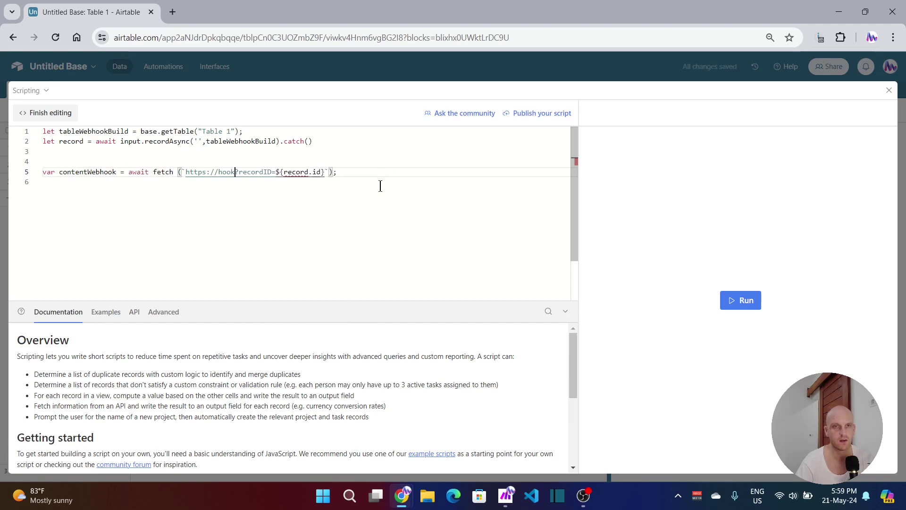
pyautogui.press('BackSpace')
pyautogui.press('BackSpace')
pyautogui.press('BackSpace')
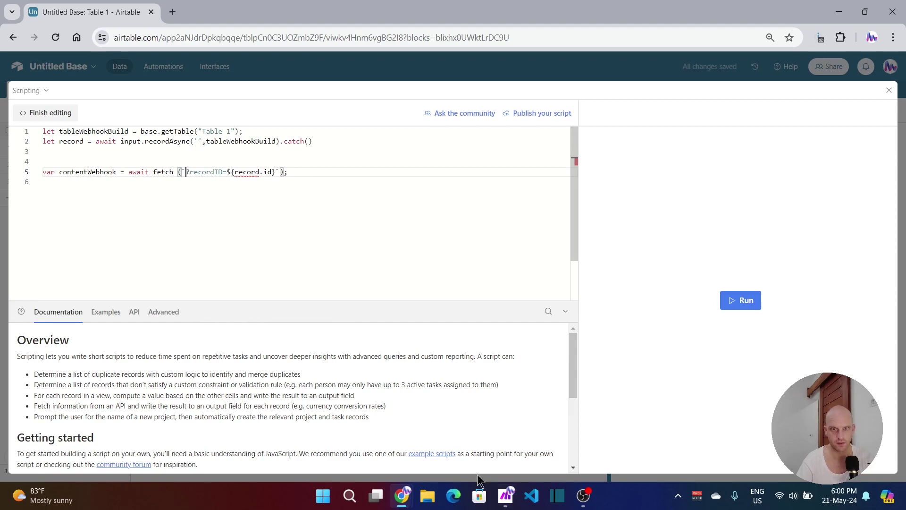
pyautogui.hotkey('alt', 'Tab')
# Step: Copy the Make Webhooks module address and paste it into the Airtable script's fetch URL
pyautogui.rightClick(392, 250)
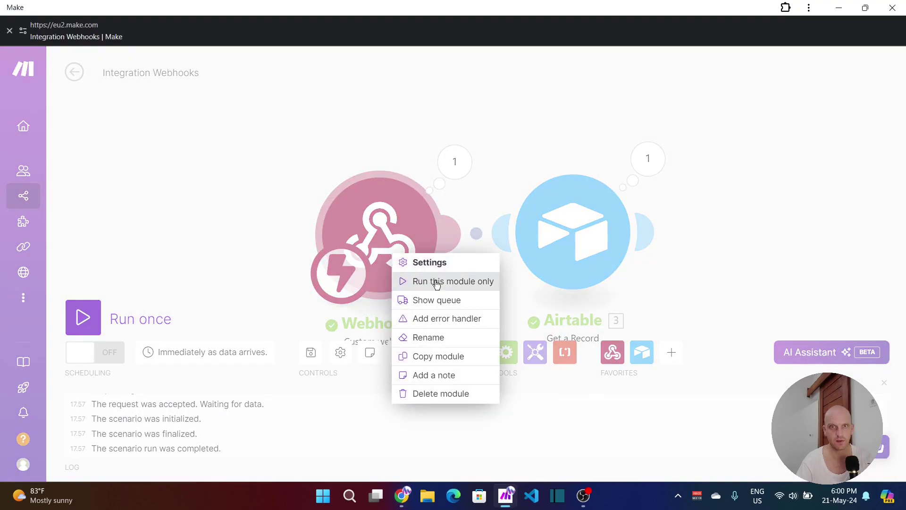
pyautogui.click(389, 228)
pyautogui.click(391, 232)
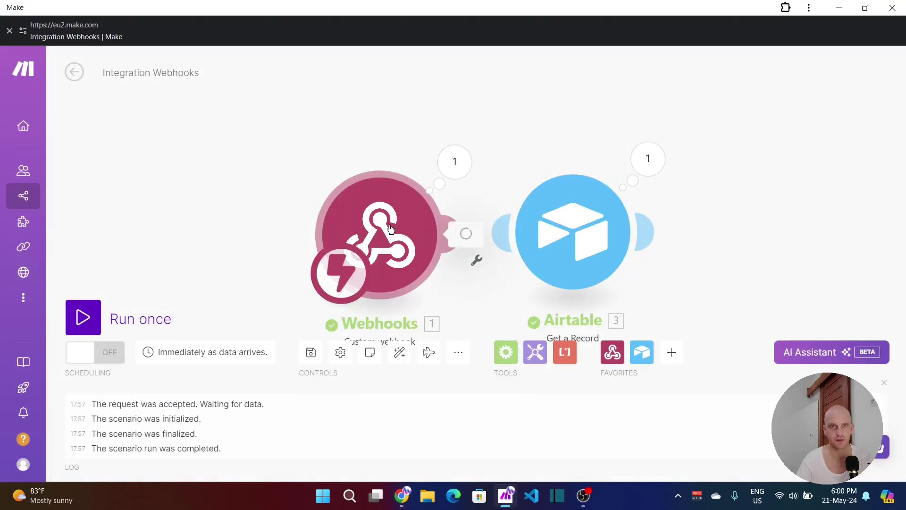
pyautogui.click(634, 258)
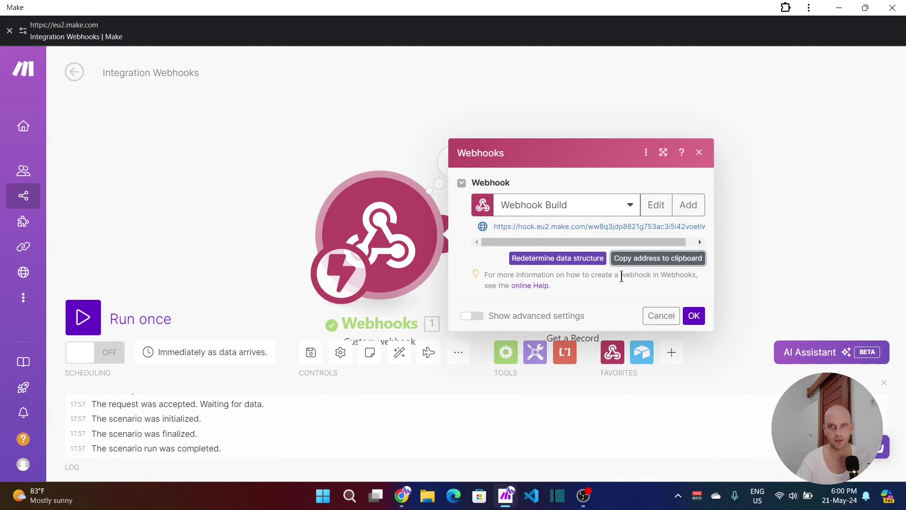
pyautogui.moveTo(404, 478)
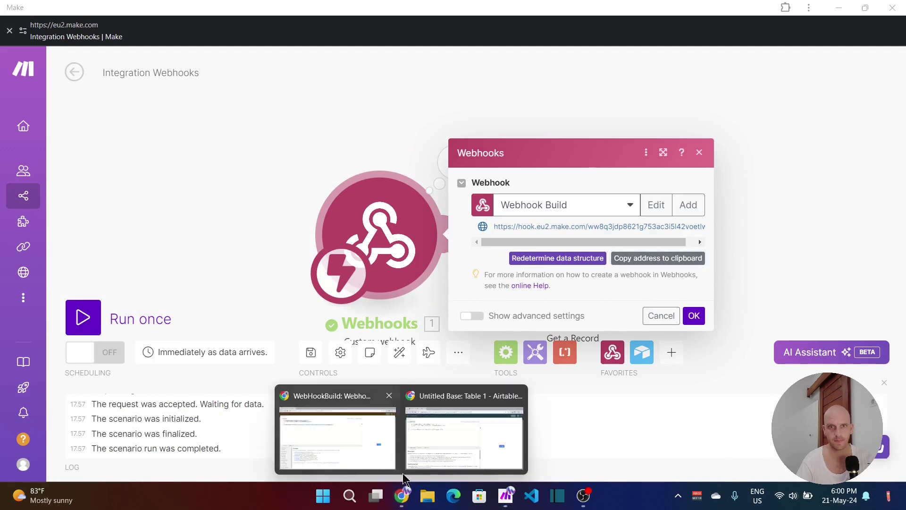
pyautogui.click(479, 445)
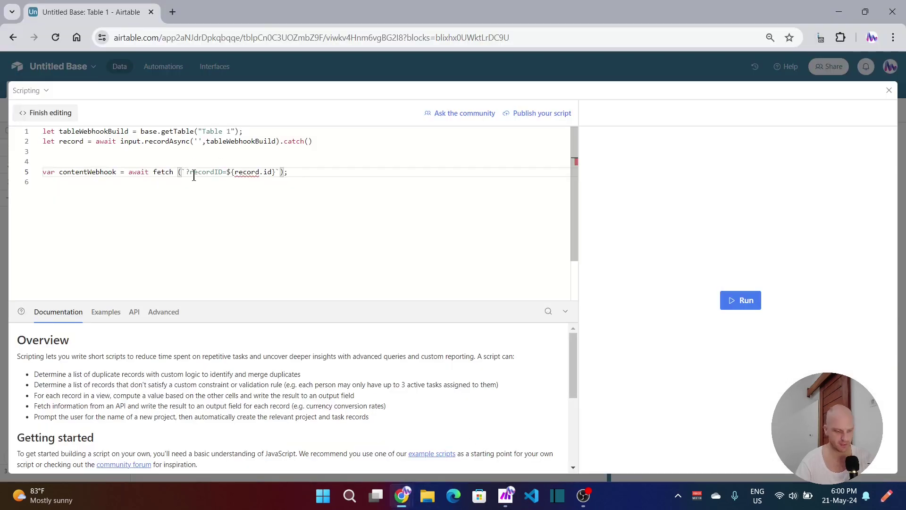
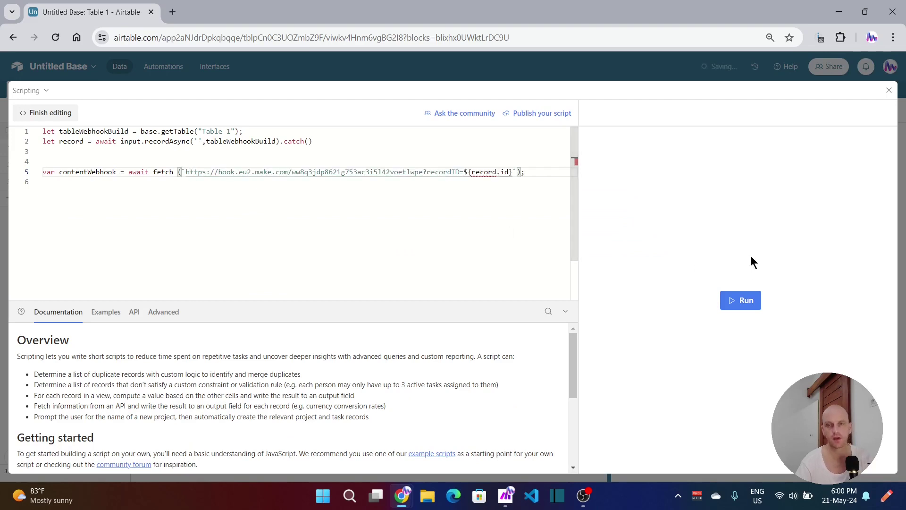
# Step: Confirm the webhook settings and run the Make scenario once, waiting for new data
pyautogui.click(493, 437)
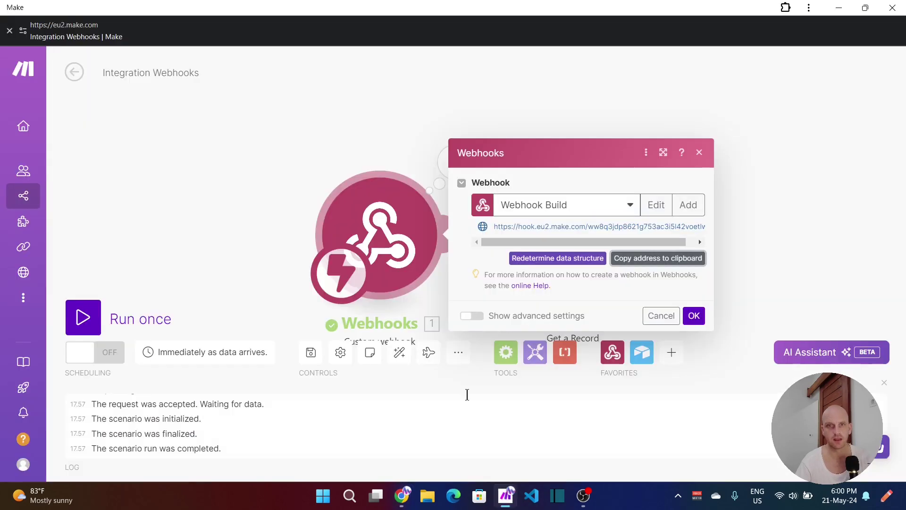
pyautogui.click(691, 309)
pyautogui.rightClick(389, 242)
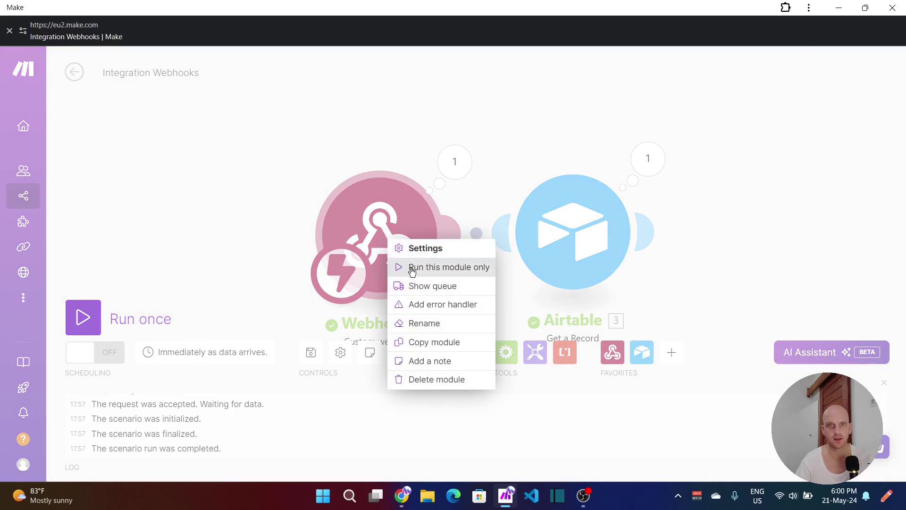
pyautogui.click(106, 315)
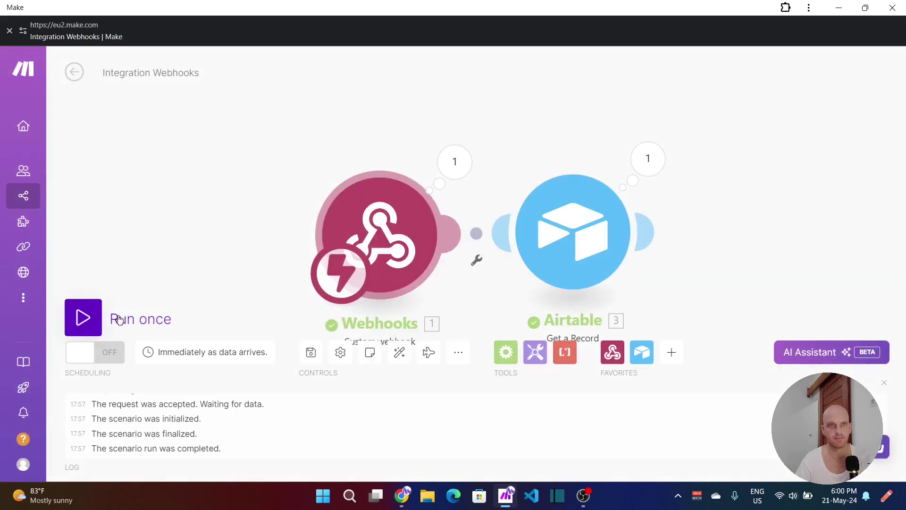
pyautogui.click(279, 361)
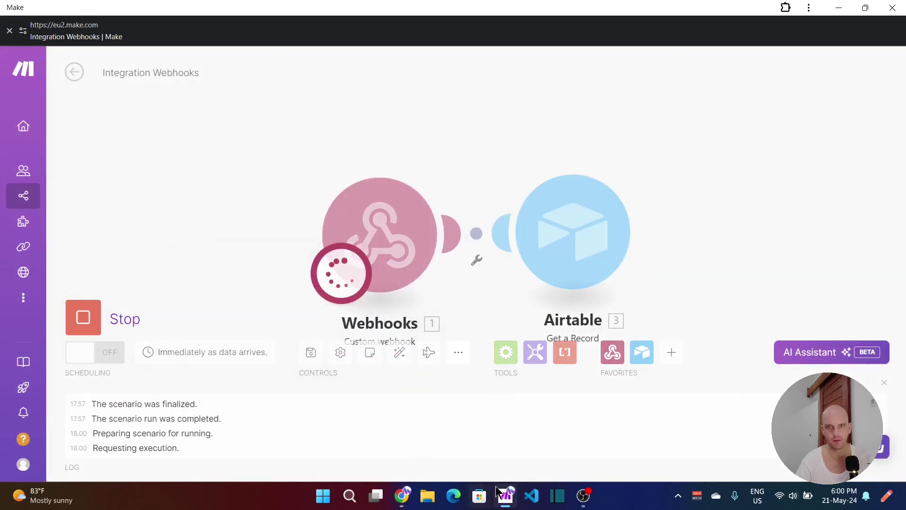
pyautogui.moveTo(404, 496)
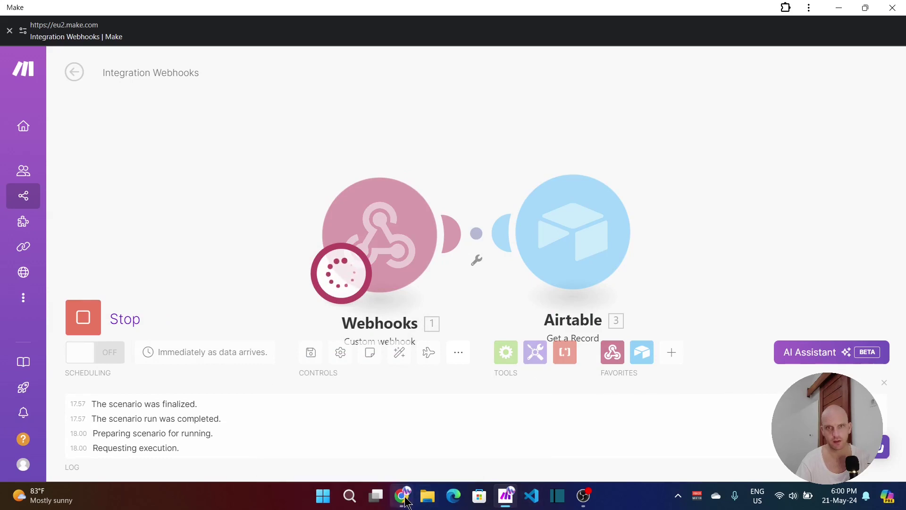
pyautogui.click(463, 437)
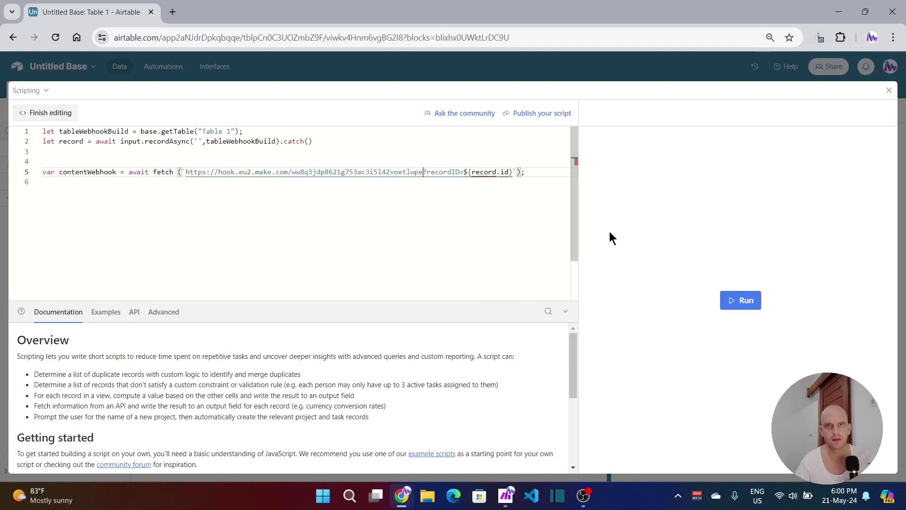
# Step: Run the webhook script, picking the Status record as its input
pyautogui.click(744, 302)
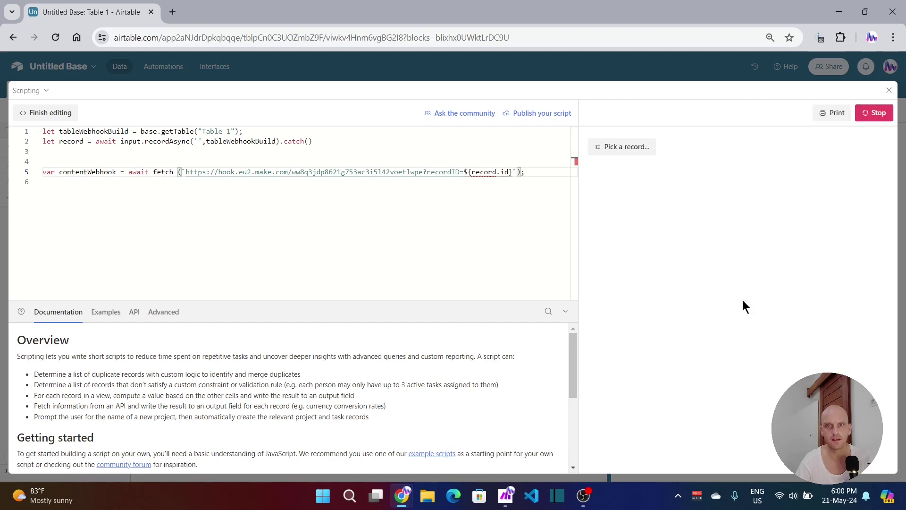
pyautogui.click(621, 147)
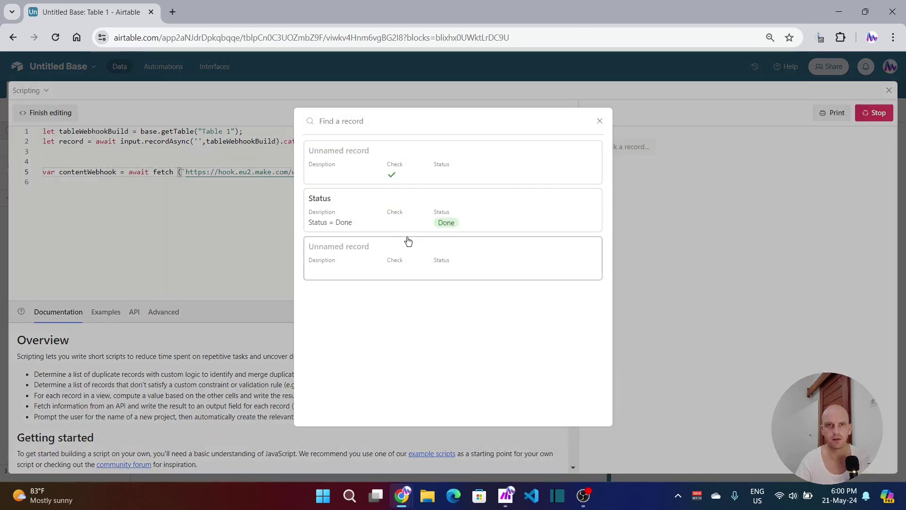
pyautogui.click(402, 220)
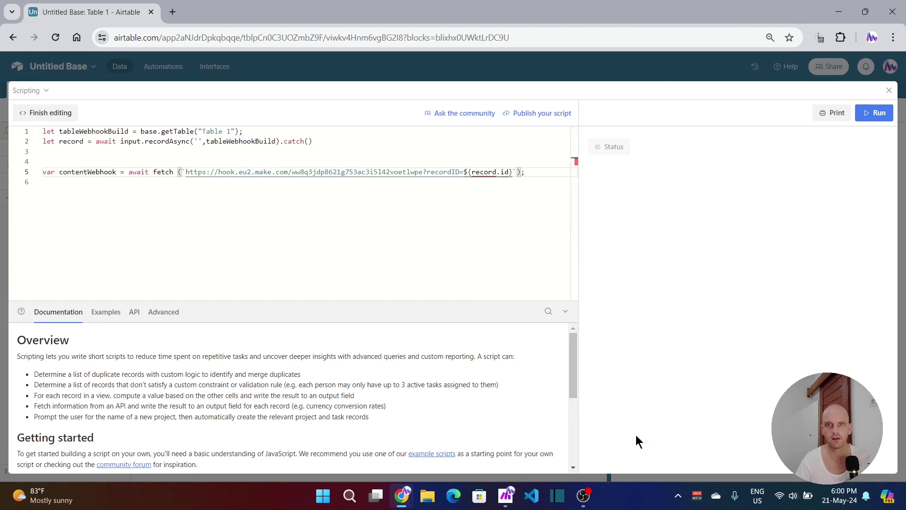
# Step: Check in Make that the Airtable step fetched the Status record marked Done
pyautogui.click(504, 496)
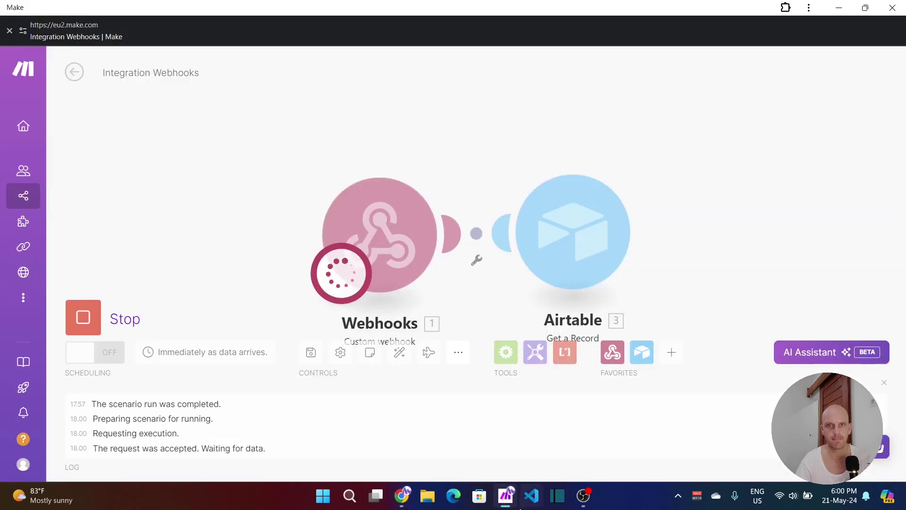
pyautogui.moveTo(410, 491)
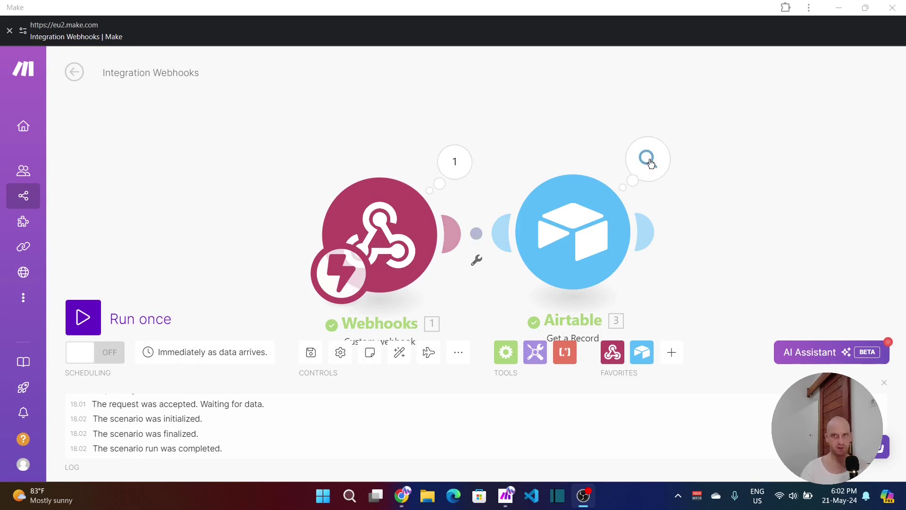
pyautogui.click(648, 158)
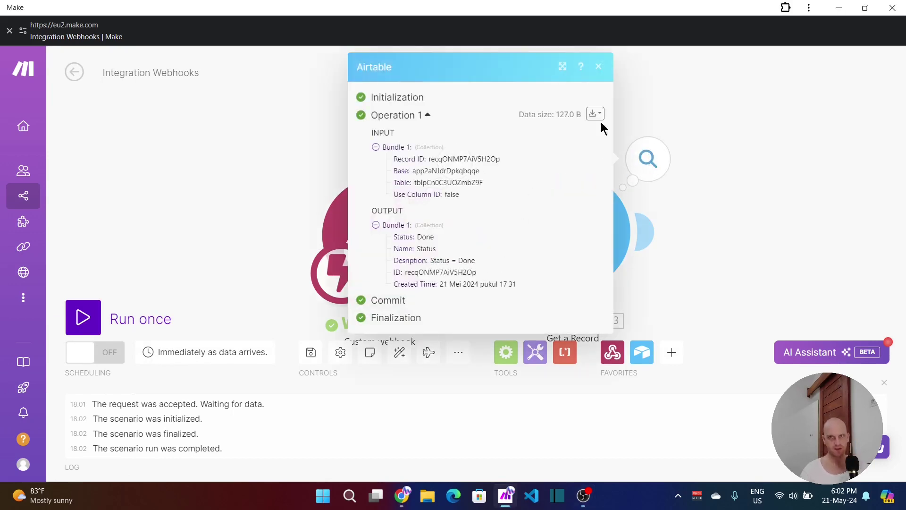
pyautogui.click(709, 160)
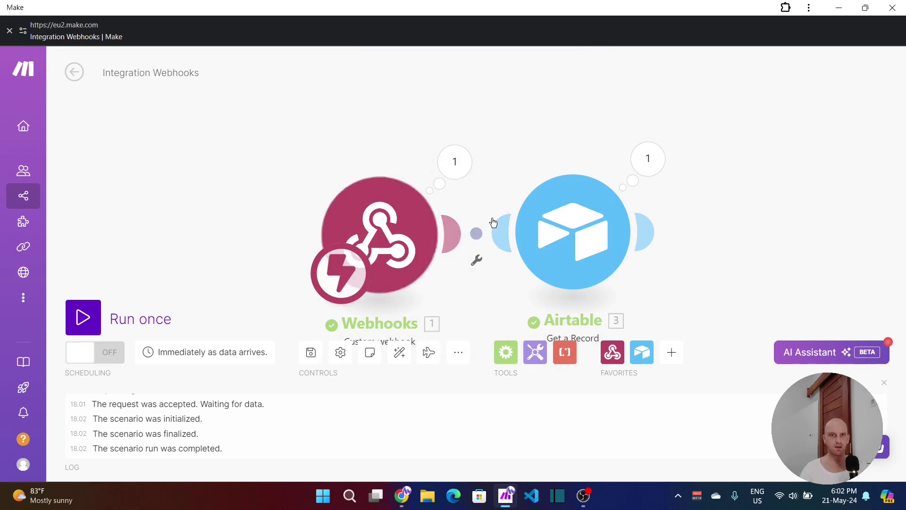
# Step: Minimize Make, close the scripting editor and extensions panel, and go to Interfaces
pyautogui.click(837, 10)
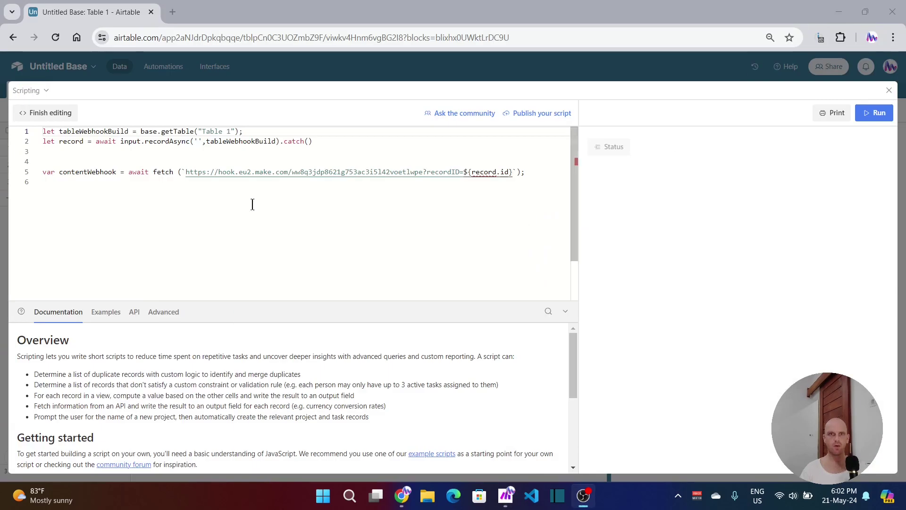
pyautogui.click(888, 91)
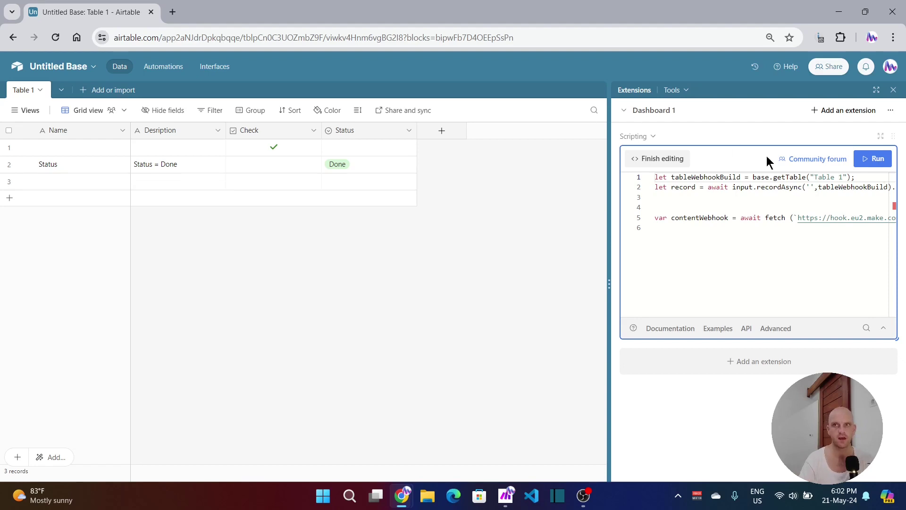
pyautogui.click(893, 91)
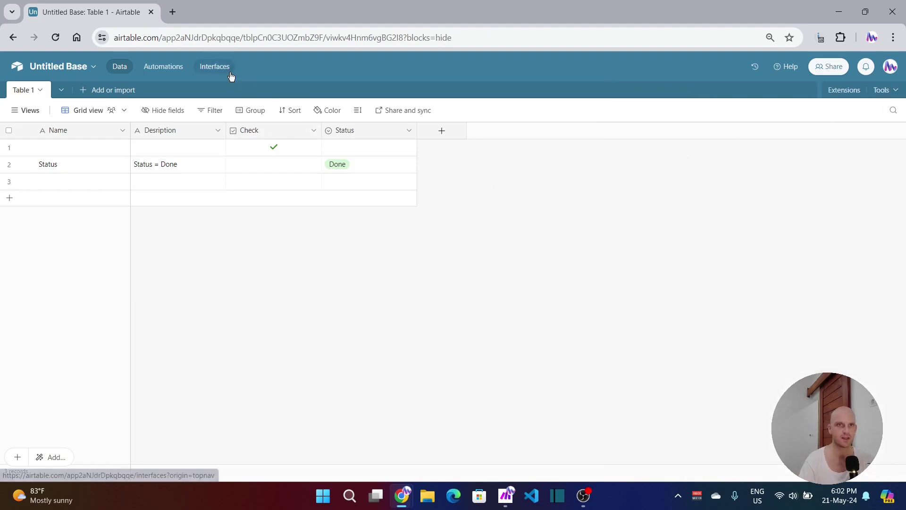
pyautogui.click(215, 66)
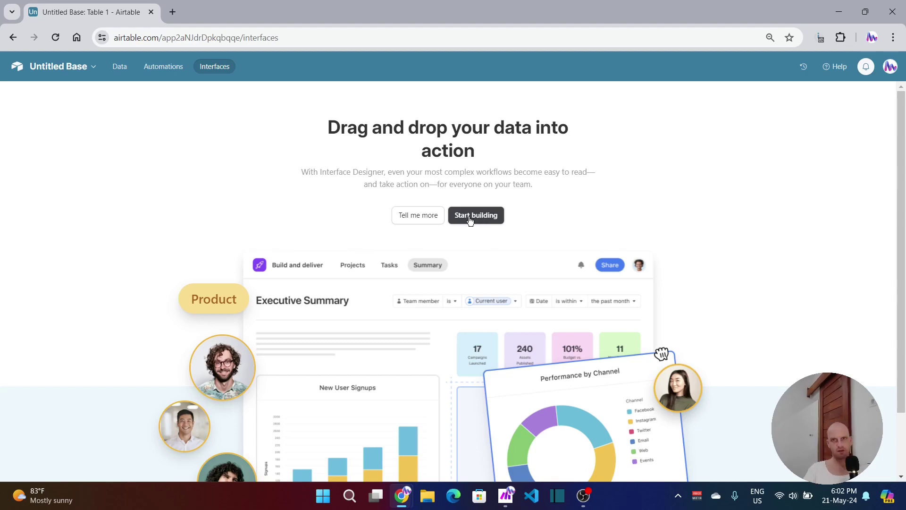
# Step: Start a new interface and choose the Blank layout for its page
pyautogui.click(470, 220)
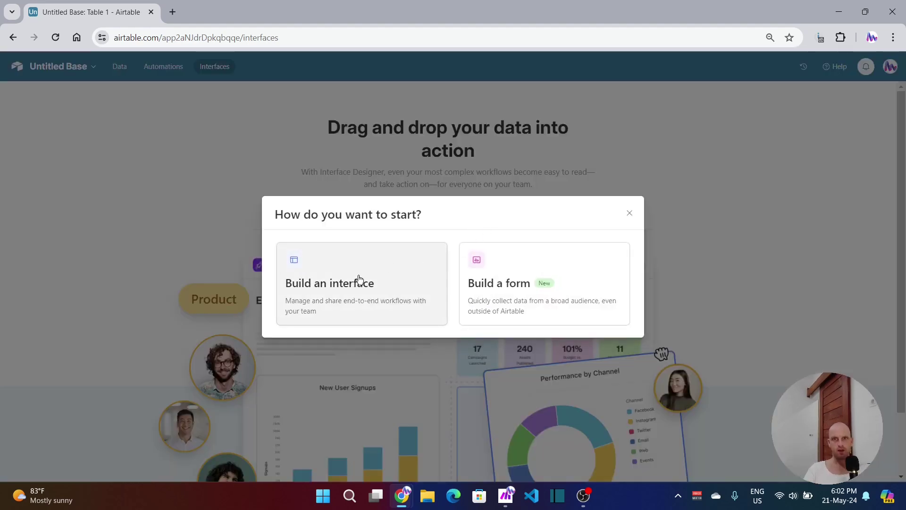
pyautogui.click(359, 278)
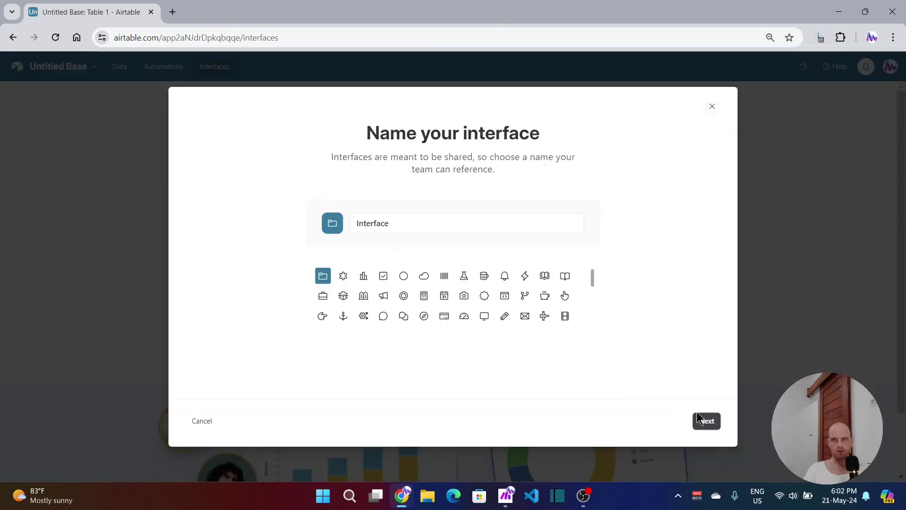
pyautogui.click(706, 421)
pyautogui.scroll(-2, 308, 389)
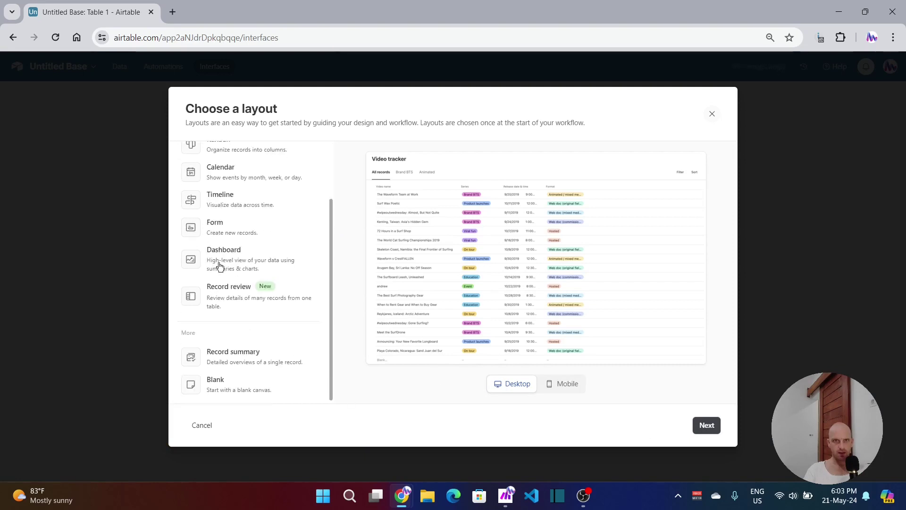
pyautogui.click(229, 384)
# Step: Add a Table 1 record picker with Name and Description fields side by side below it
pyautogui.click(706, 424)
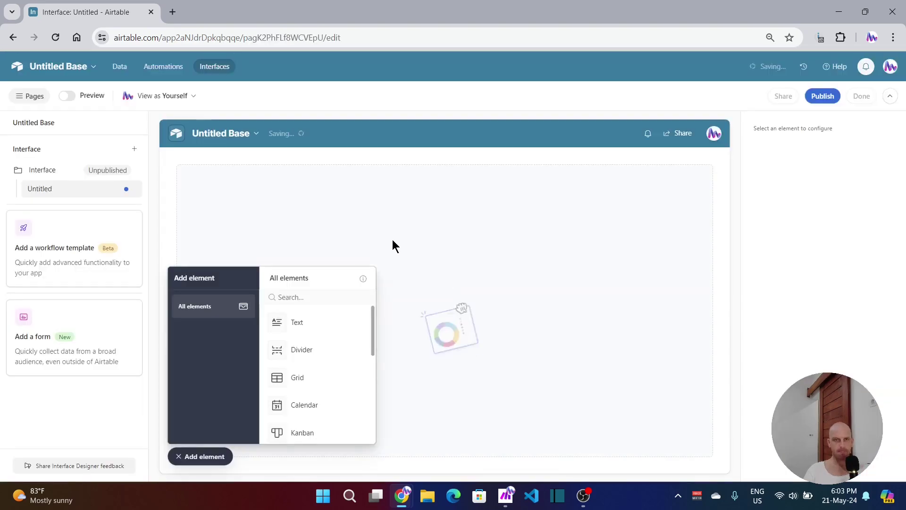
pyautogui.scroll(-5, 292, 333)
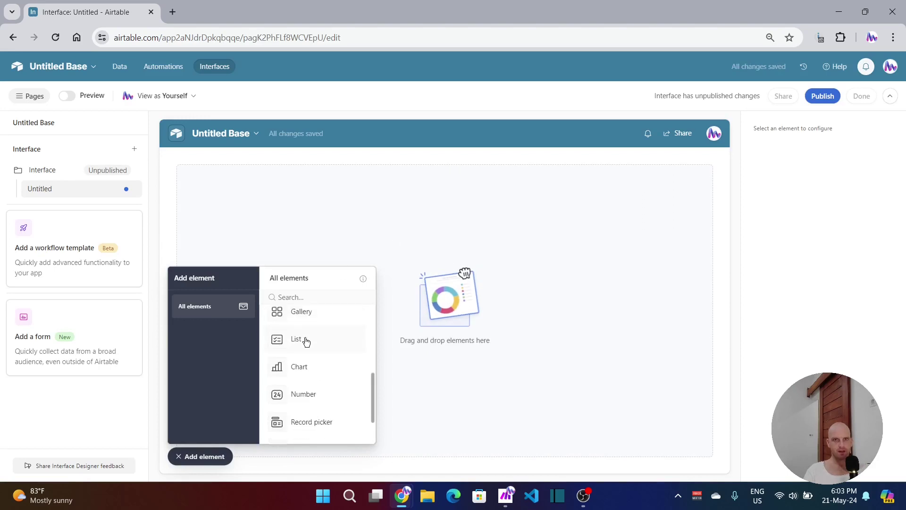
pyautogui.moveTo(306, 374); pyautogui.dragTo(461, 181)
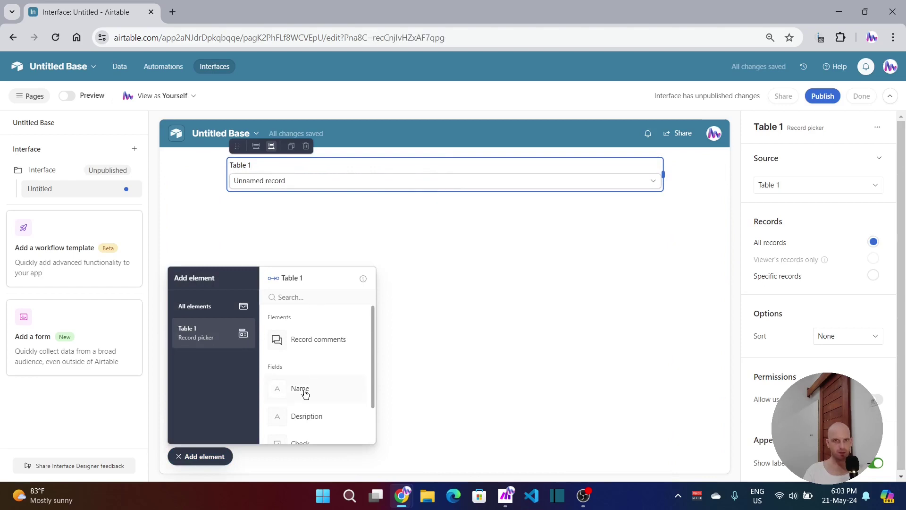
pyautogui.moveTo(304, 393); pyautogui.dragTo(308, 244)
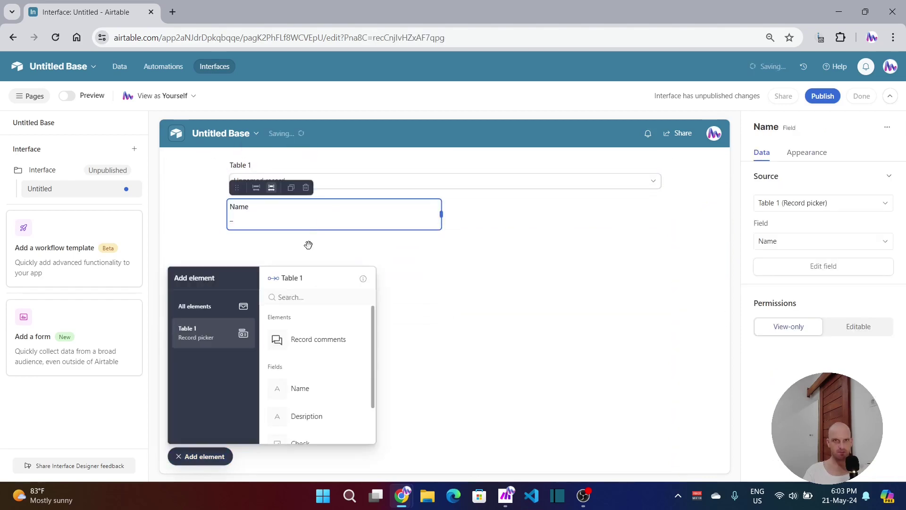
pyautogui.click(305, 416)
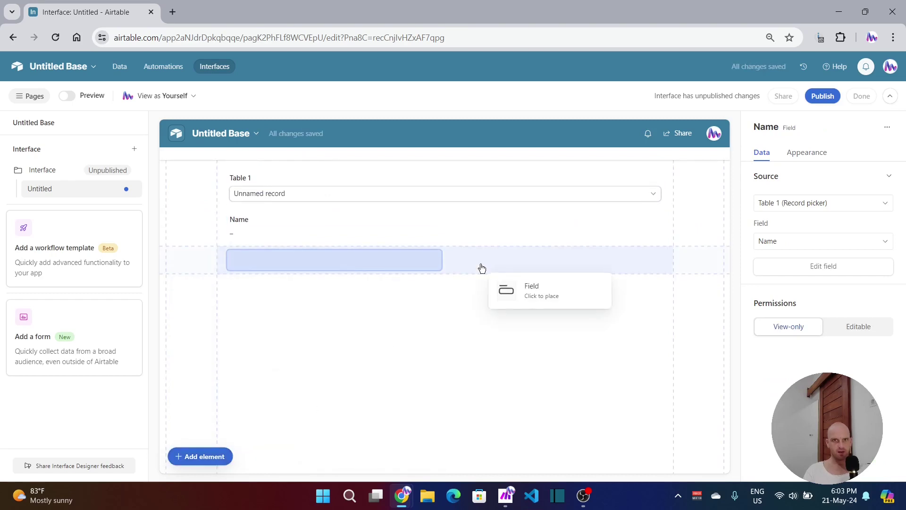
pyautogui.click(516, 222)
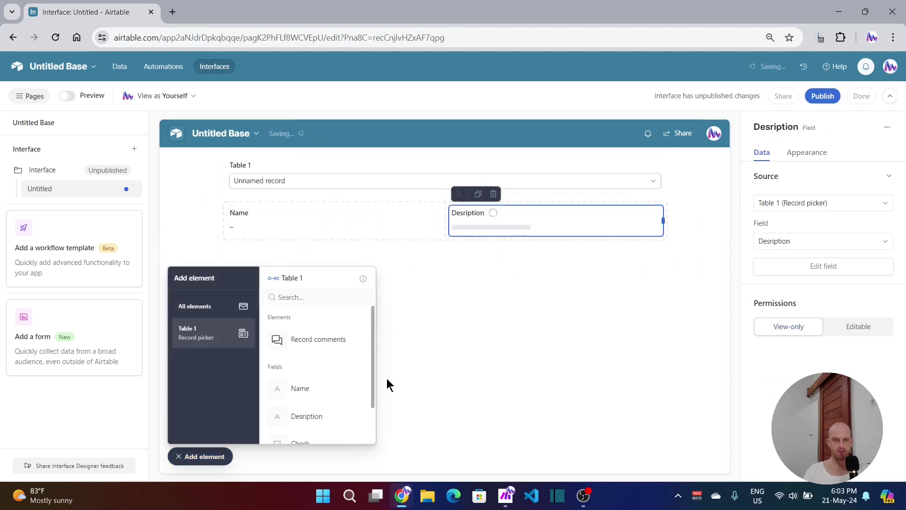
# Step: Choose the Button element from the full element list
pyautogui.click(189, 305)
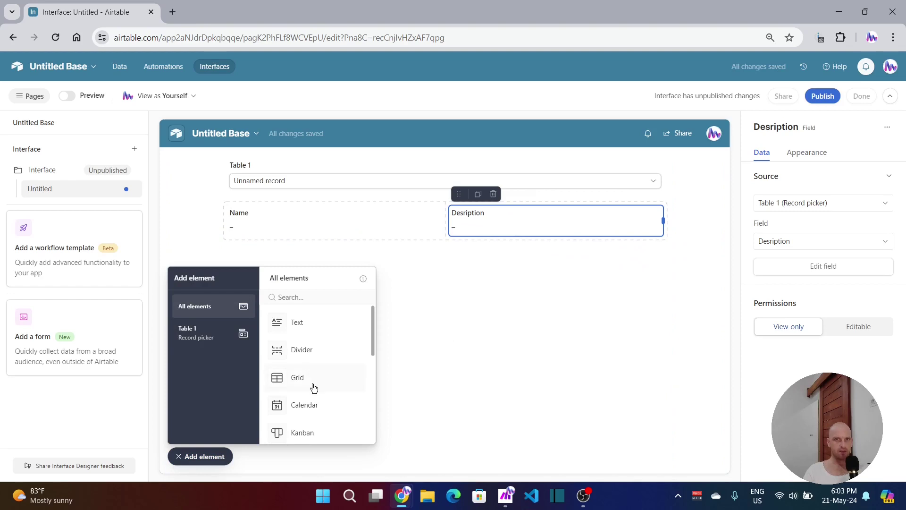
pyautogui.scroll(-3, 313, 385)
pyautogui.scroll(-2, 312, 384)
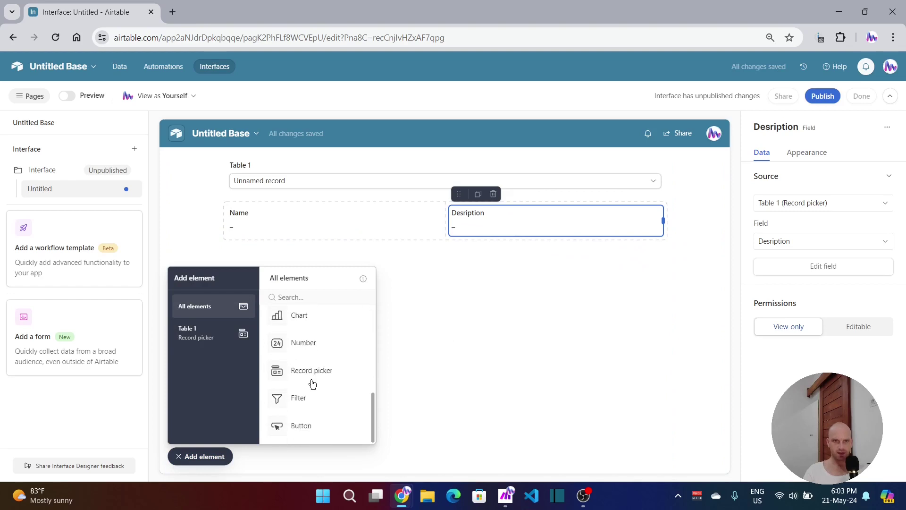
pyautogui.click(298, 427)
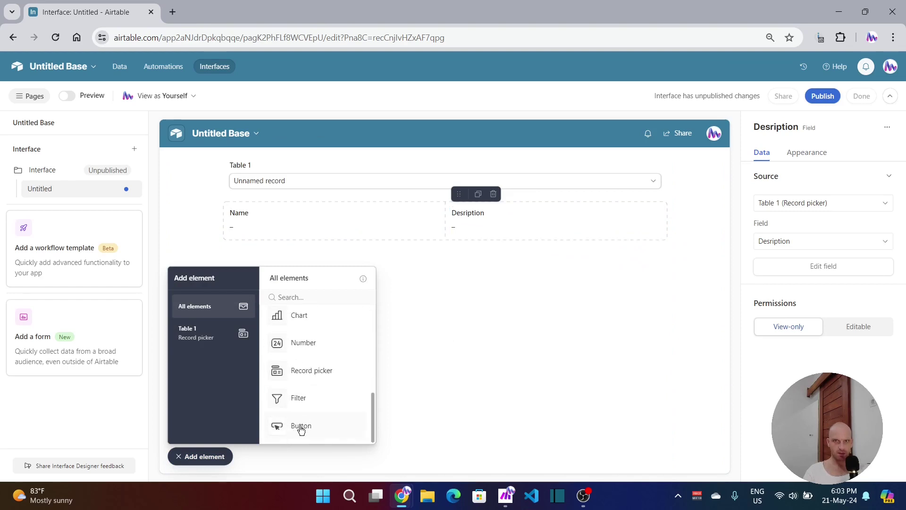
# Step: Place a widened button below the fields and set its action to Run automation
pyautogui.click(265, 276)
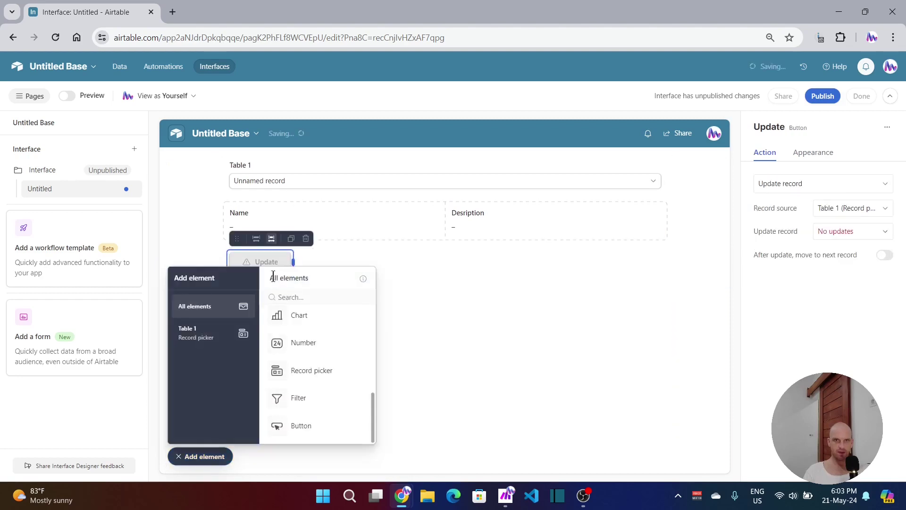
pyautogui.moveTo(296, 262); pyautogui.dragTo(408, 261)
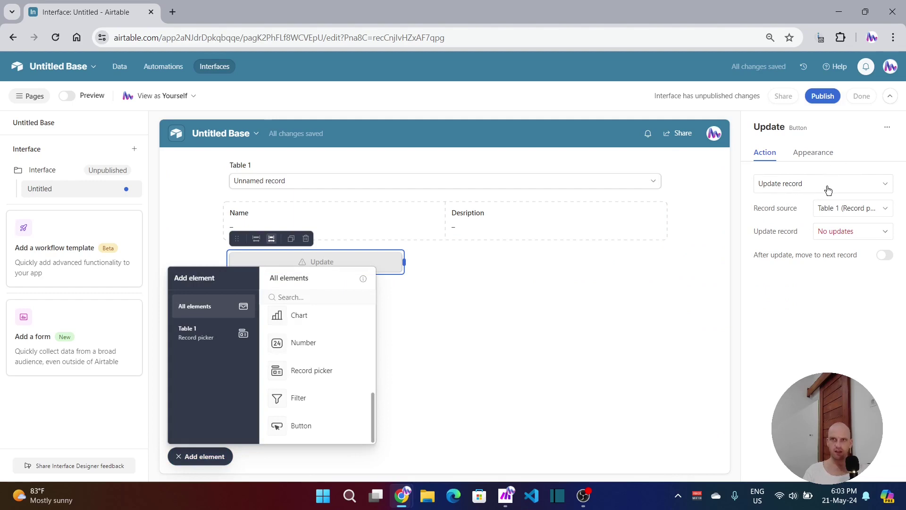
pyautogui.click(813, 187)
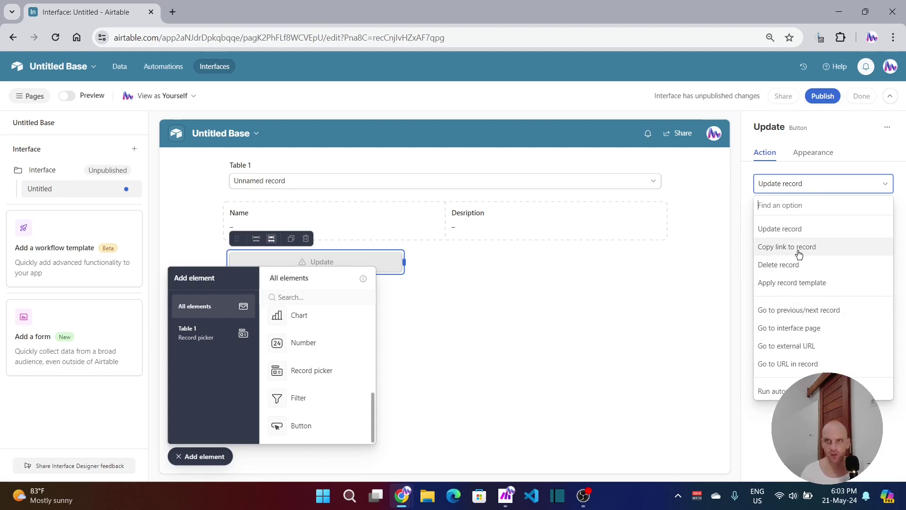
pyautogui.click(776, 391)
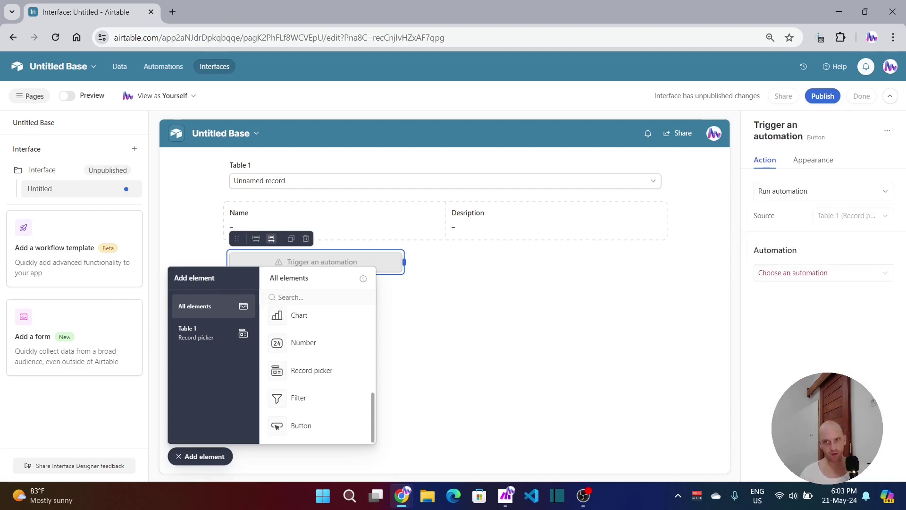
pyautogui.click(815, 274)
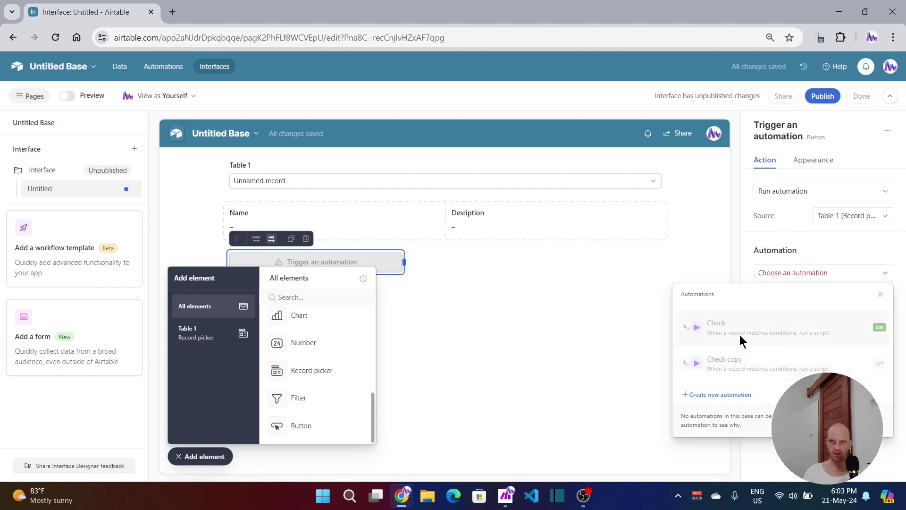
# Step: Create a new automation named Interface Webhook for the button, then go back to the base
pyautogui.click(709, 396)
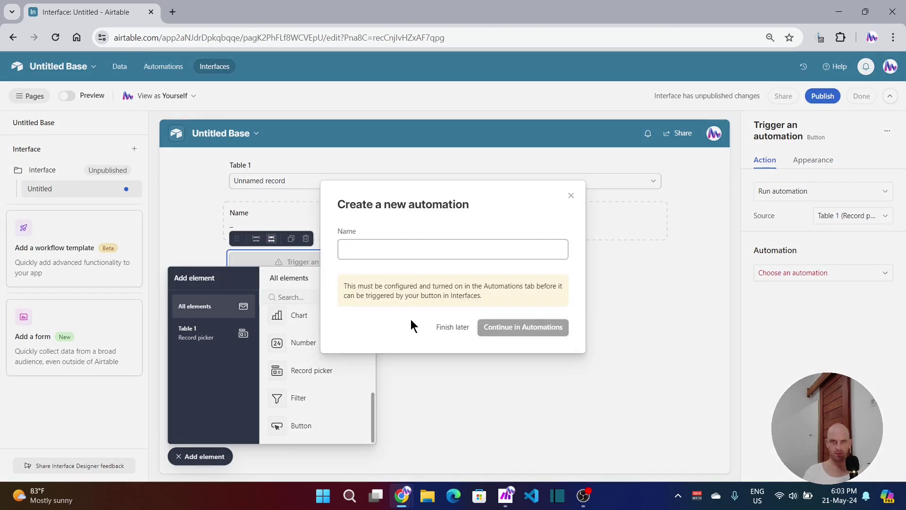
pyautogui.click(381, 246)
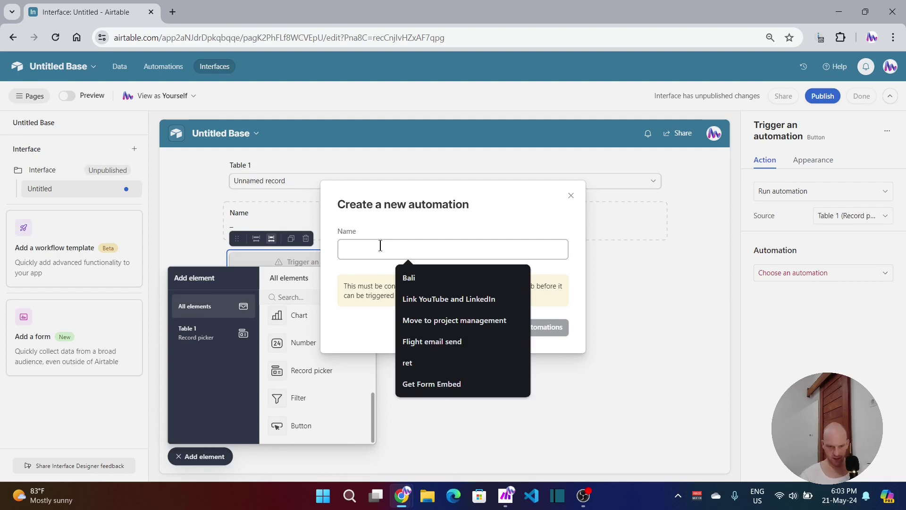
pyautogui.write('Interface')
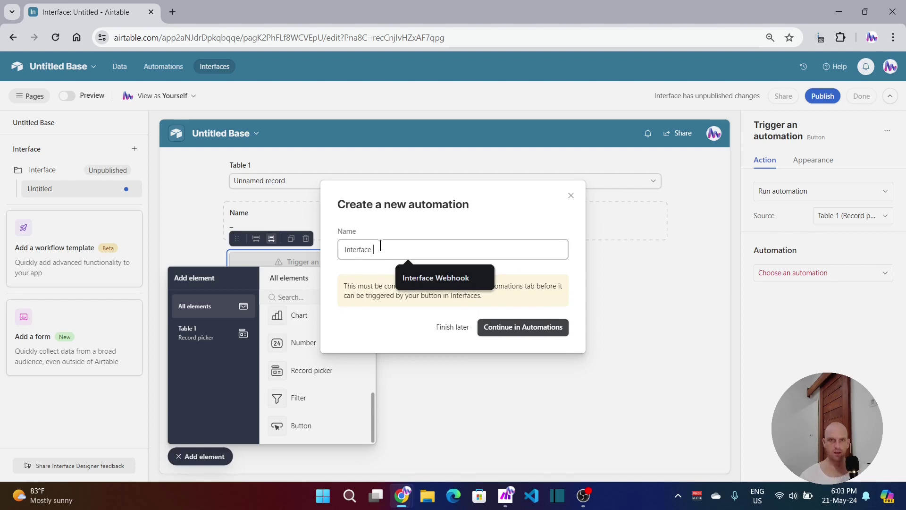
pyautogui.click(423, 277)
pyautogui.click(533, 332)
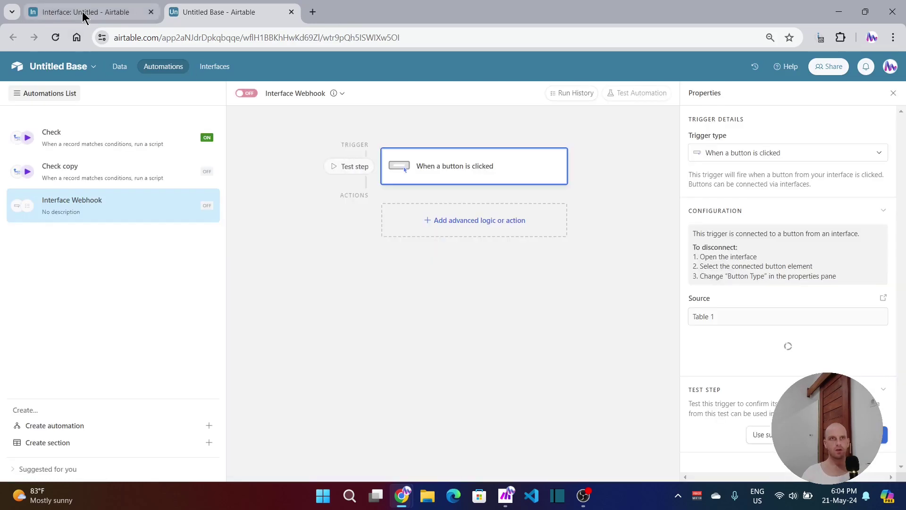
pyautogui.click(84, 18)
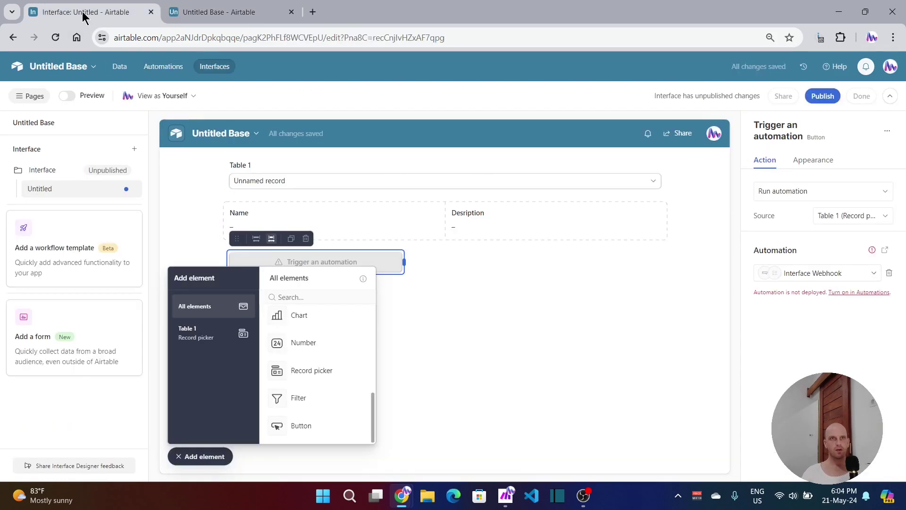
pyautogui.click(120, 67)
# Step: Copy the Check copy automation's script, then add an action to the Interface Webhook automation
pyautogui.click(164, 67)
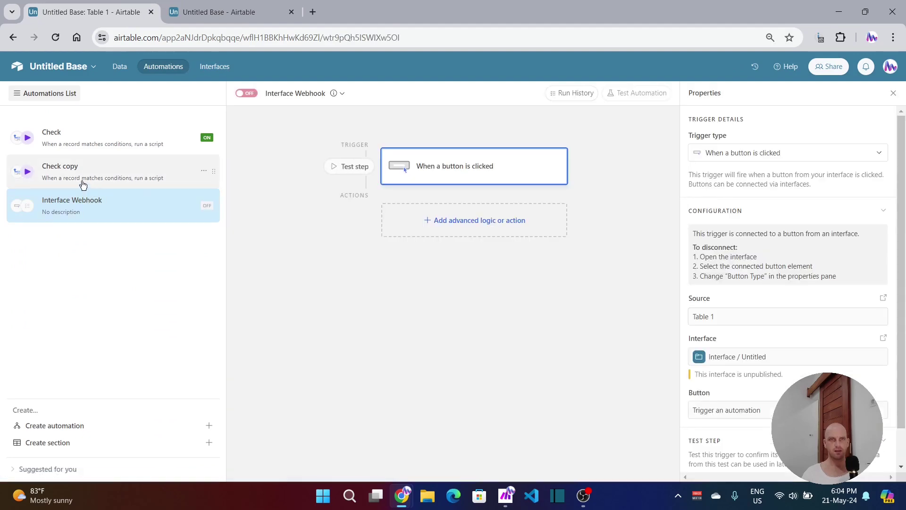
pyautogui.click(98, 174)
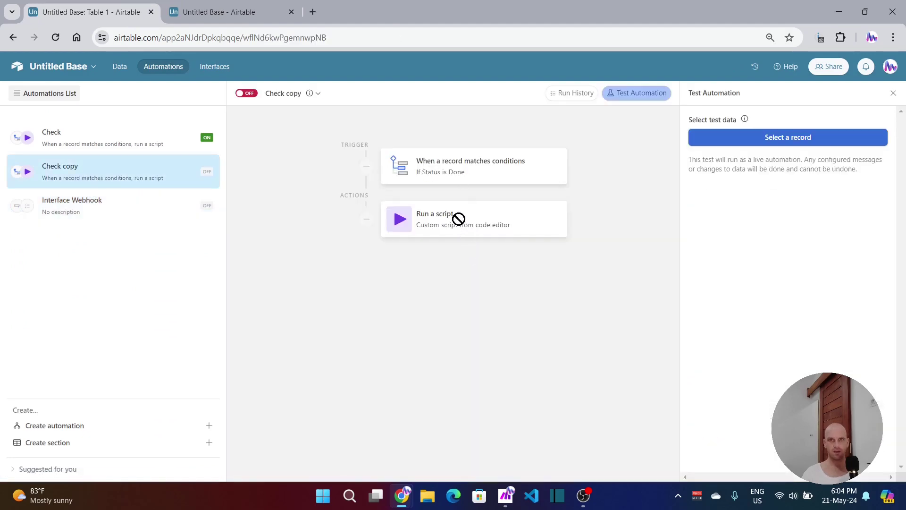
pyautogui.click(643, 94)
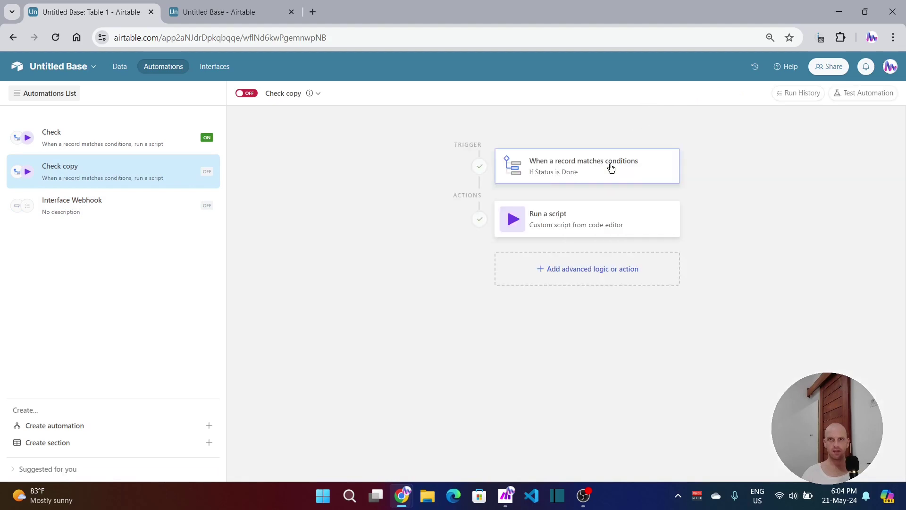
pyautogui.click(572, 219)
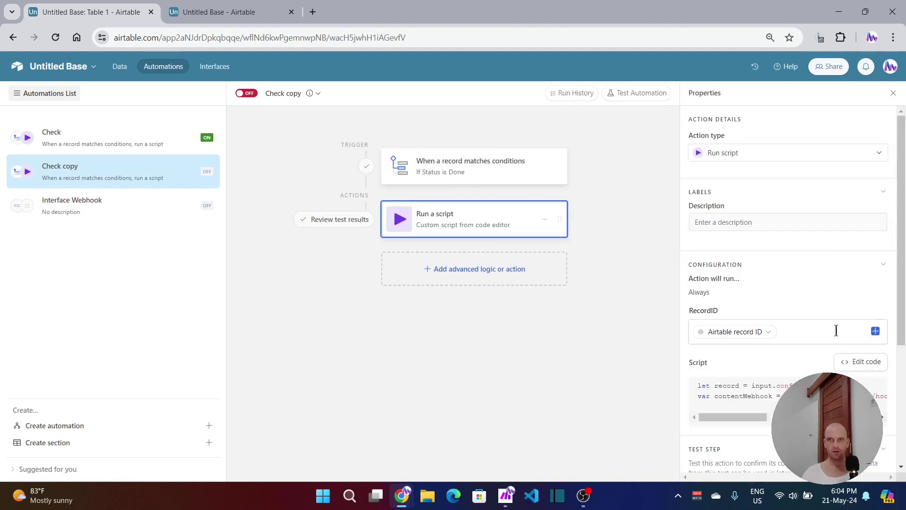
pyautogui.click(857, 367)
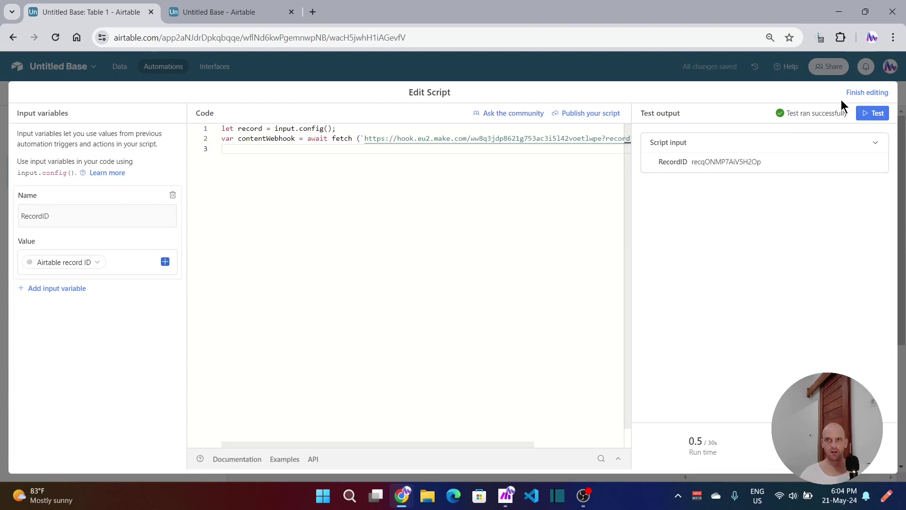
pyautogui.click(865, 93)
pyautogui.click(239, 12)
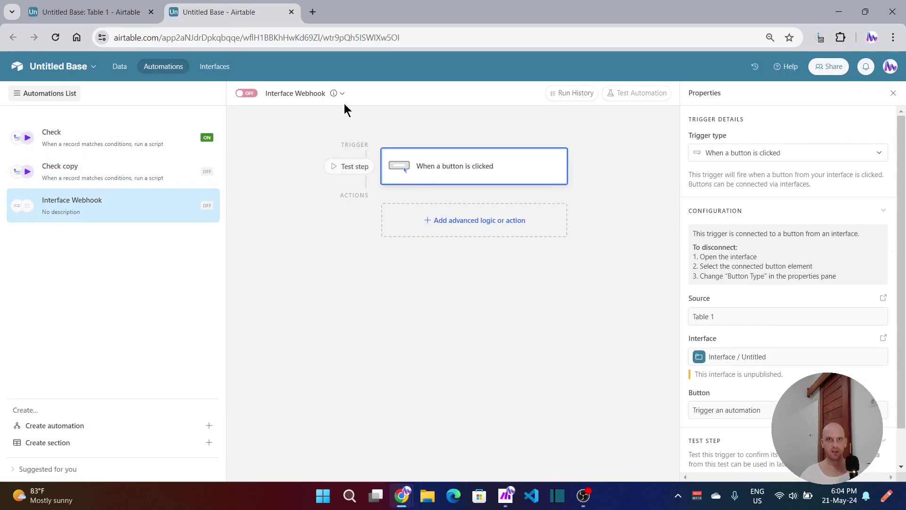
pyautogui.click(472, 229)
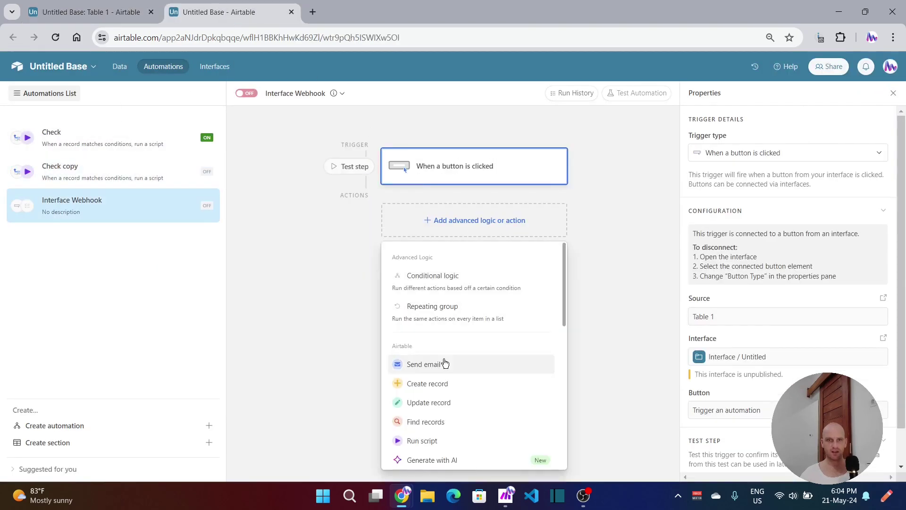
# Step: Add a Run script action and replace its starter code with the copied webhook script
pyautogui.click(427, 443)
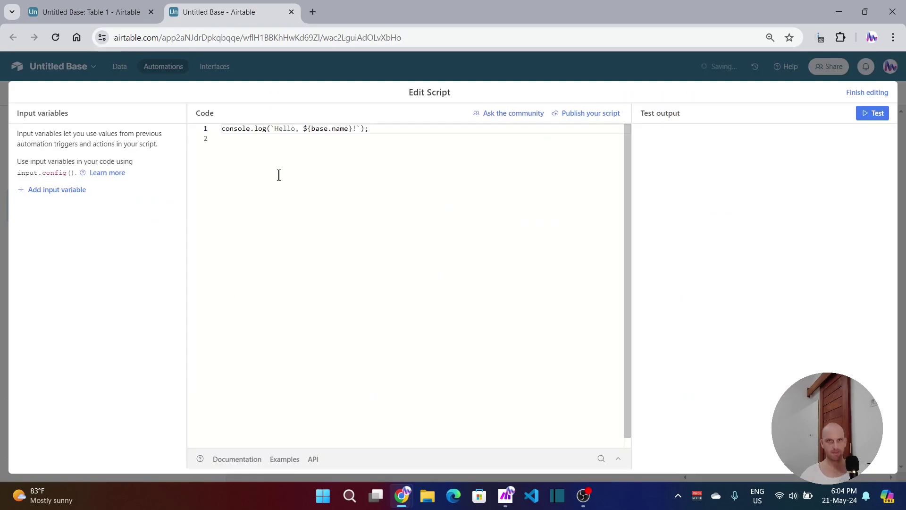
pyautogui.hotkey('ctrl', 'a')
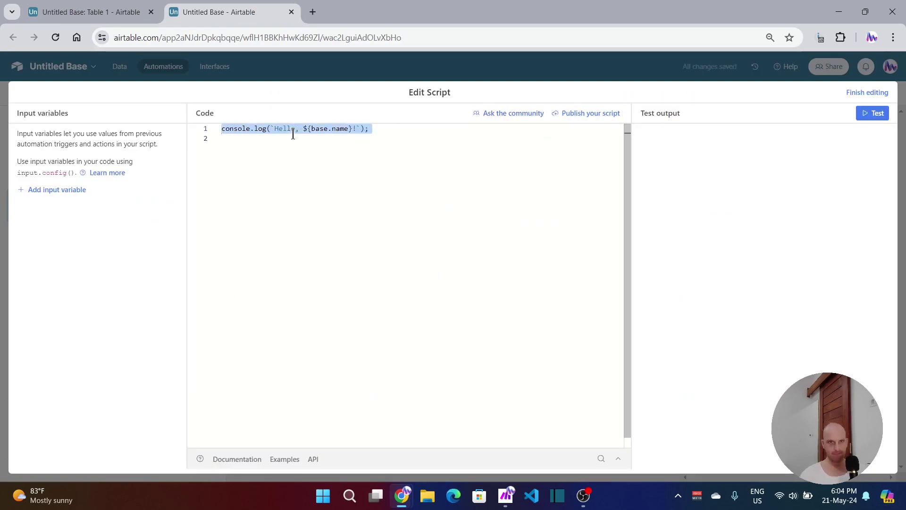
pyautogui.hotkey('ctrl', 'v')
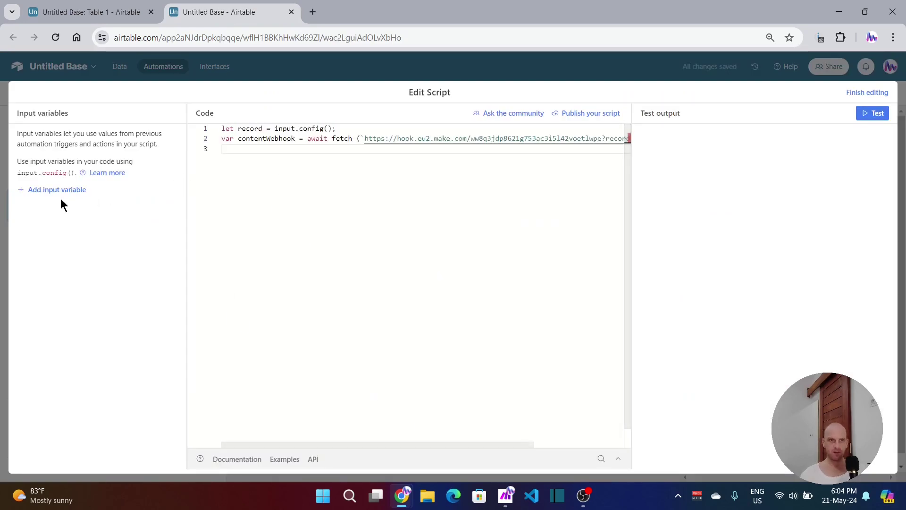
# Step: Add a RecordID input variable set to the Airtable record ID
pyautogui.click(44, 190)
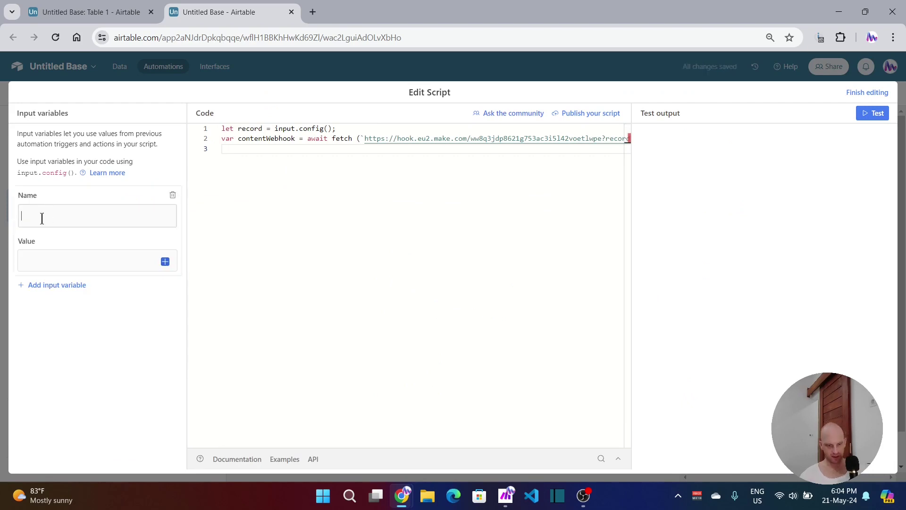
pyautogui.write('Record')
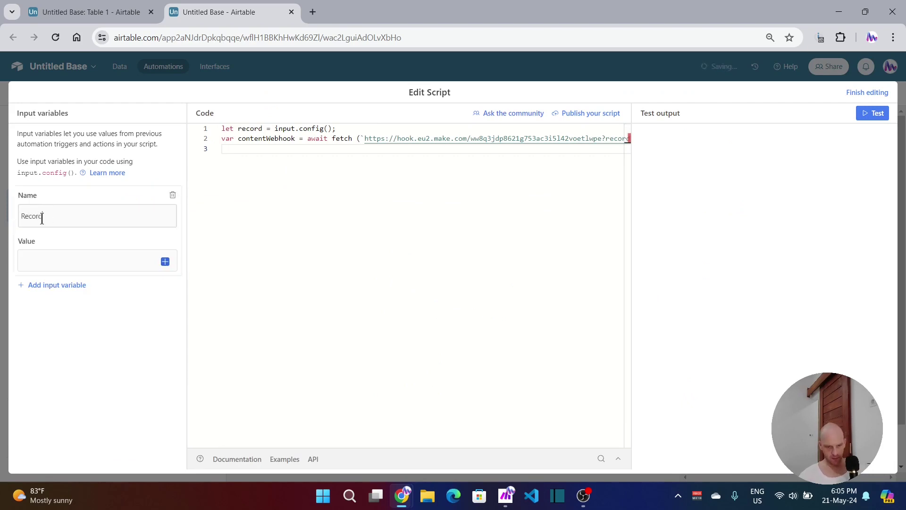
pyautogui.write('ID')
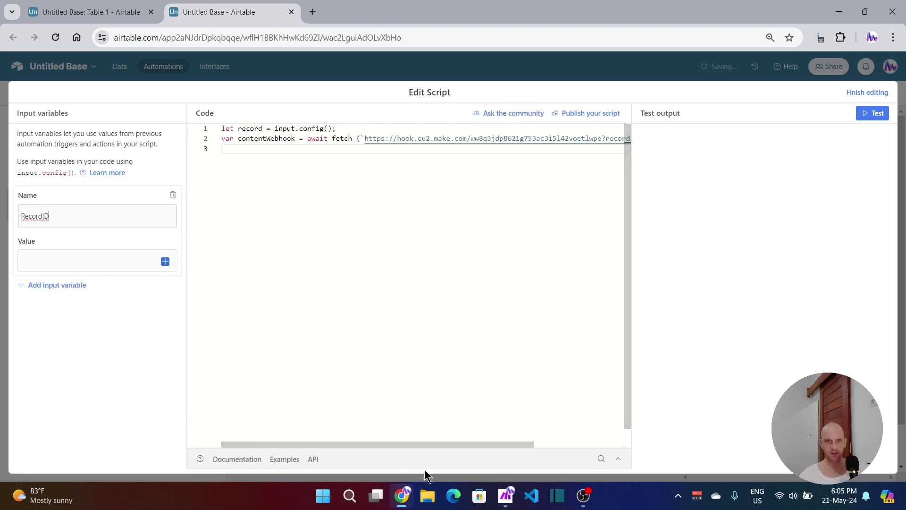
pyautogui.moveTo(438, 442); pyautogui.dragTo(530, 442)
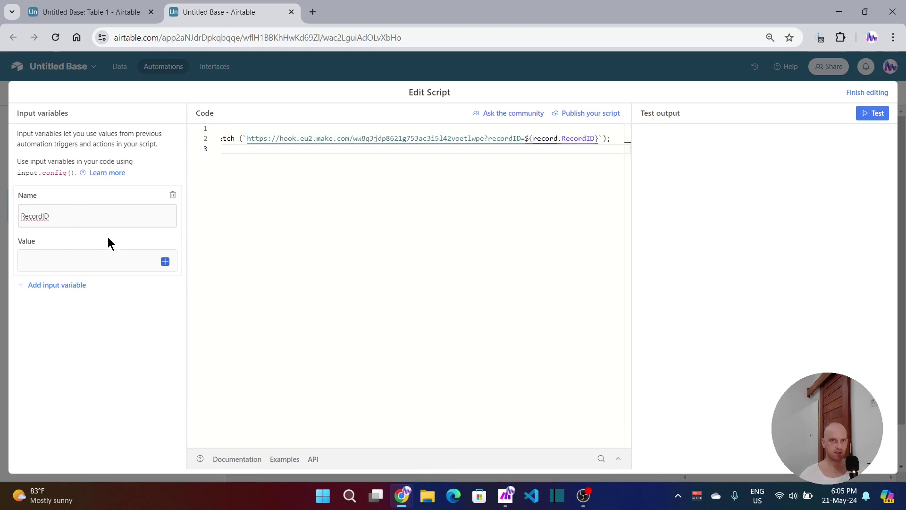
pyautogui.click(165, 262)
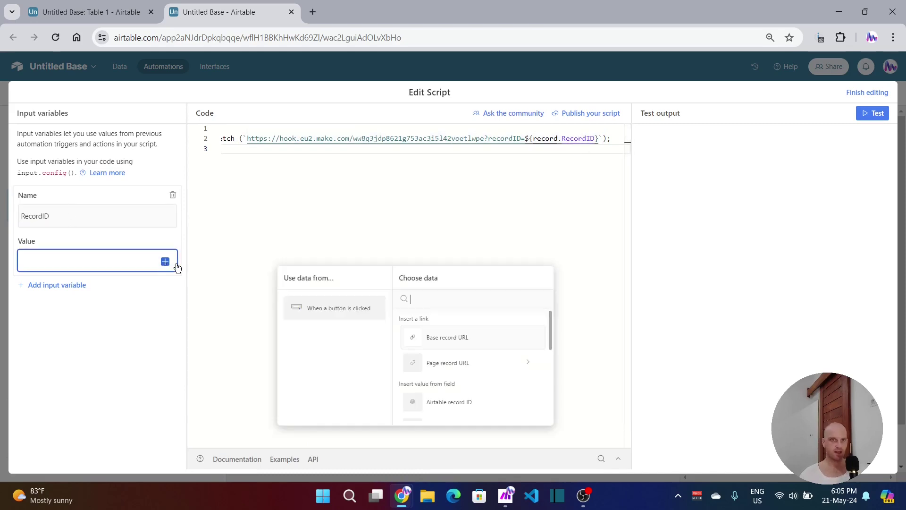
pyautogui.click(433, 404)
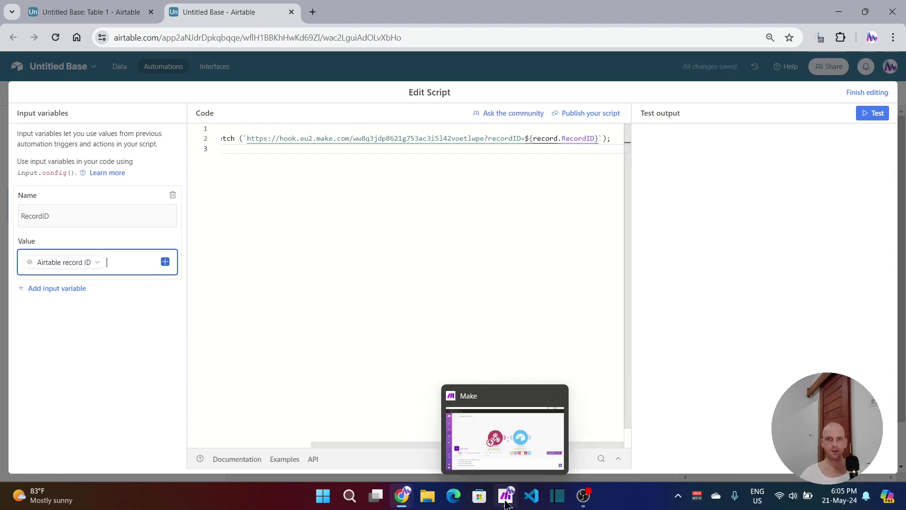
pyautogui.click(853, 92)
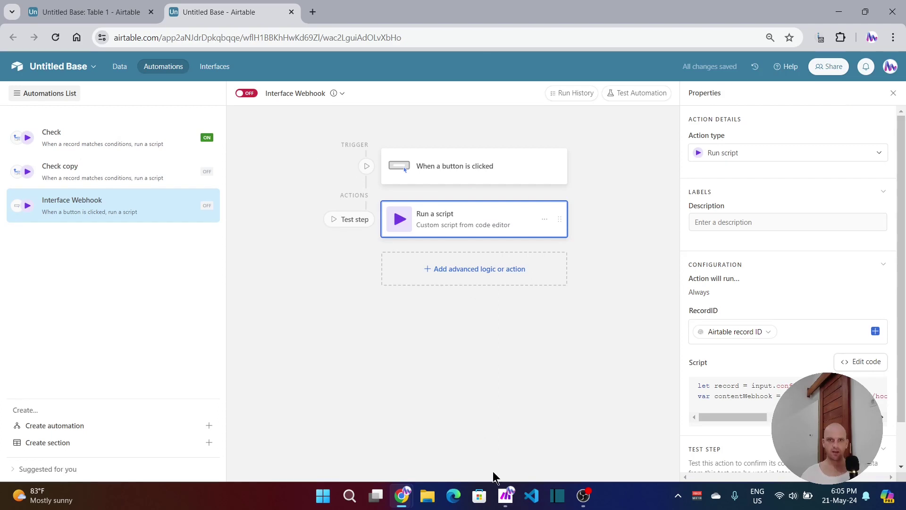
# Step: Run the Make scenario once, waiting for new webhook data, then bring Airtable back to the front
pyautogui.click(506, 496)
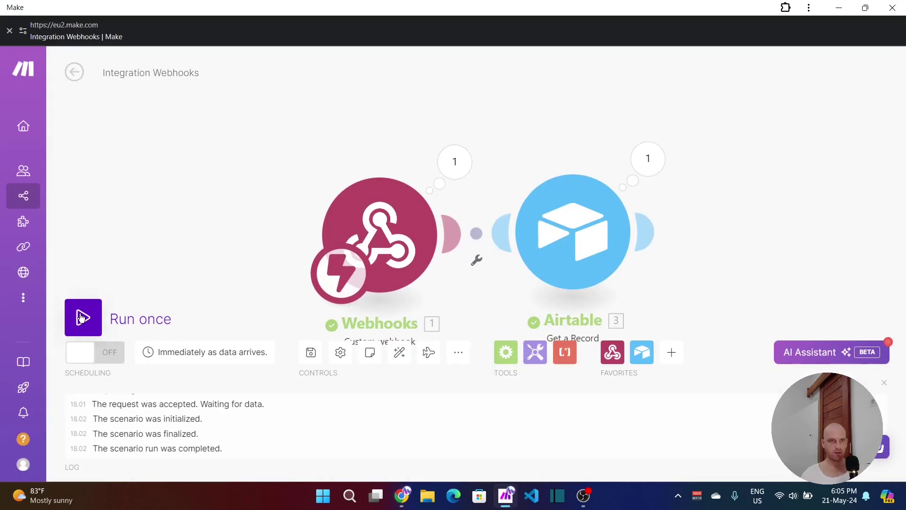
pyautogui.click(82, 317)
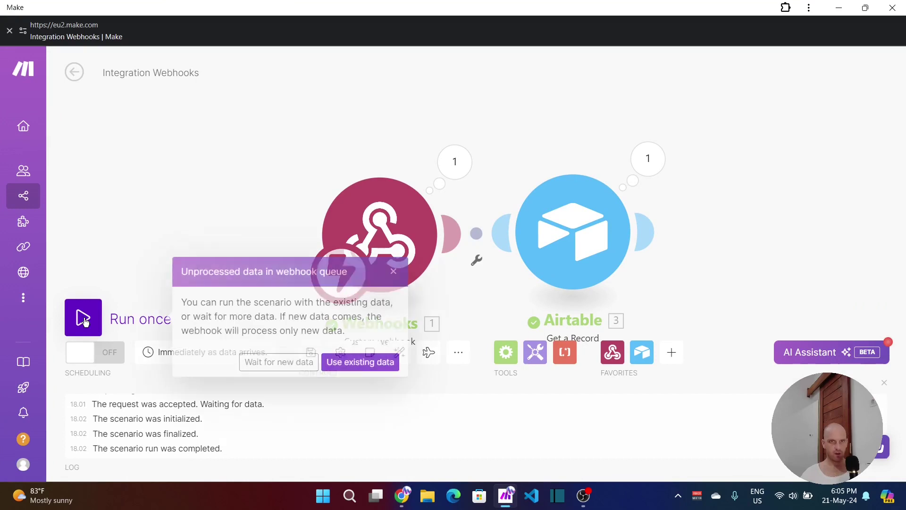
pyautogui.click(270, 362)
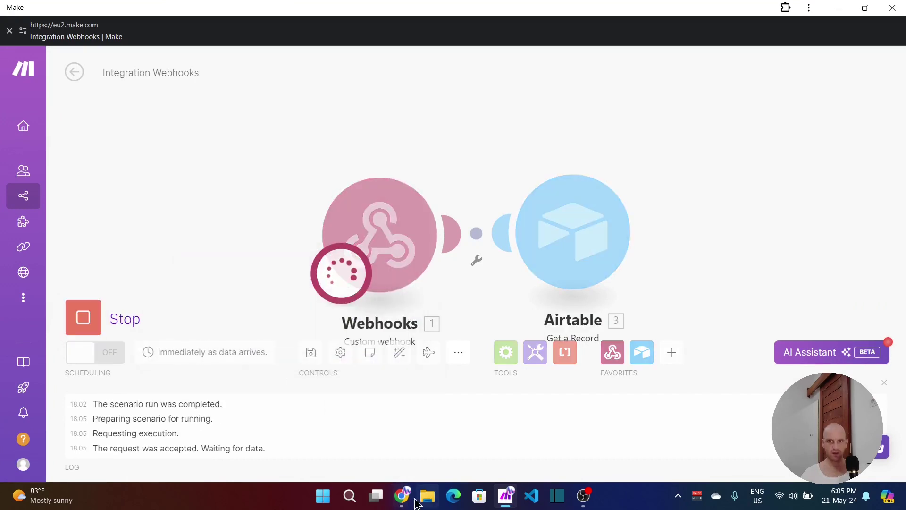
pyautogui.moveTo(401, 495)
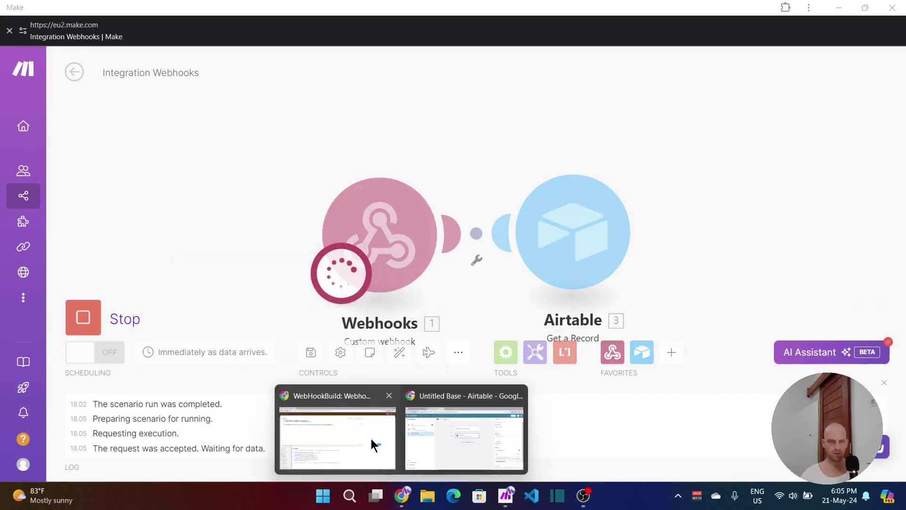
pyautogui.click(439, 437)
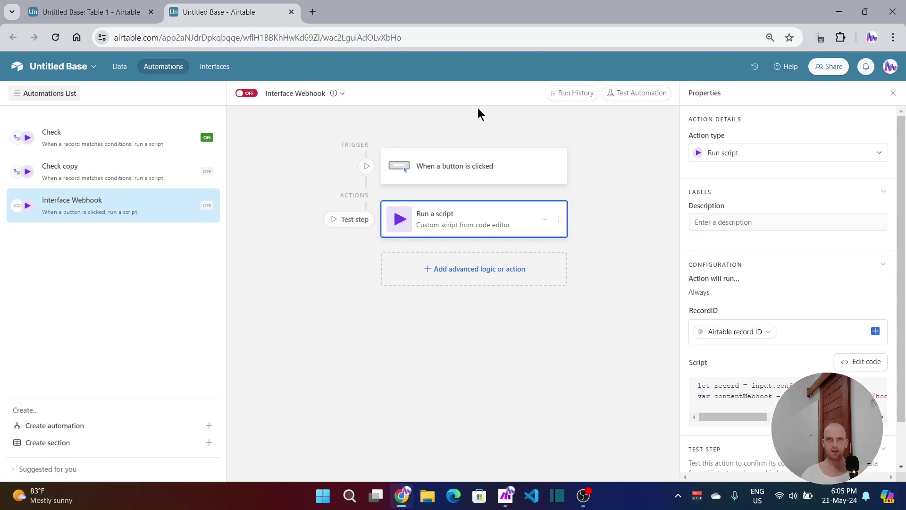
# Step: In the interface designer, leave the automation off for now and pick the Status record in the Table 1 record picker
pyautogui.click(101, 12)
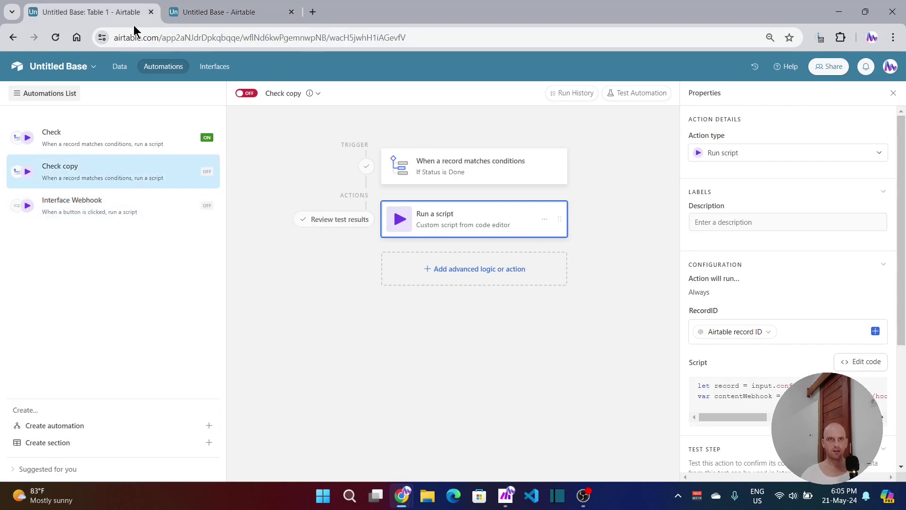
pyautogui.click(213, 67)
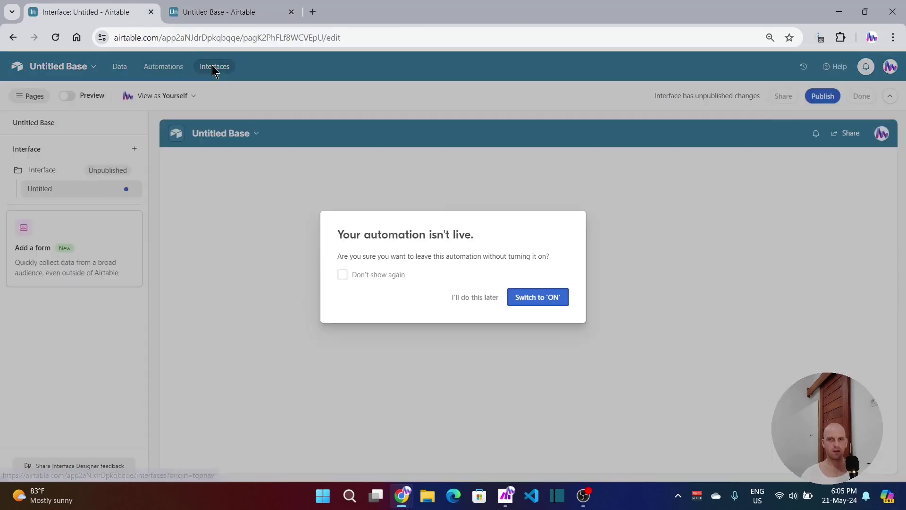
pyautogui.click(469, 297)
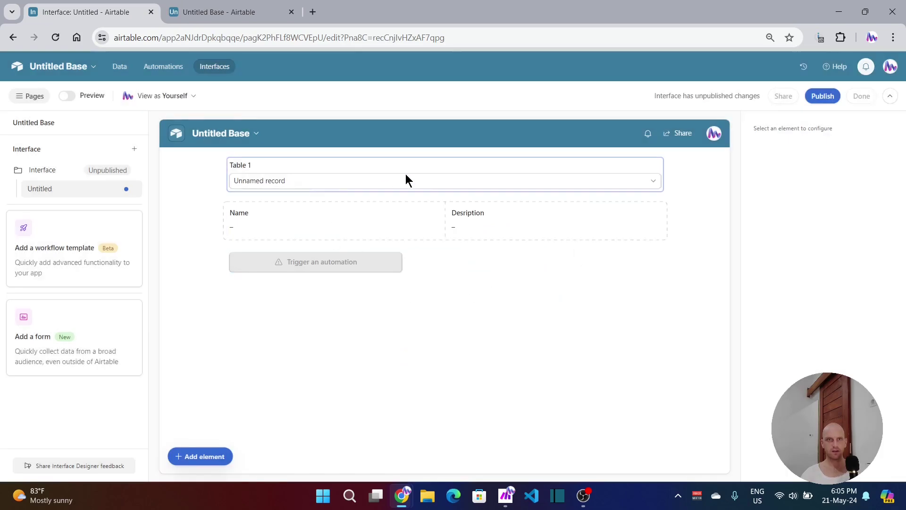
pyautogui.click(384, 183)
pyautogui.click(384, 183)
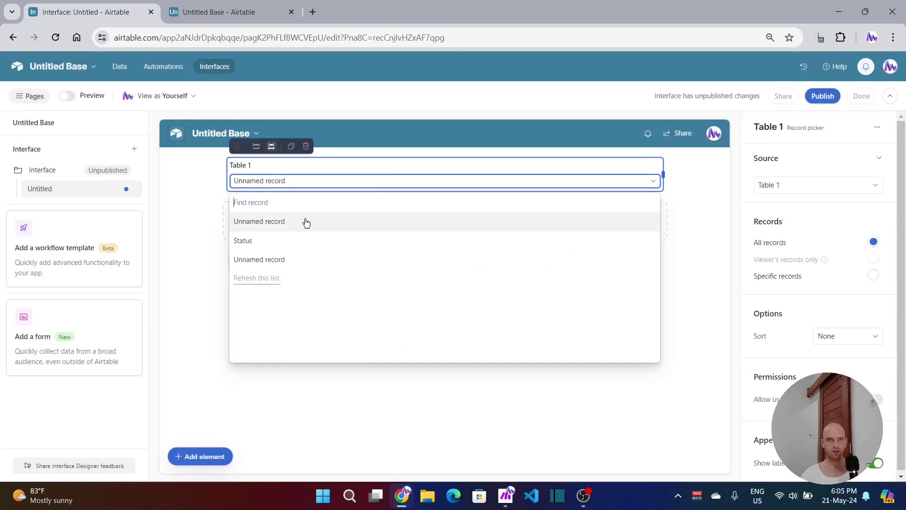
pyautogui.click(251, 241)
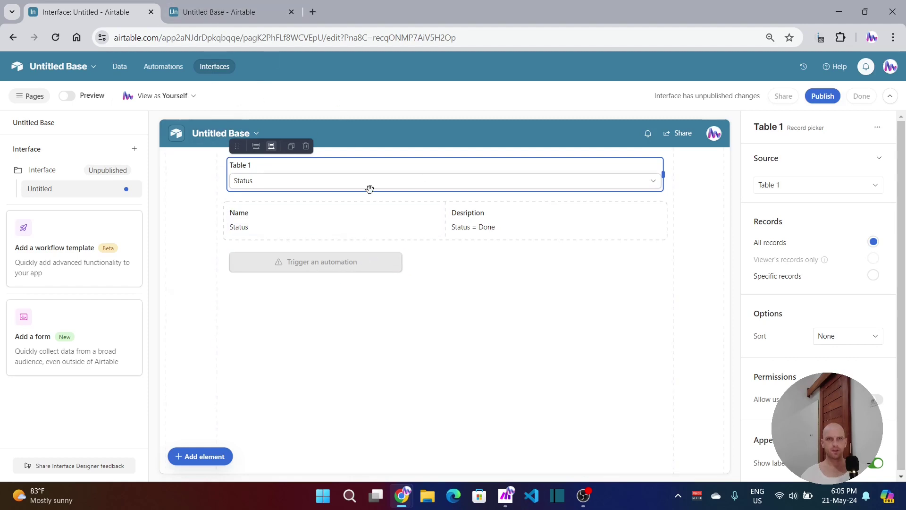
# Step: Turn on the undeployed Interface Webhook automation behind the interface button, then return to the interface designer
pyautogui.click(334, 265)
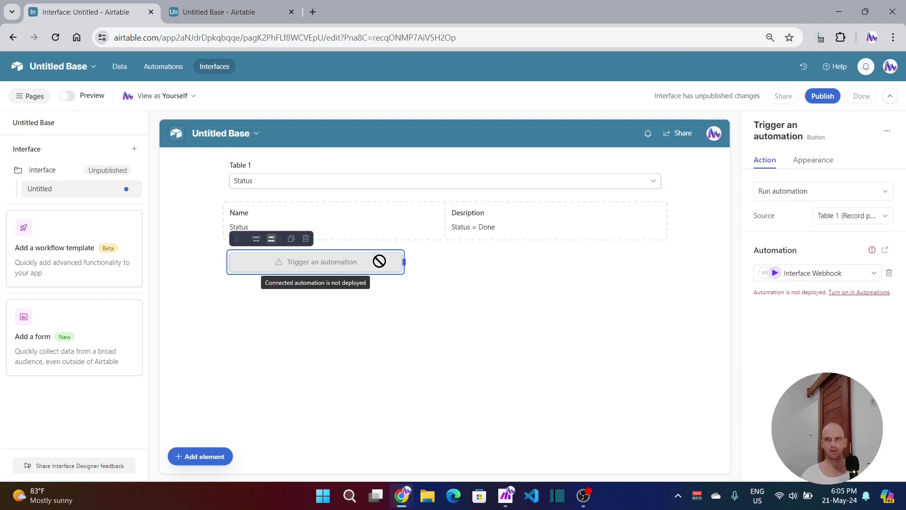
pyautogui.click(856, 297)
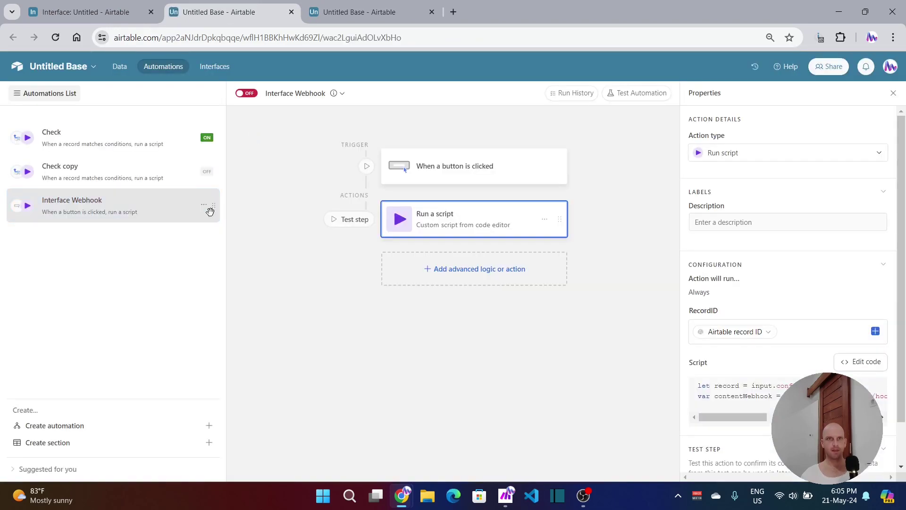
pyautogui.click(248, 96)
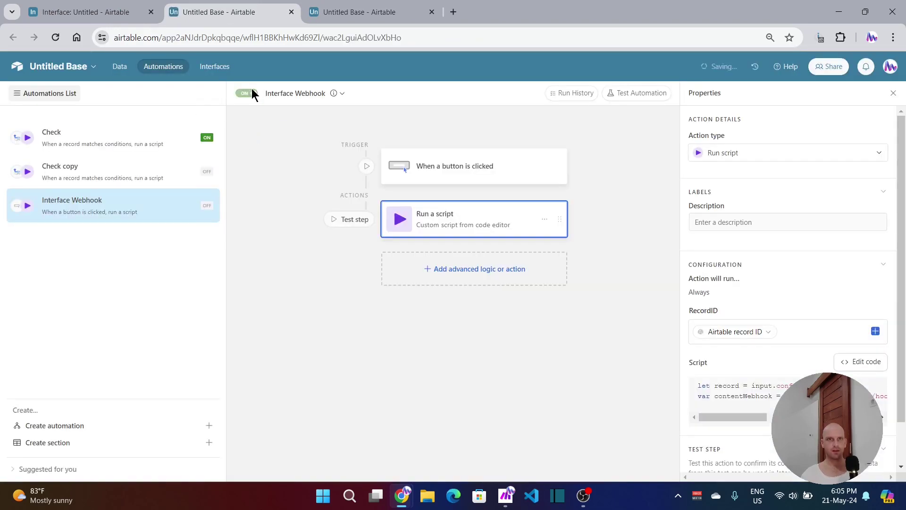
pyautogui.click(335, 14)
pyautogui.click(230, 14)
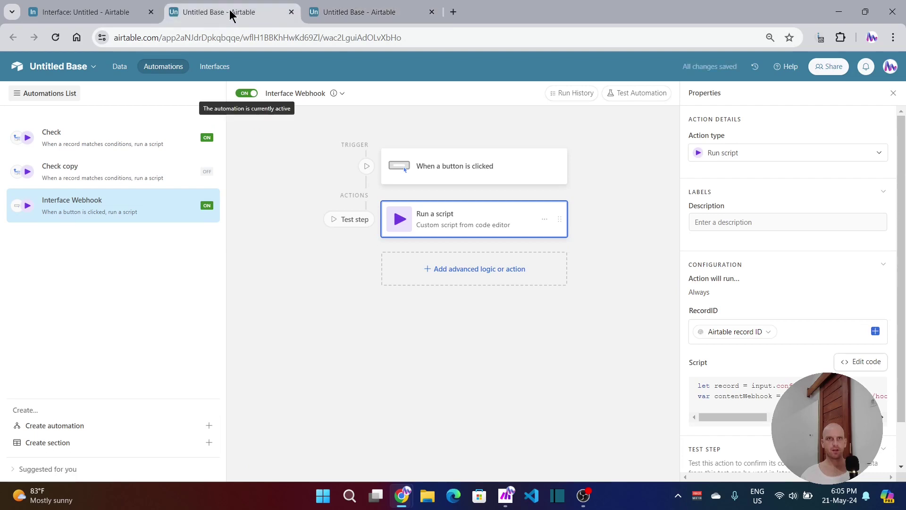
pyautogui.click(95, 14)
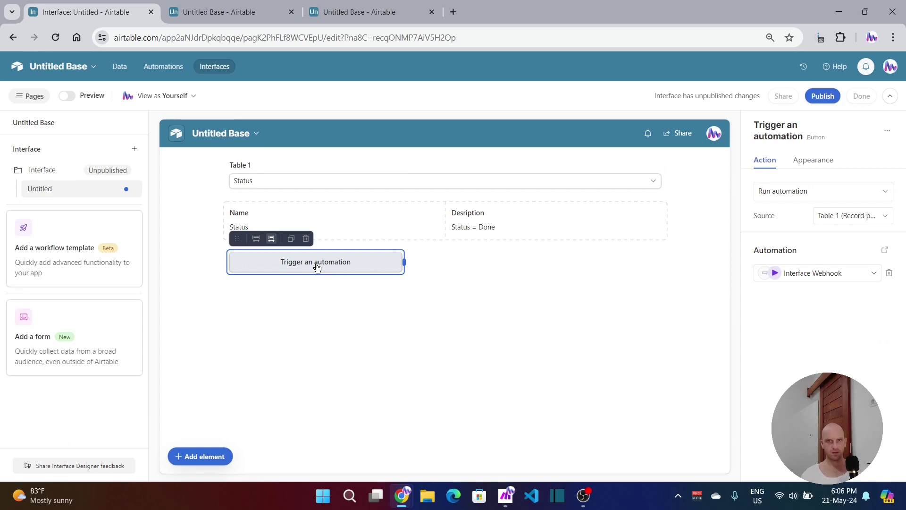
# Step: Trigger the automation from the interface button and switch to Make to watch the webhook arrive
pyautogui.click(317, 267)
pyautogui.click(507, 496)
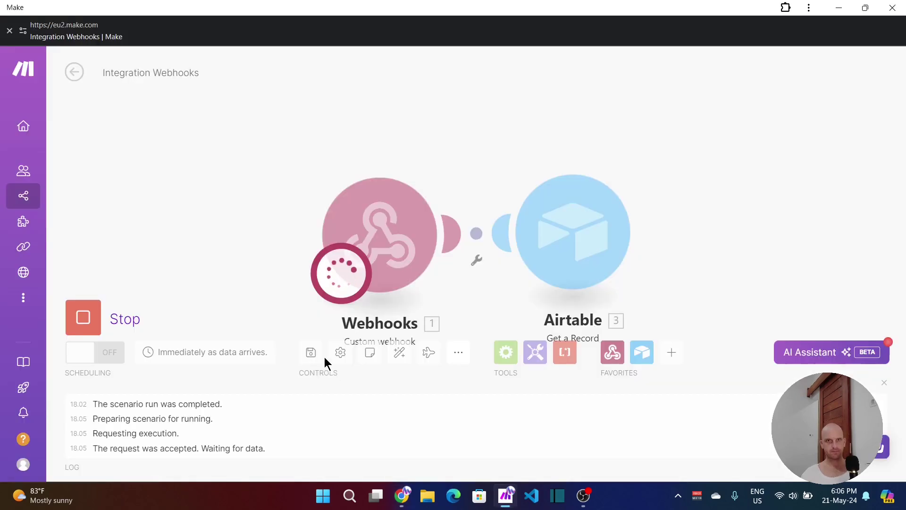